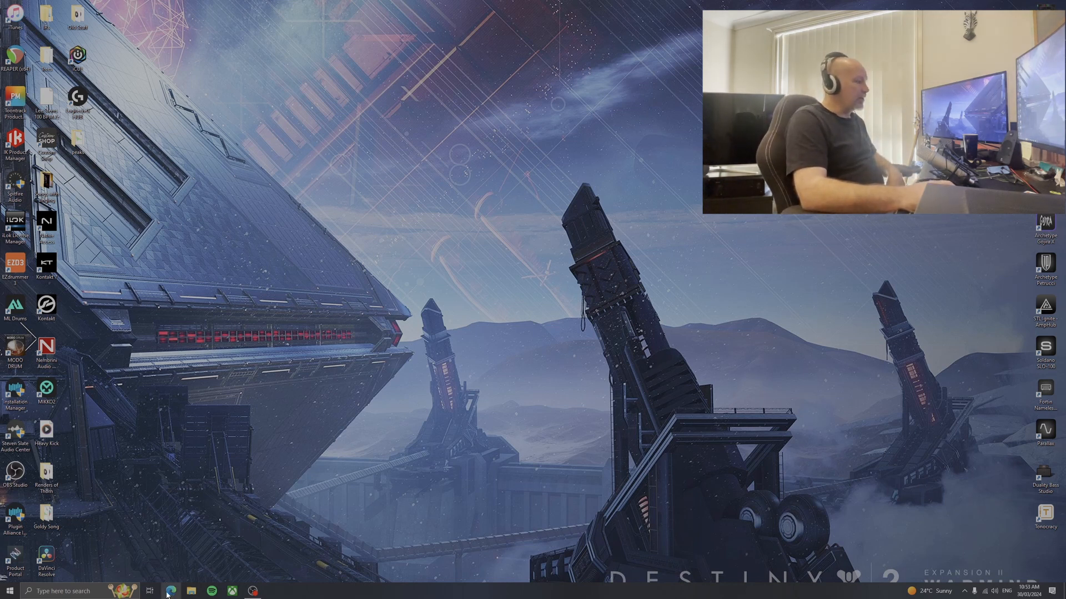
Open the web browser, search Google for "Cockos Reaper" and open the official REAPER website from the results
left_click(171, 591)
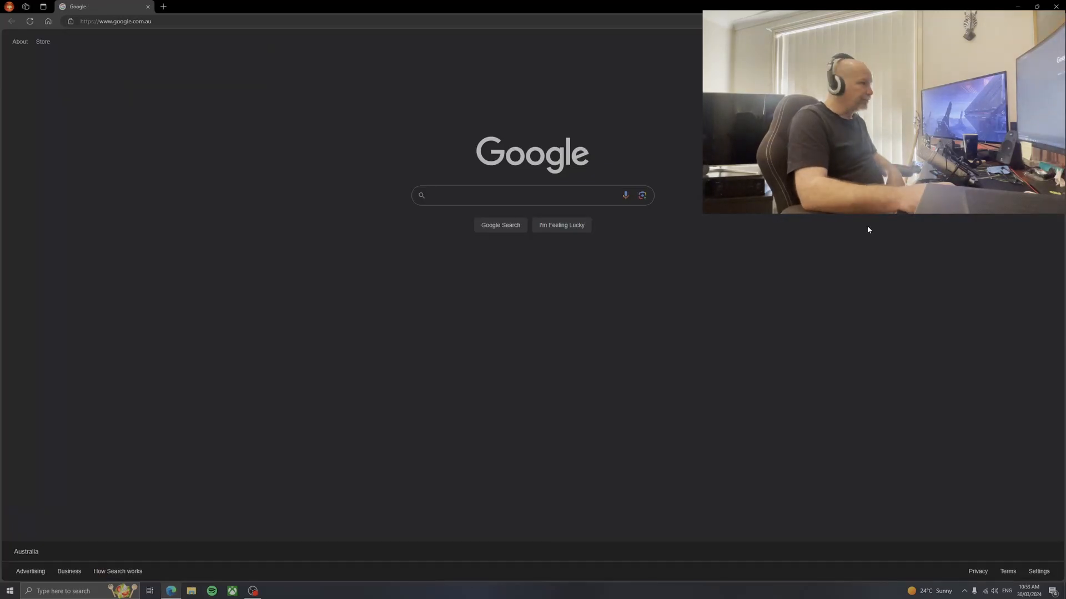
left_click(460, 199)
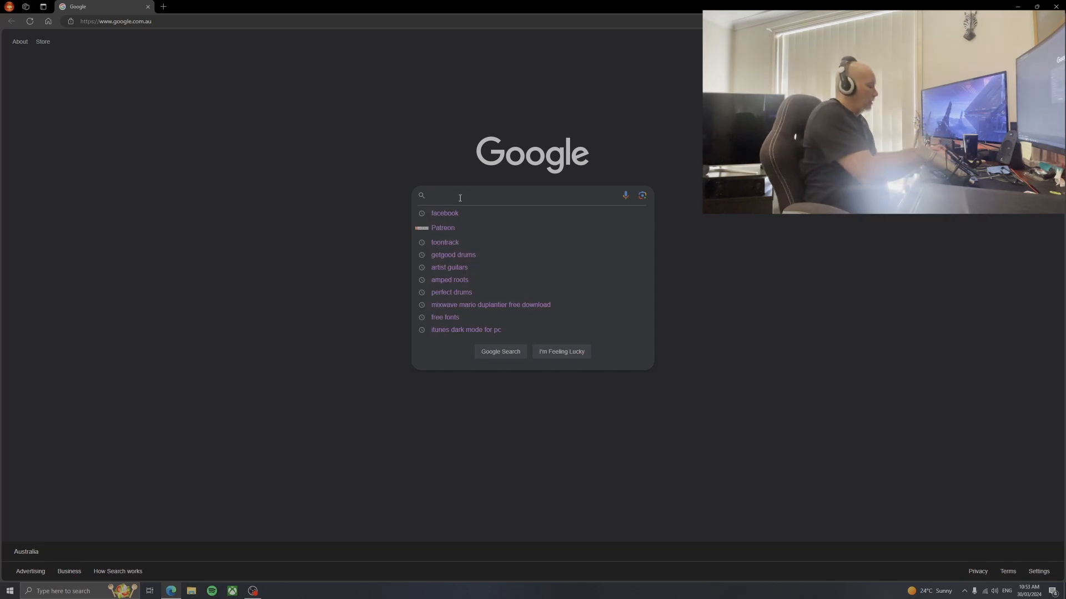
type("Co")
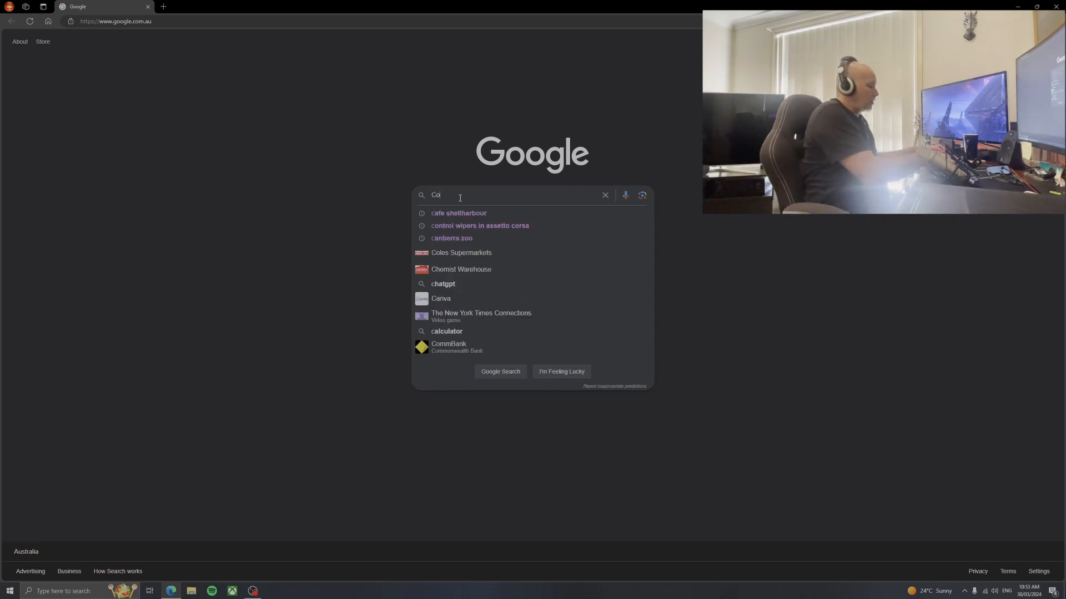
type("ckos ")
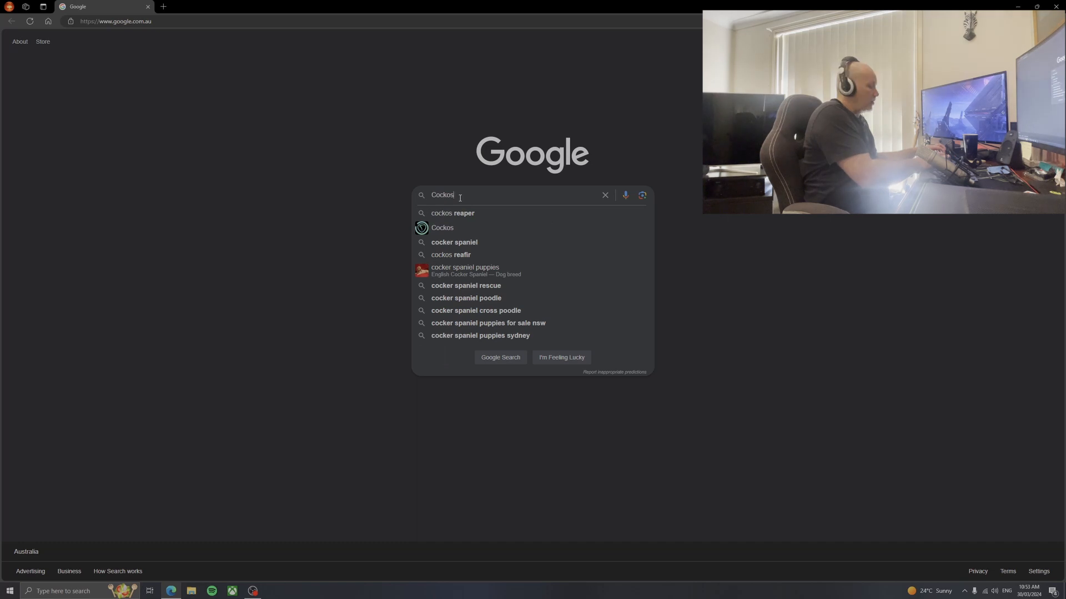
type("Reaper")
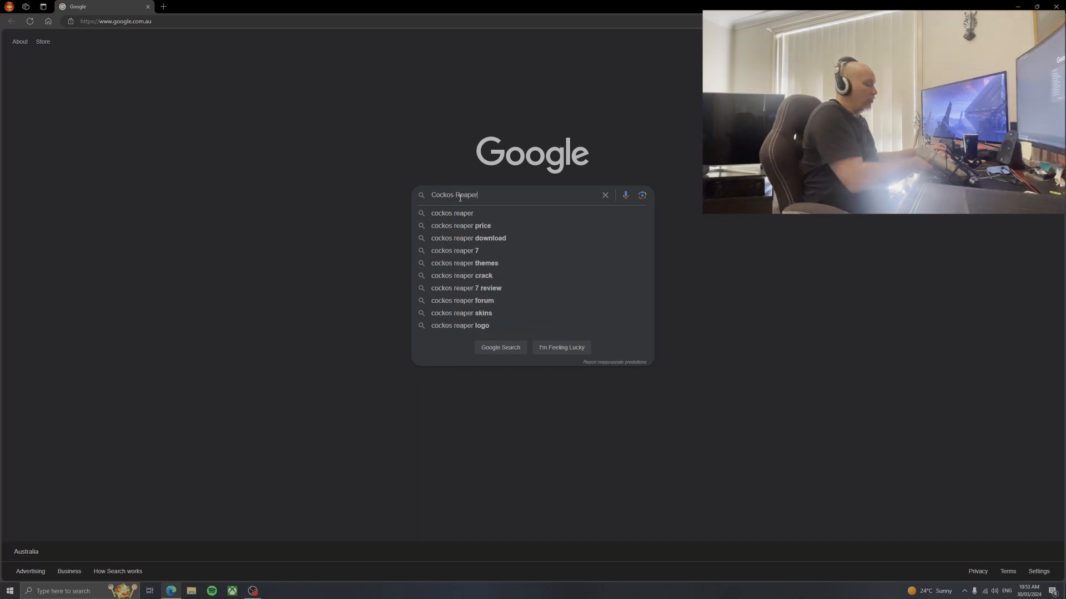
key("Return")
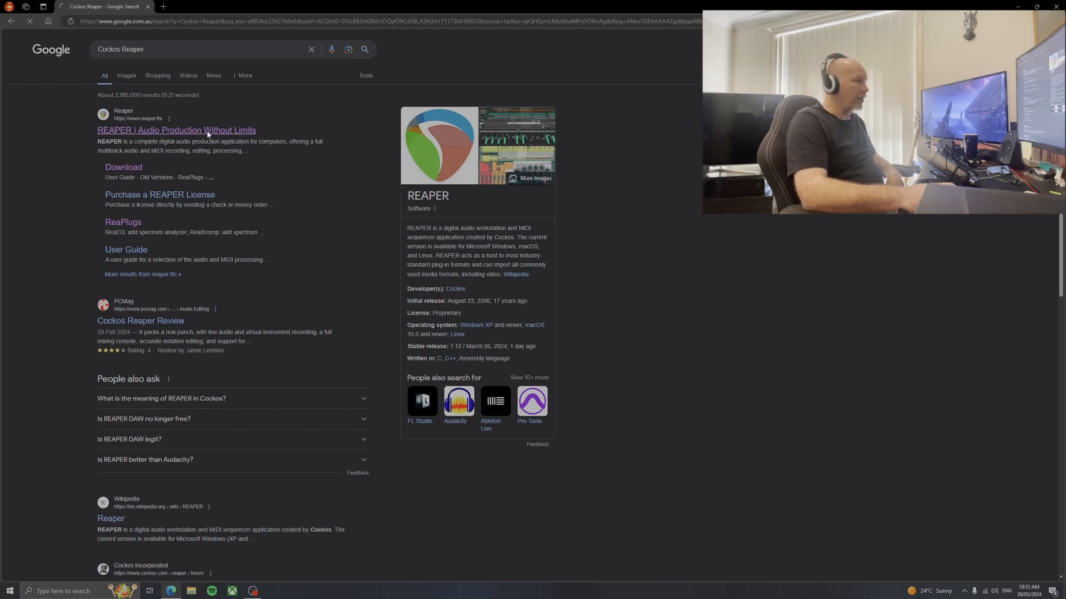
left_click(208, 133)
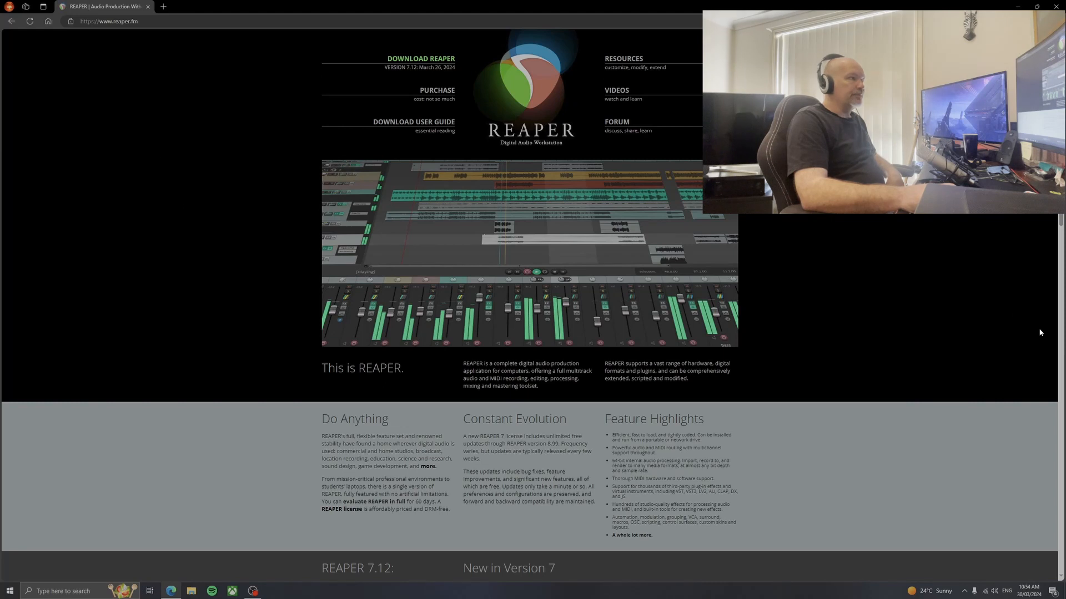
left_click(253, 592)
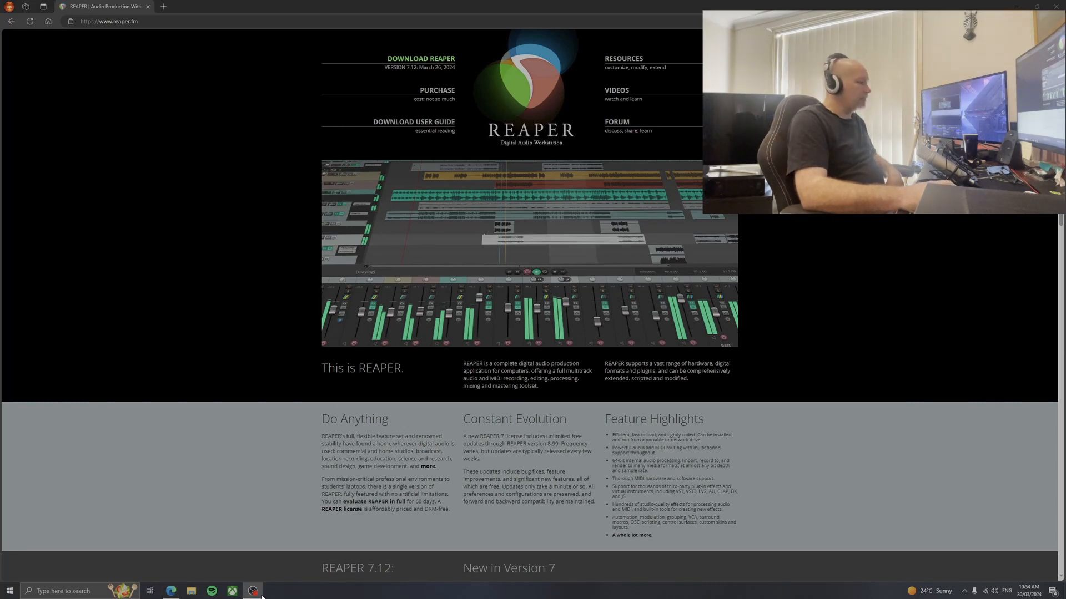
left_click(254, 594)
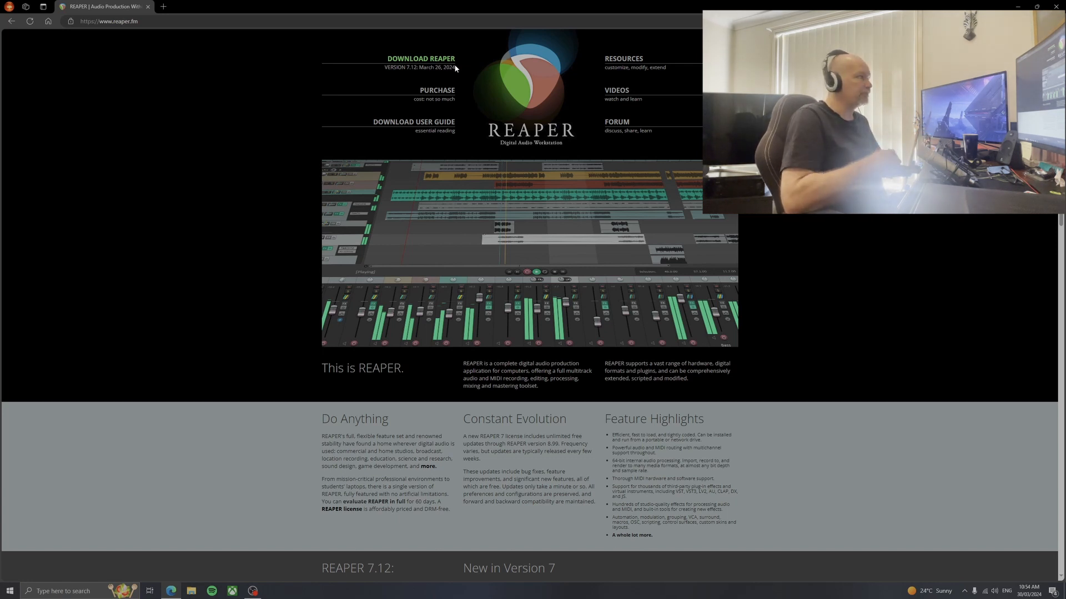
Download the Windows 64-bit version of REAPER and launch the reaper712_x64-install file
left_click(422, 62)
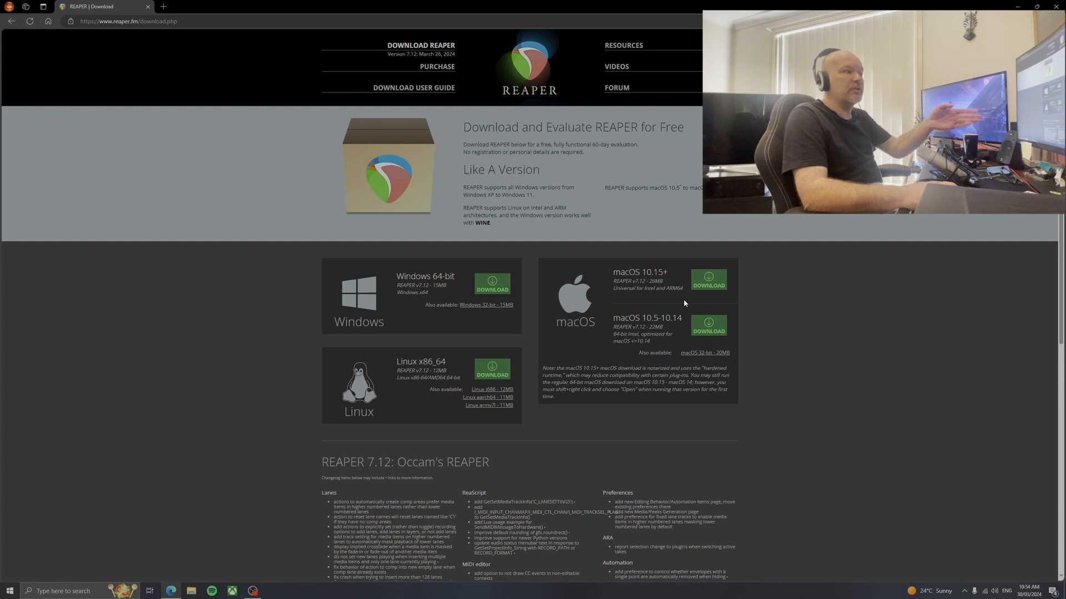
left_click(493, 287)
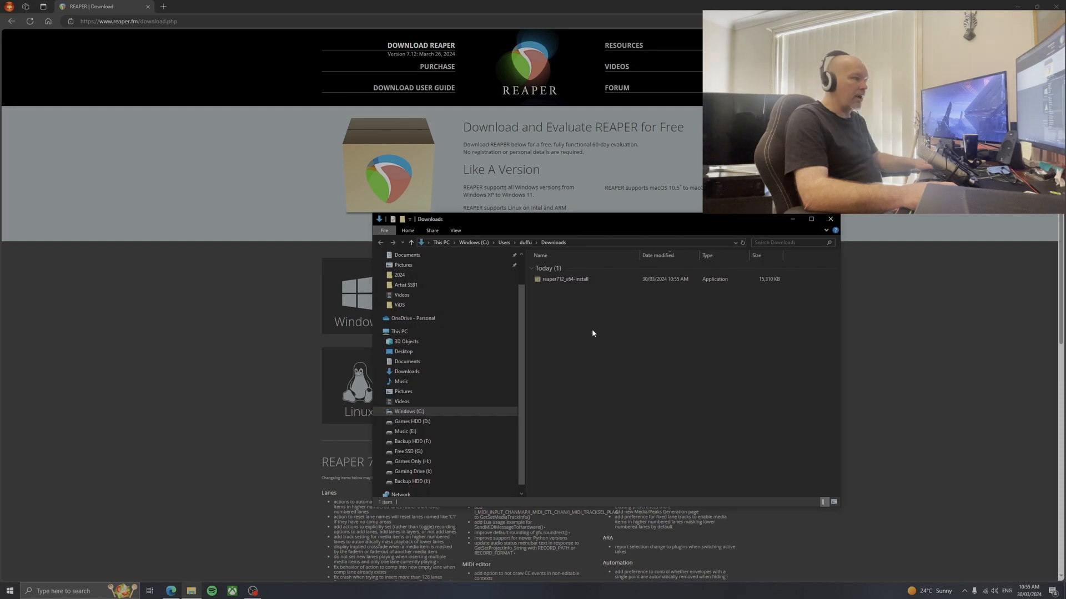
double_click(543, 281)
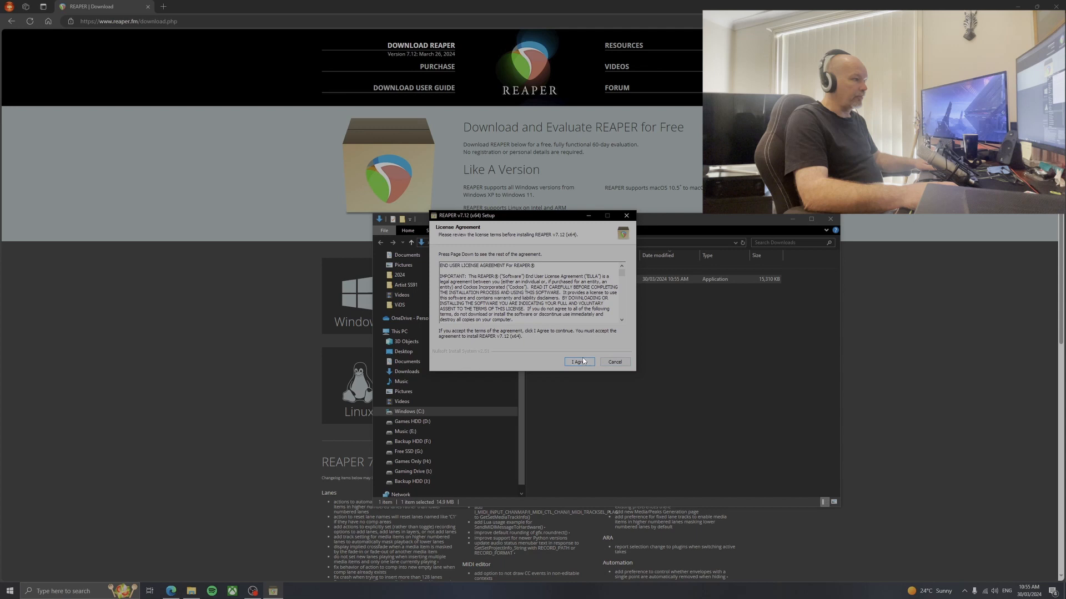
Accept the license agreement, install REAPER with the default destination folder and components, and run it once setup completes
left_click(580, 361)
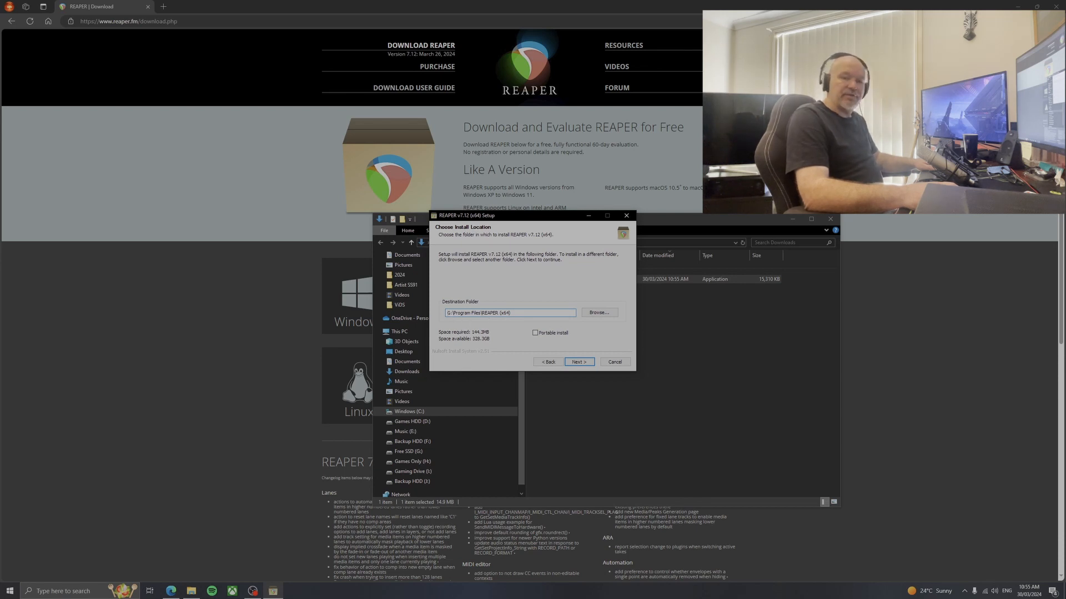
left_click(578, 362)
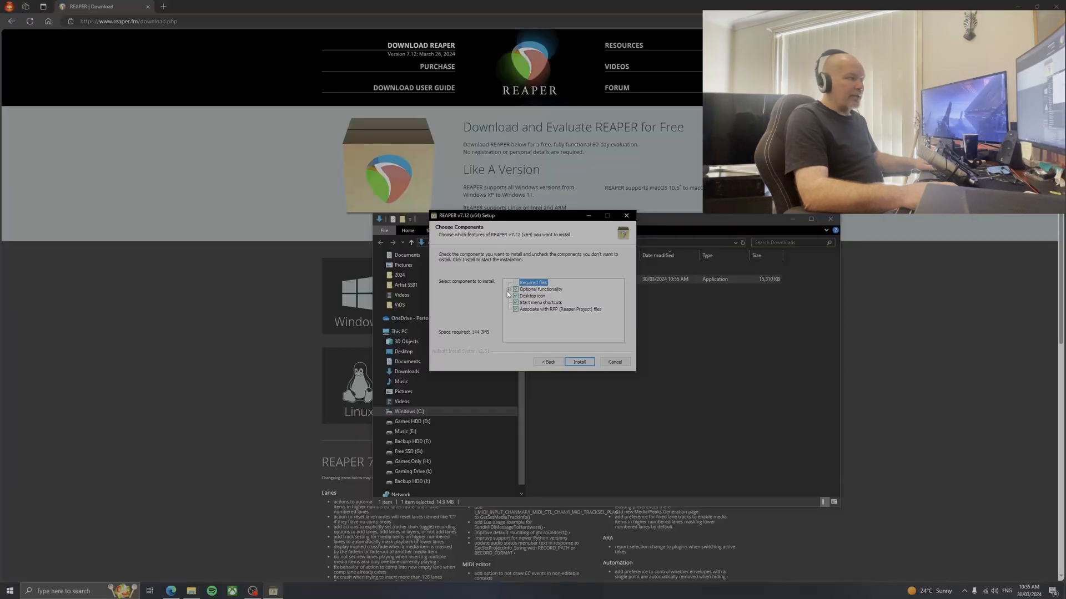
left_click(508, 290)
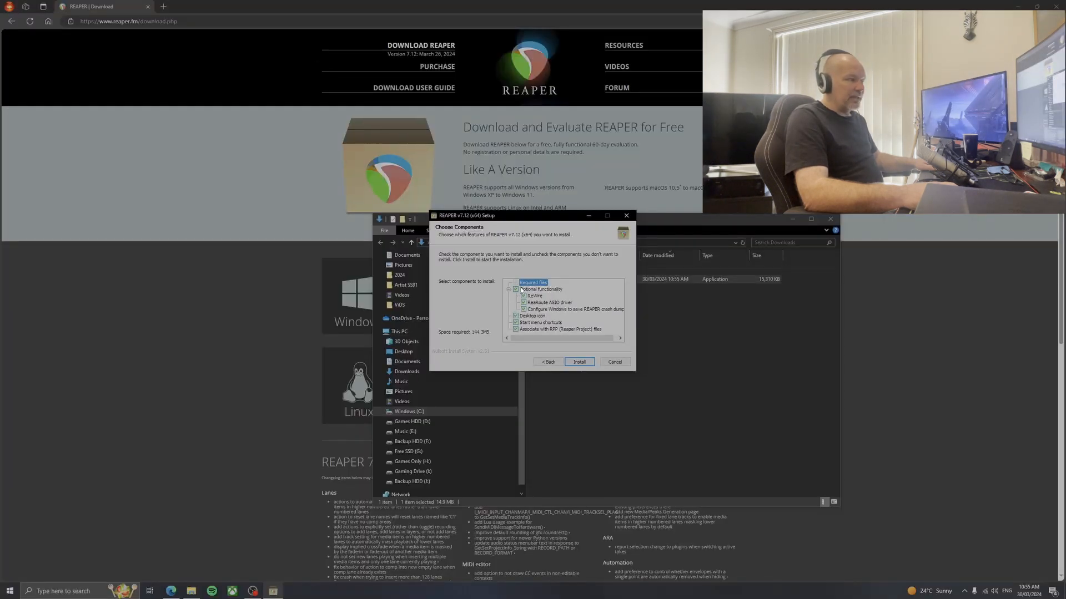
left_click(508, 289)
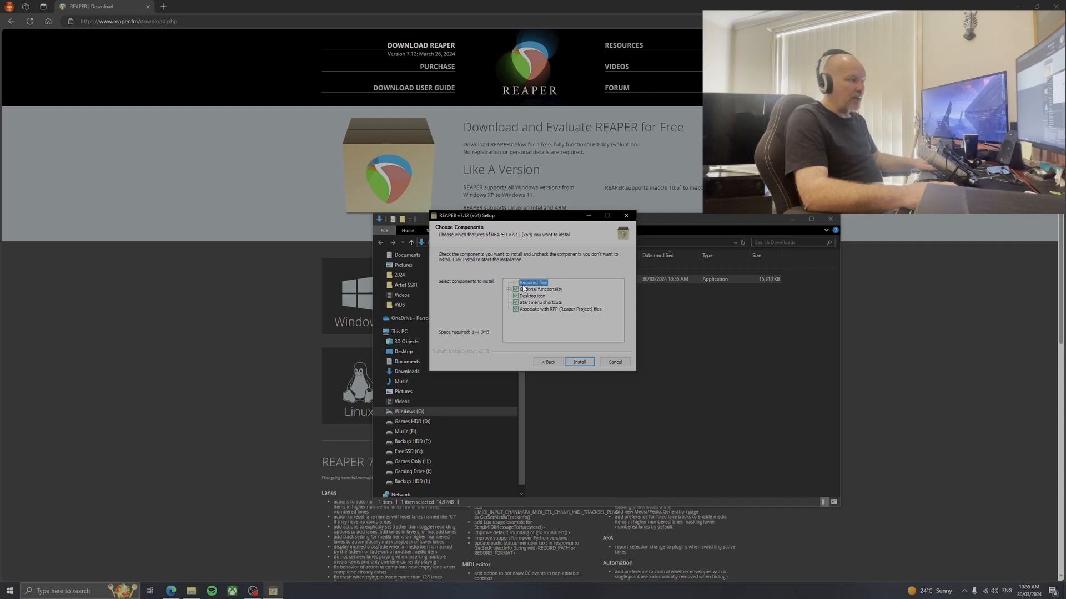
left_click(581, 363)
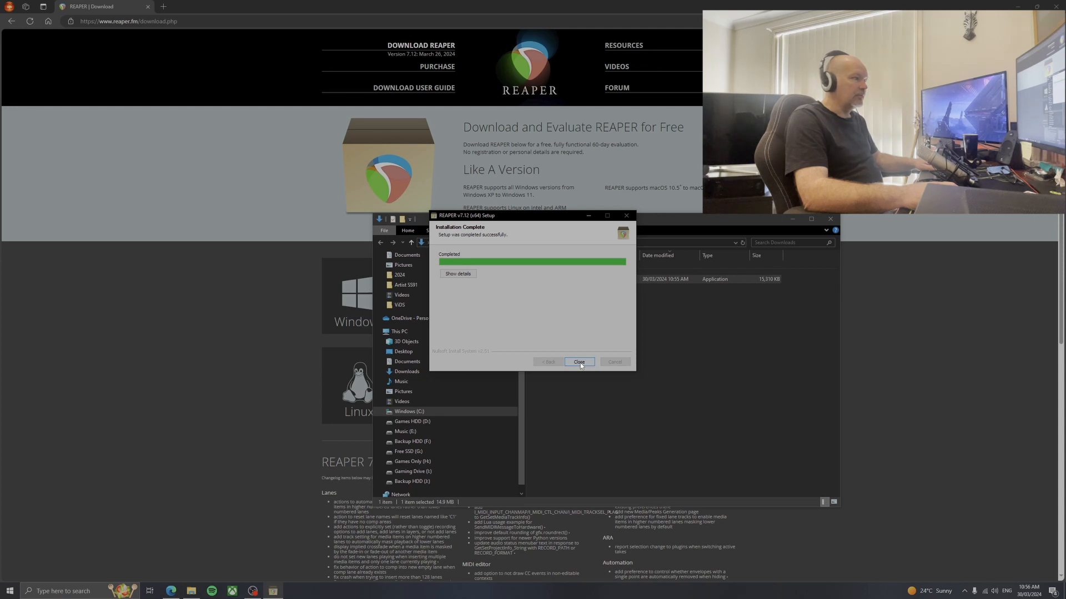
left_click(579, 363)
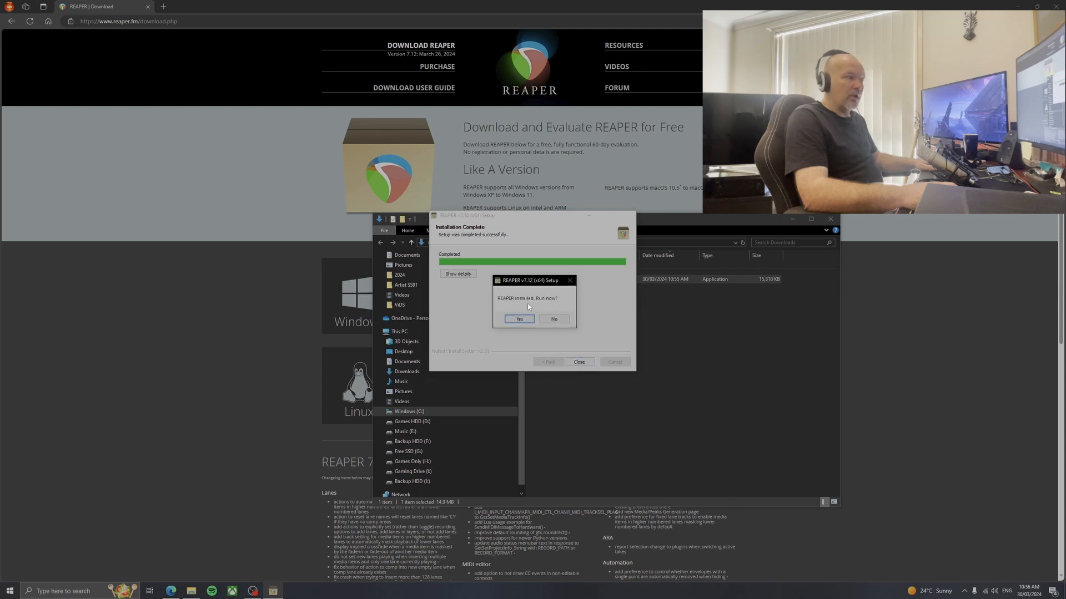
left_click(519, 320)
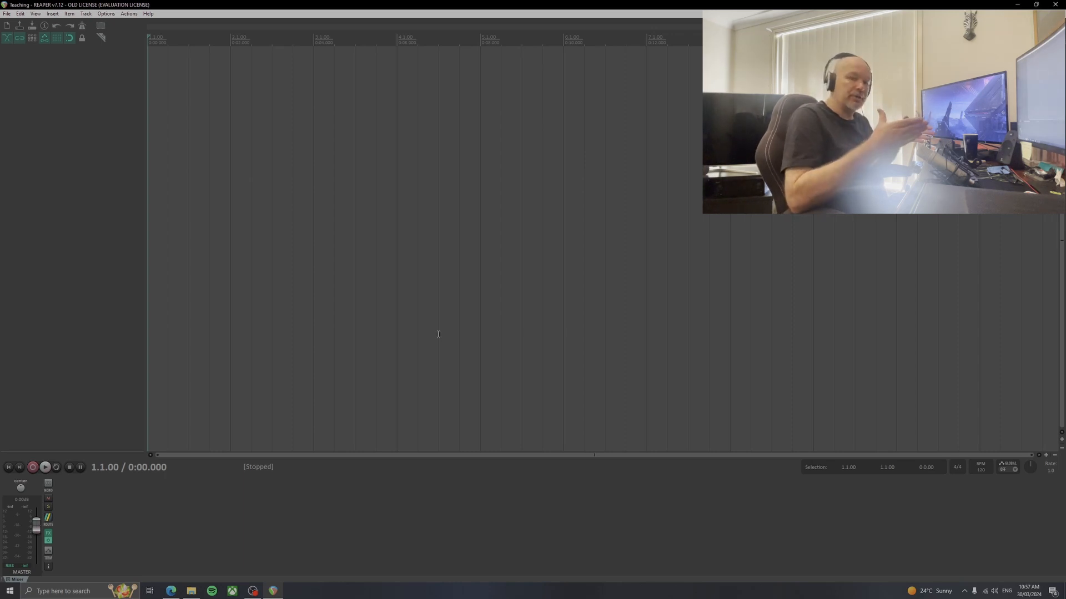
Open the audio device settings in REAPER's preferences and move the dialog nearer the middle of the project window
left_click(106, 14)
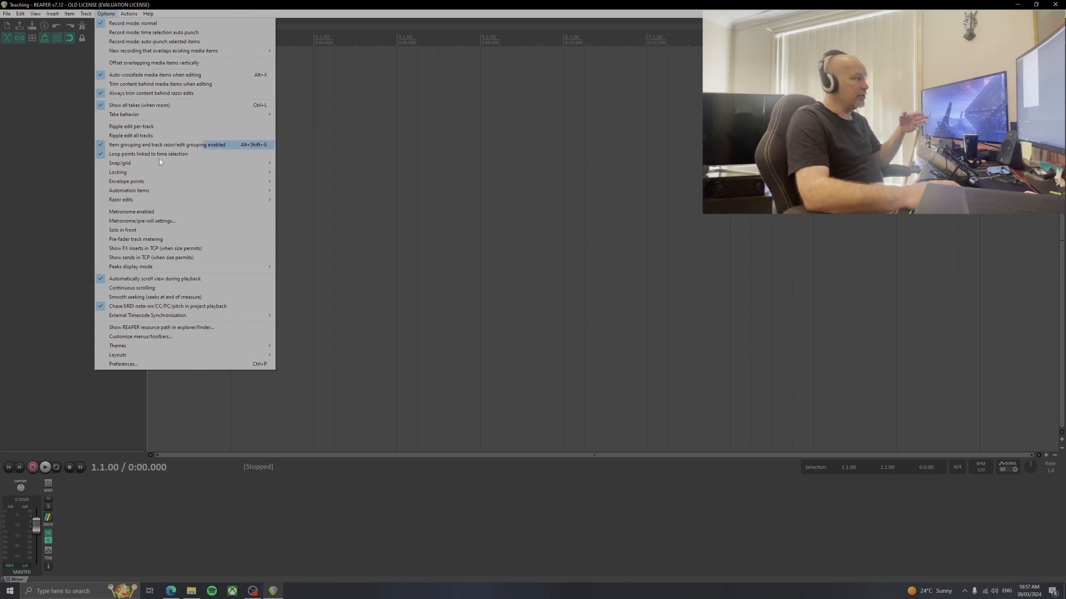
left_click(127, 365)
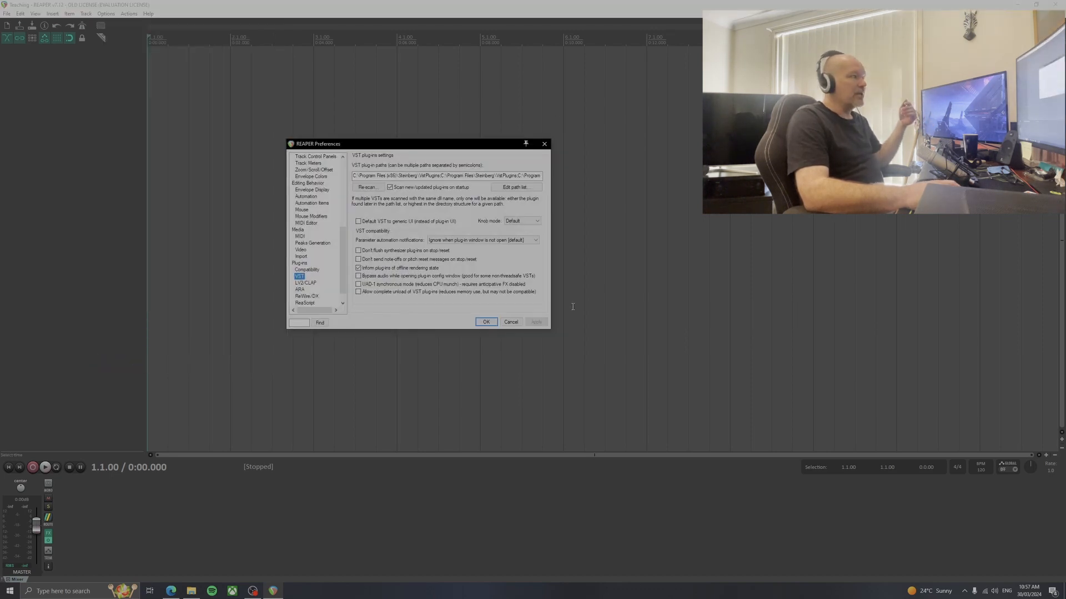
scroll(323, 232, "up", 8)
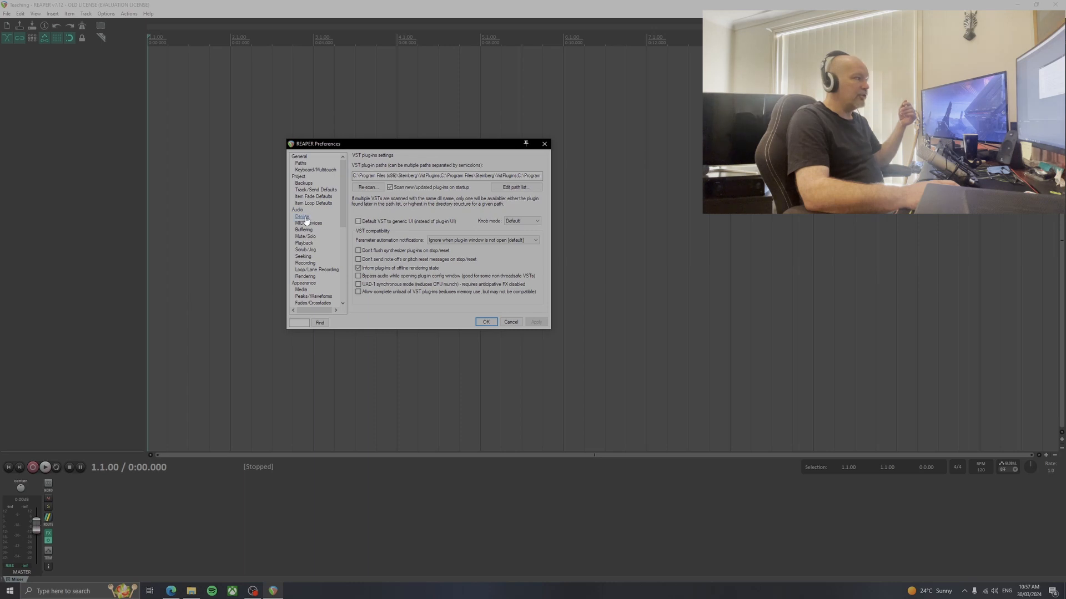
left_click(303, 217)
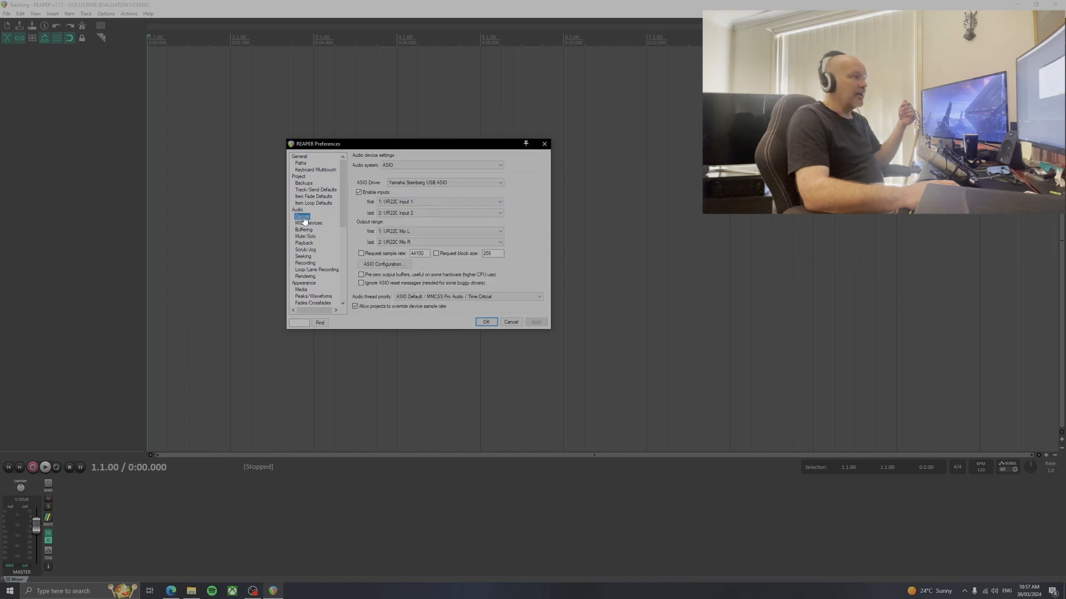
left_click_drag(436, 143, 545, 161)
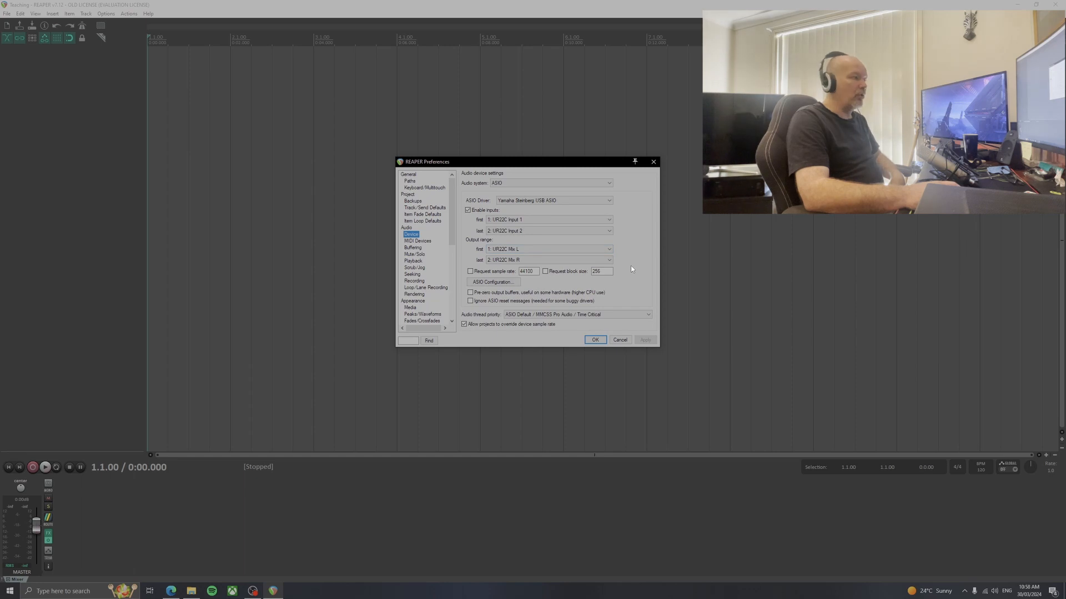
Open the ASIO configuration of the Yamaha Steinberg USB driver and choose a buffer size of 192 samples
left_click(493, 284)
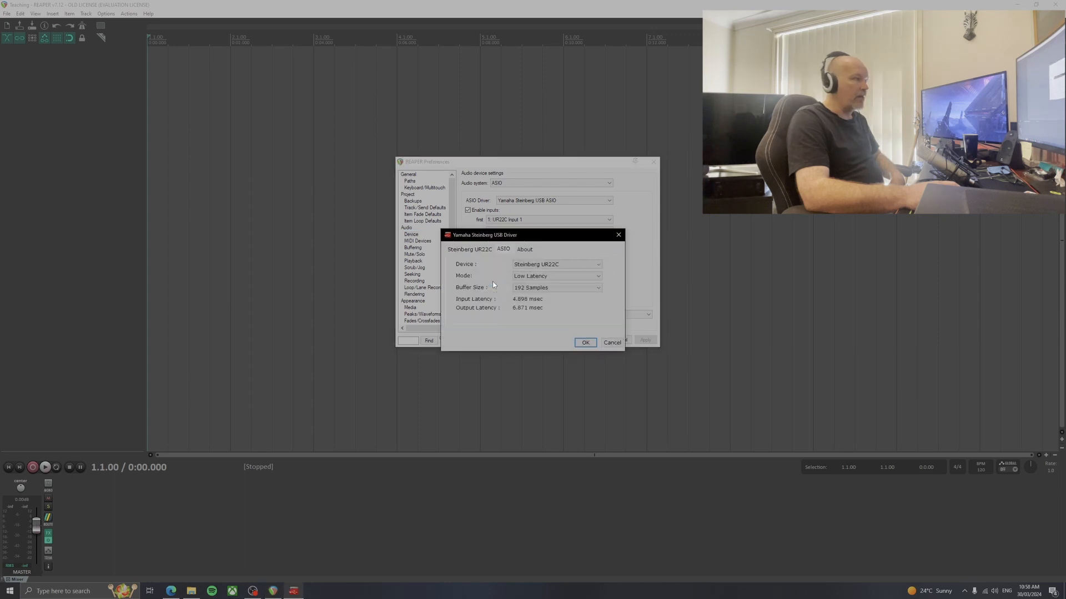
left_click(559, 287)
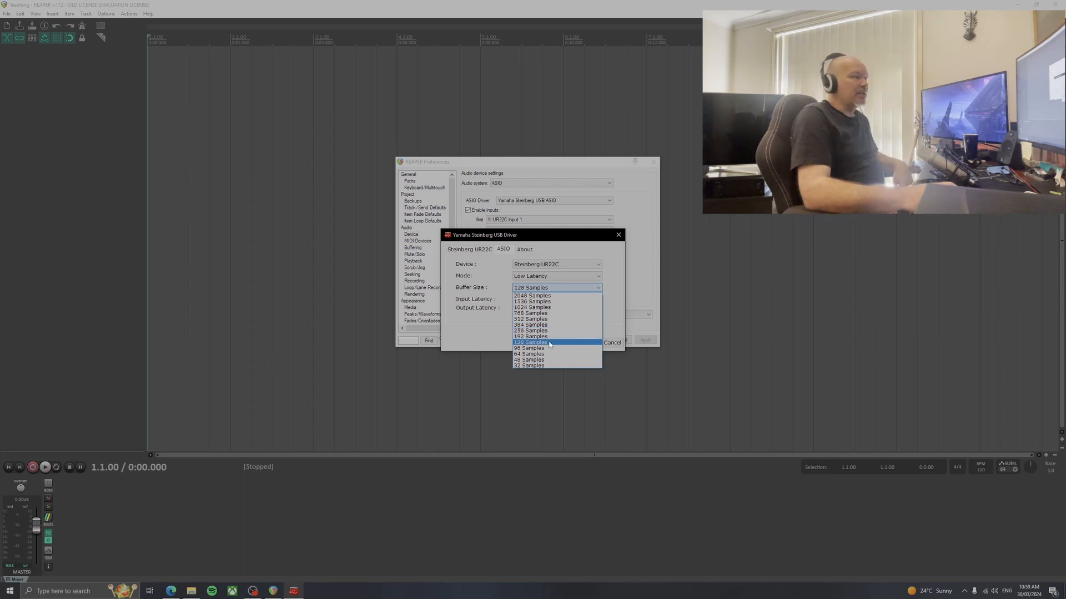
left_click(530, 337)
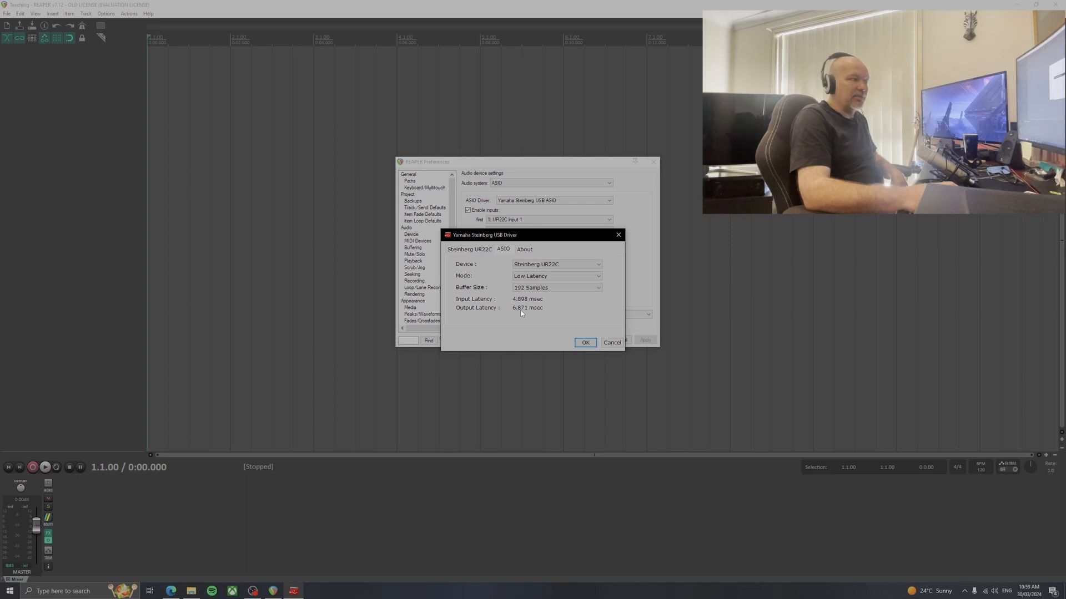
Try ASIO buffer sizes of 32, 192 and 1024 samples to compare their input and output latencies
left_click(544, 288)
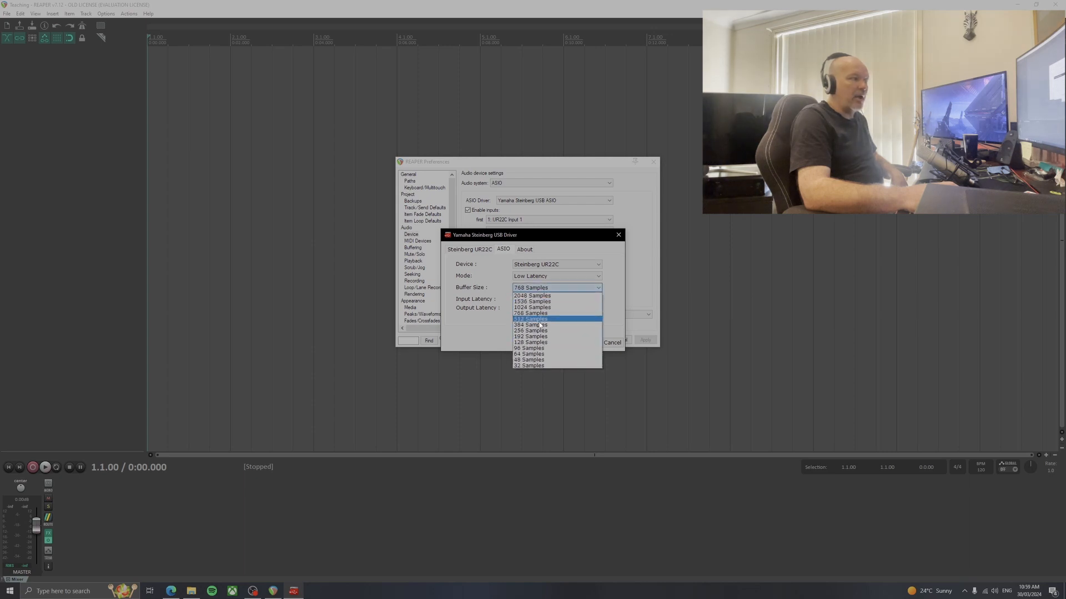
left_click(541, 364)
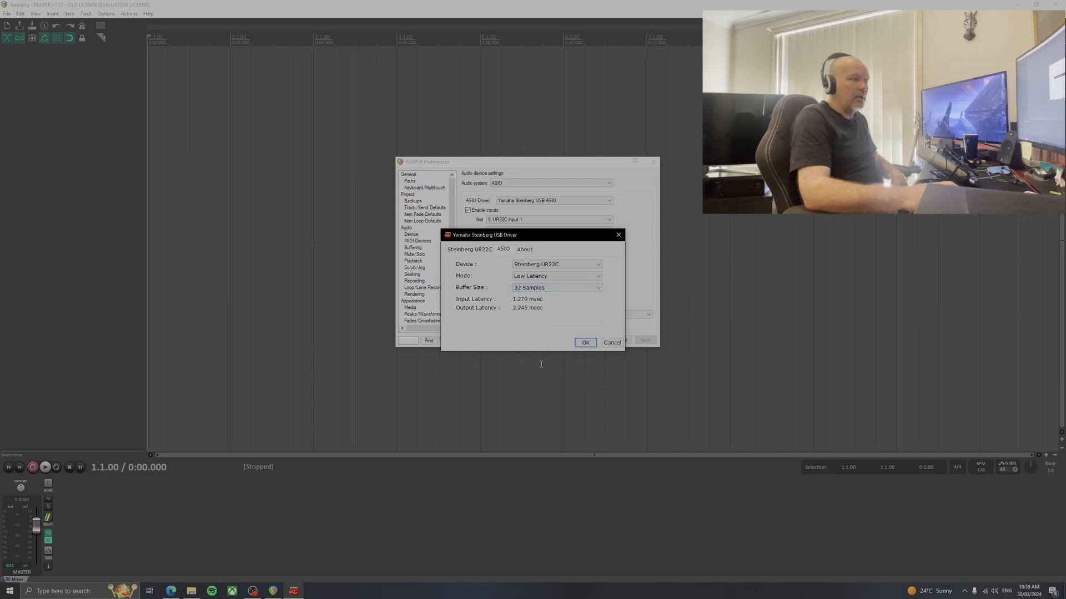
left_click(546, 291)
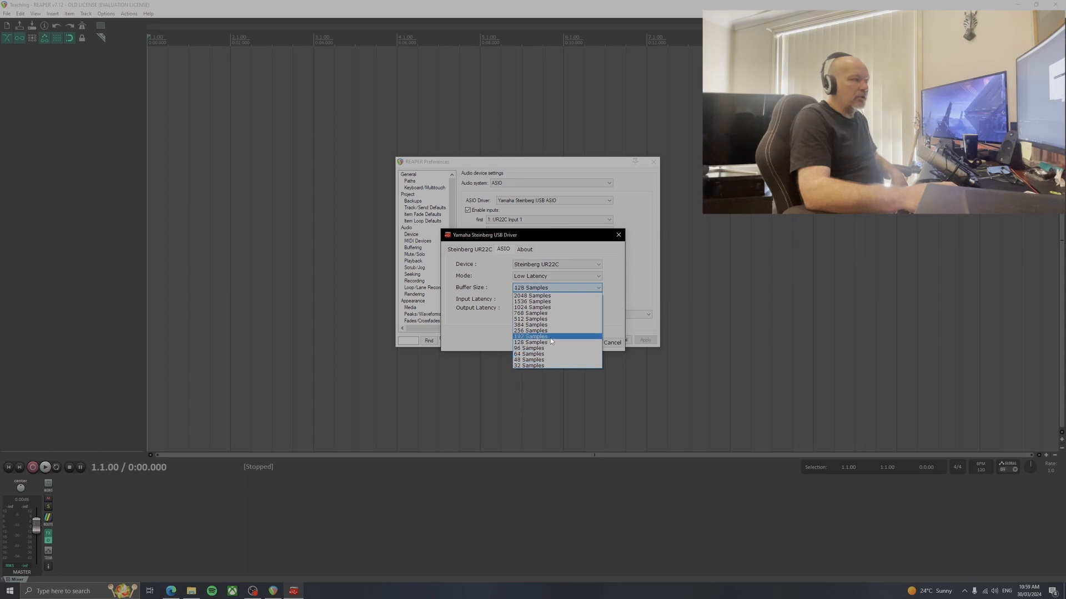
left_click(551, 337)
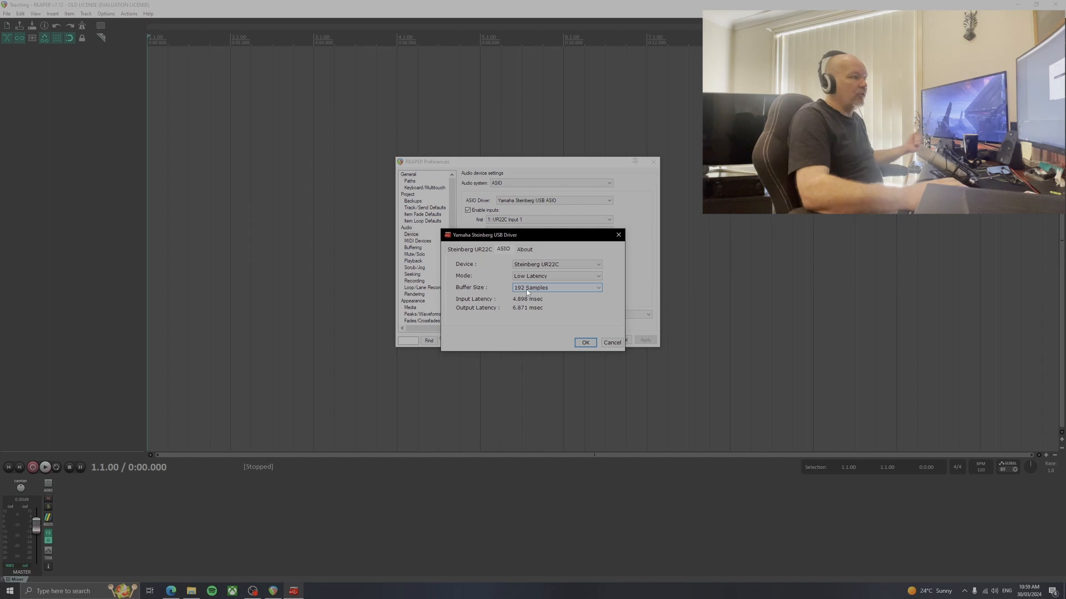
left_click(526, 289)
left_click(538, 308)
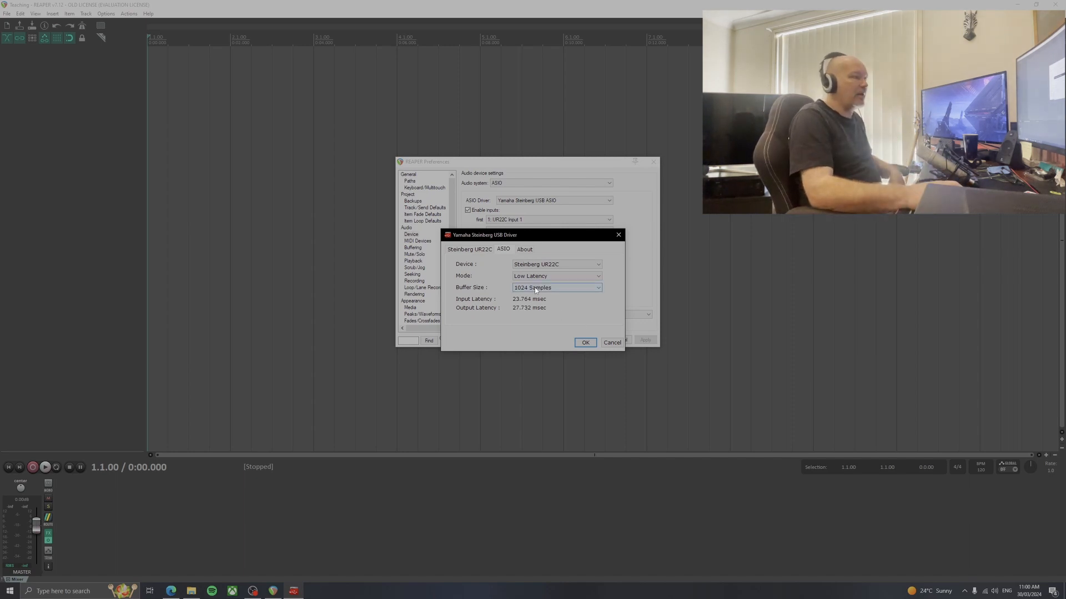
Set the ASIO buffer size to 192 samples and confirm the driver settings
left_click(536, 290)
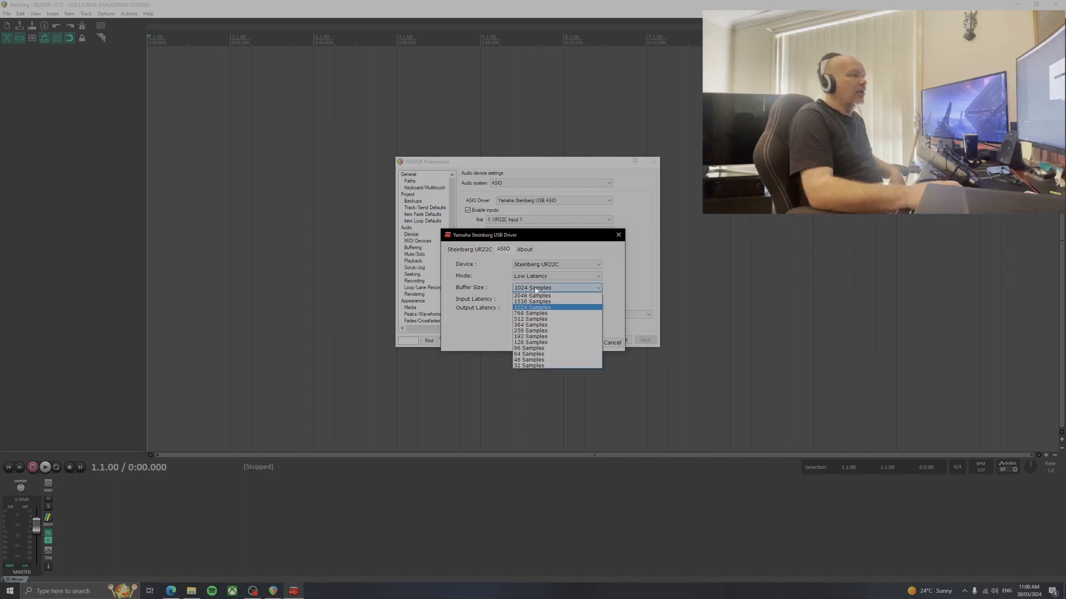
left_click(533, 336)
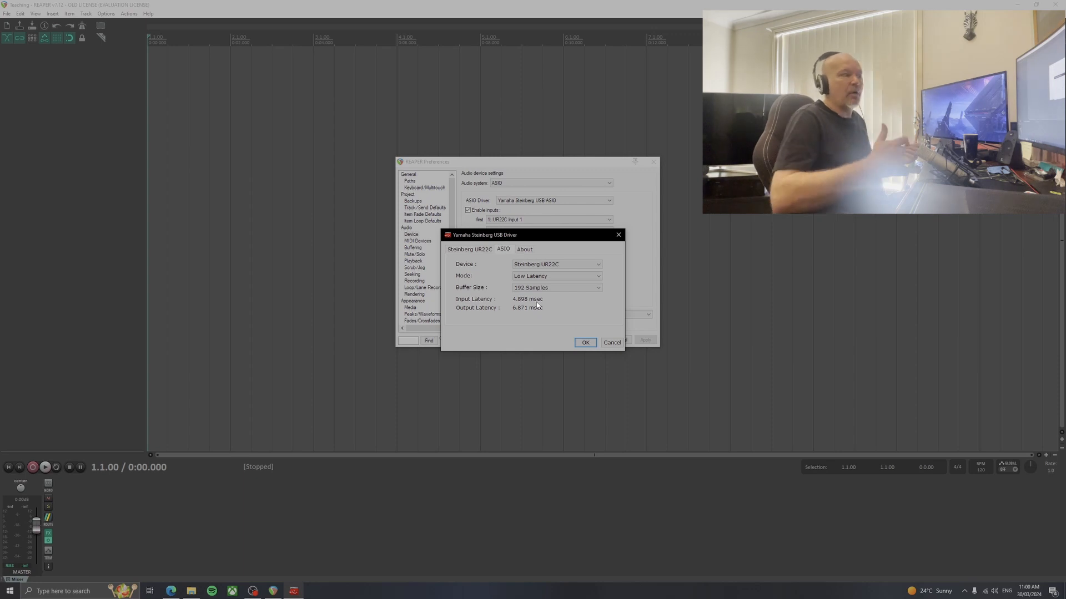
left_click(586, 343)
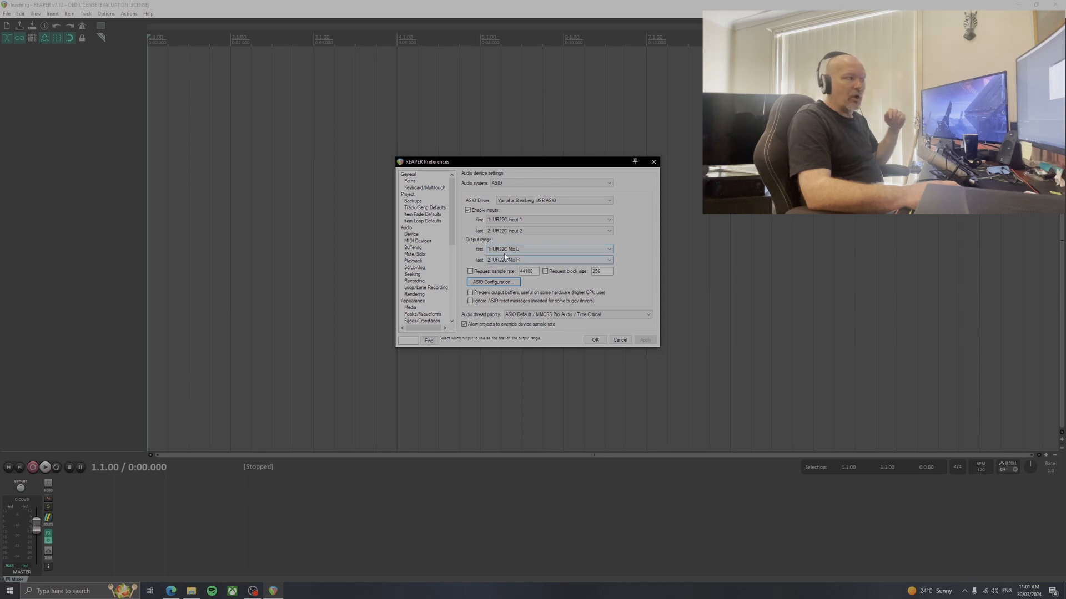
Confirm the audio preferences and, while saving the project under a new name, create a folder called Name inside Reaper Saves 2024
left_click(594, 340)
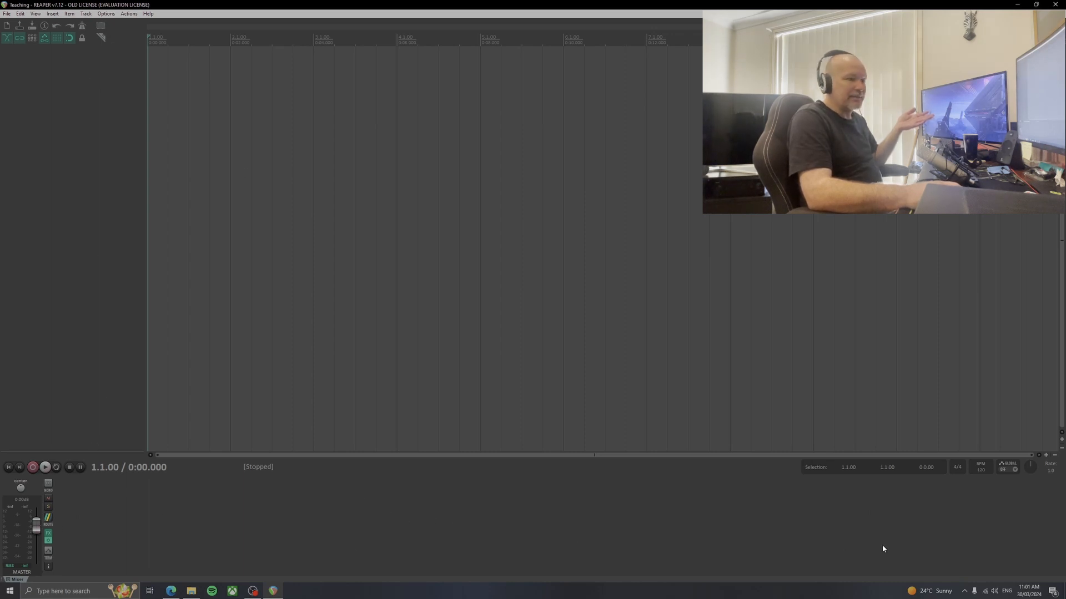
left_click(6, 13)
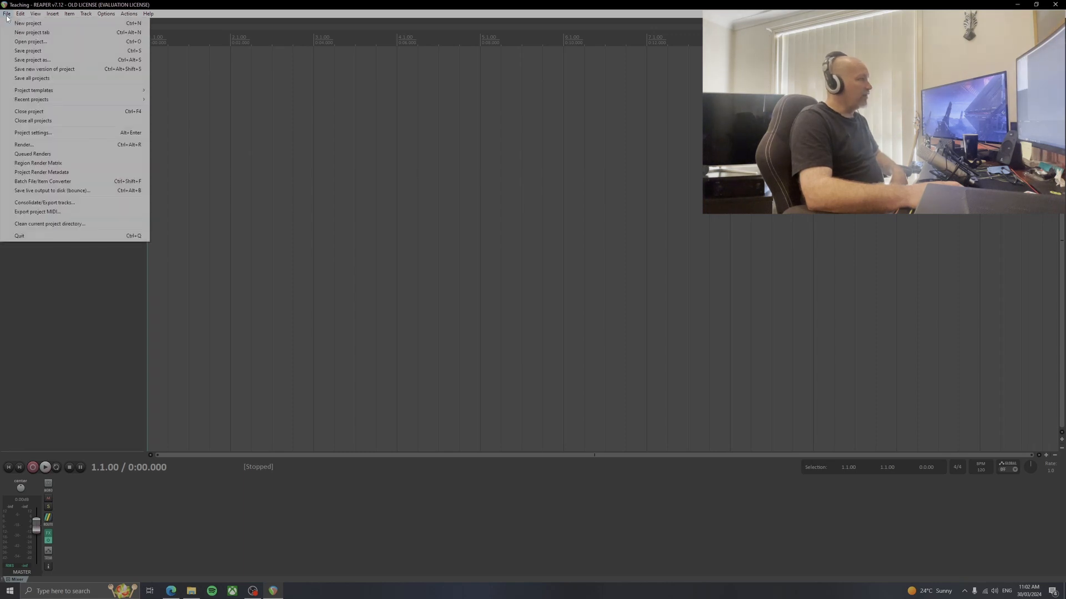
left_click(33, 60)
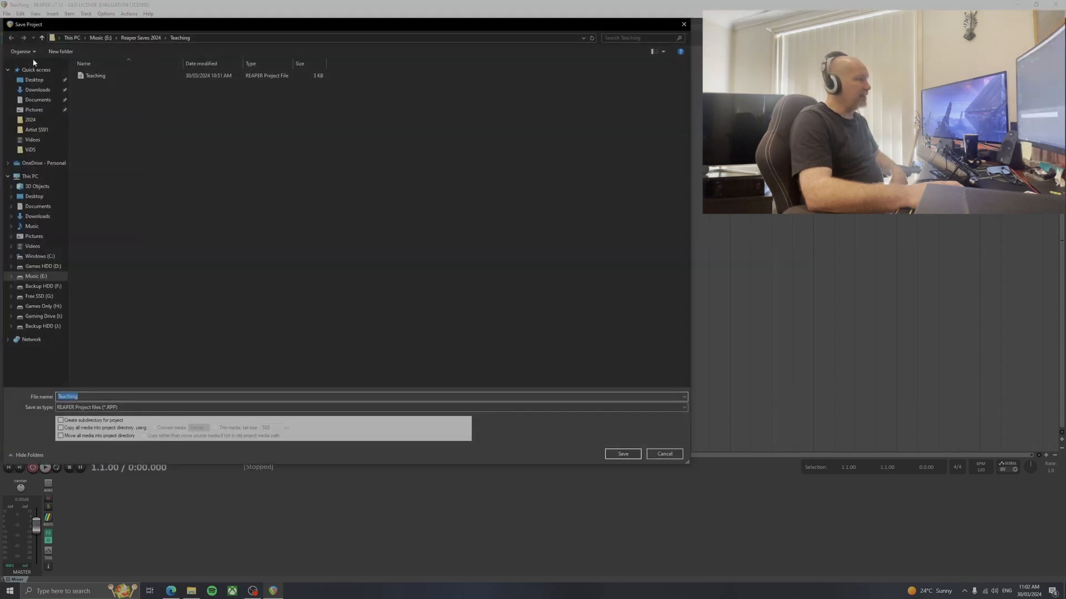
left_click(140, 38)
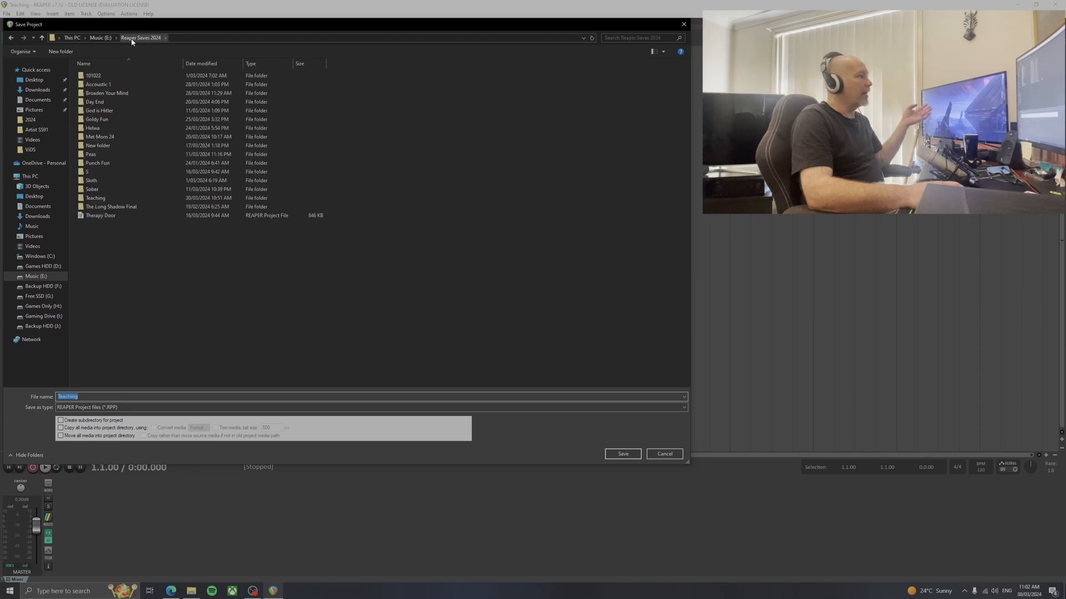
left_click(62, 51)
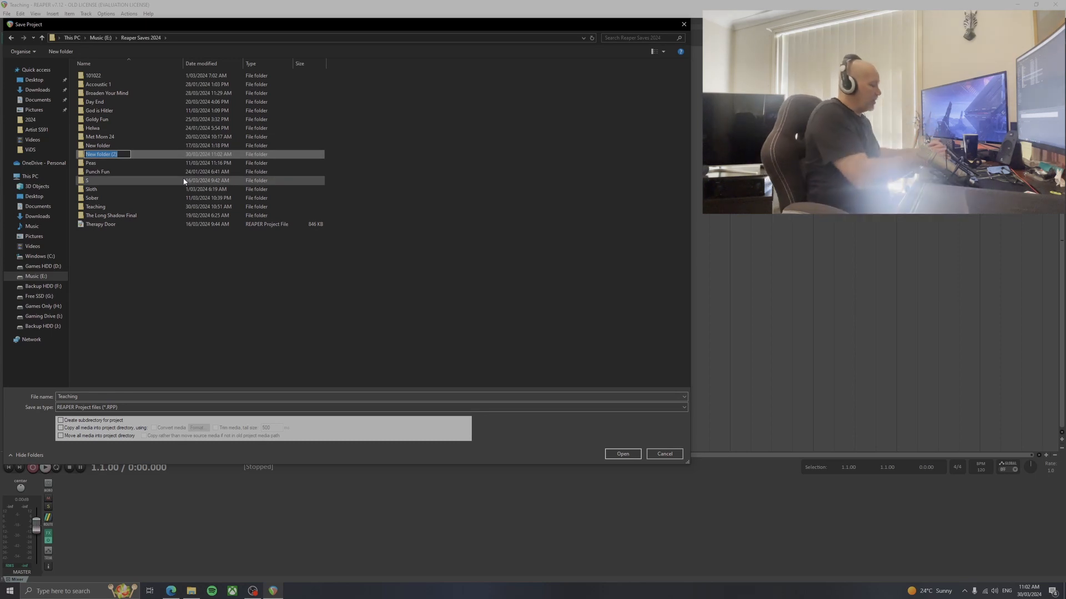
type("Name")
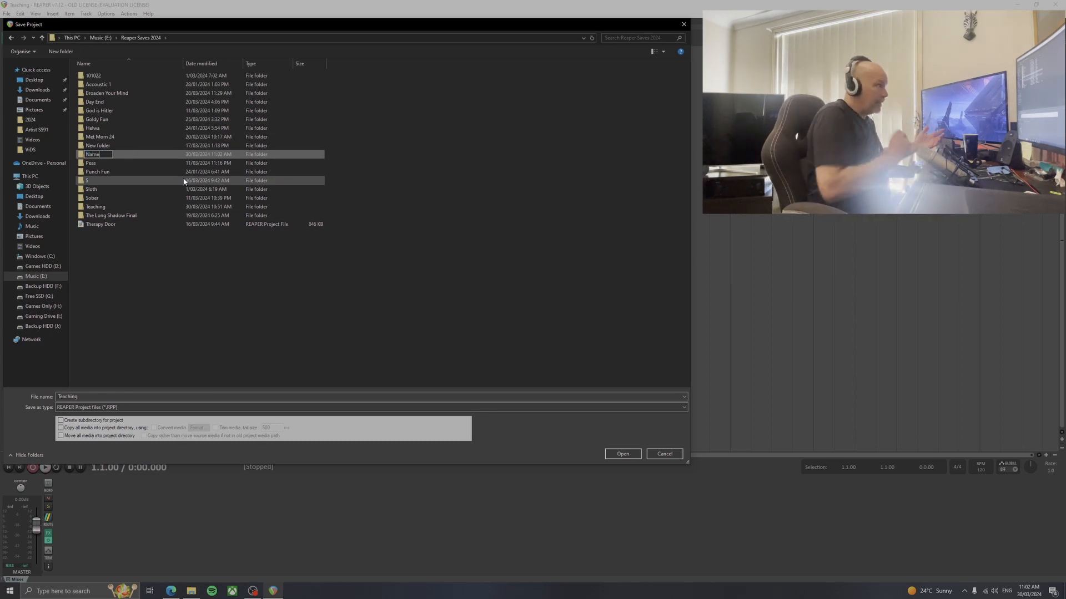
key("Return")
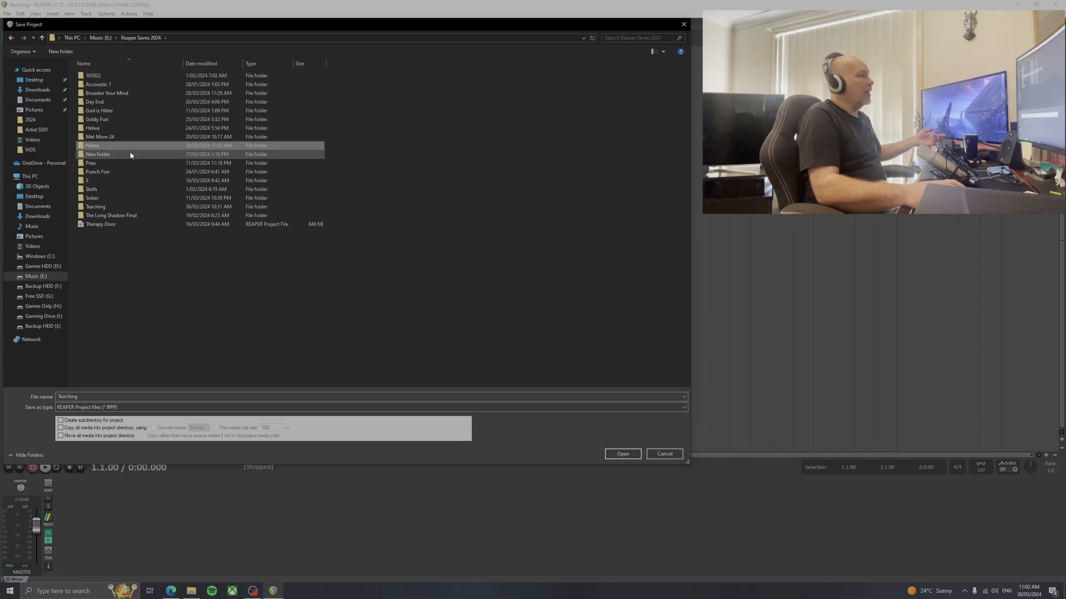
Try to save the project as Name inside the new Name folder
double_click(115, 153)
double_click(85, 397)
type("Name")
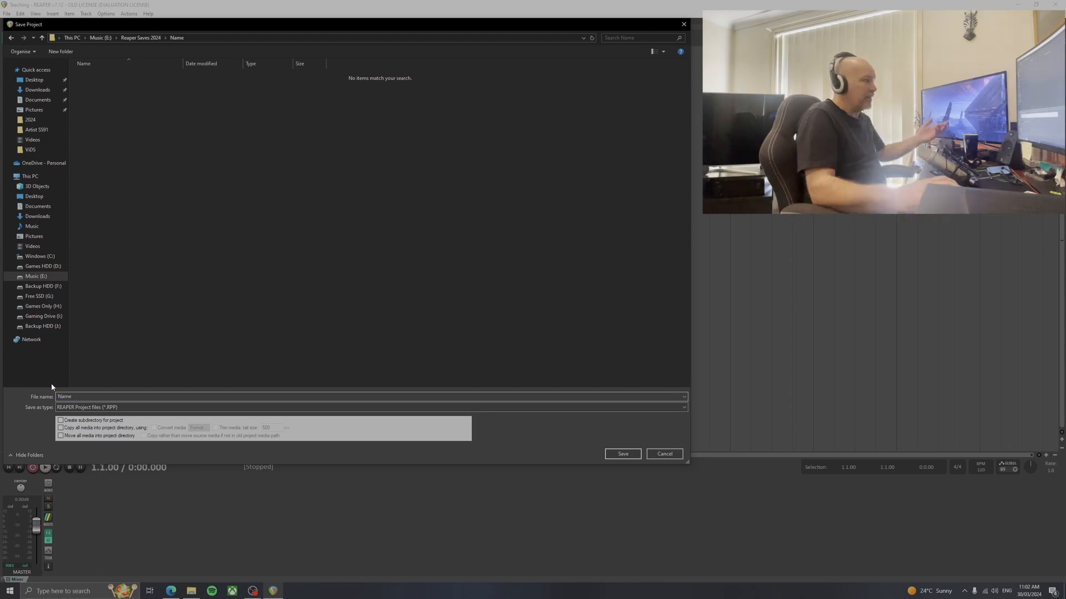
left_click(623, 454)
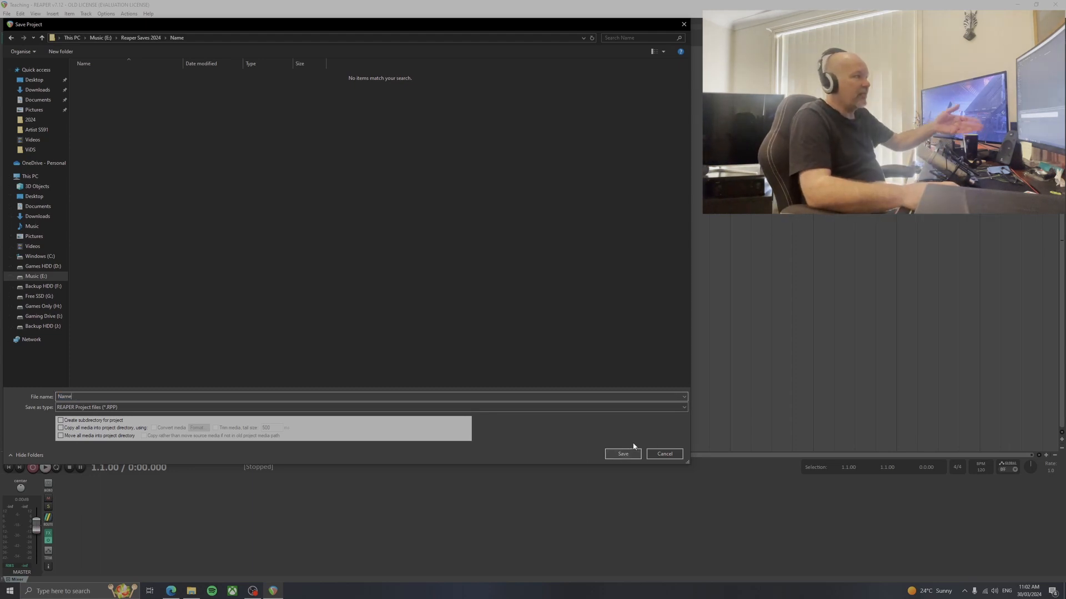
left_click(665, 454)
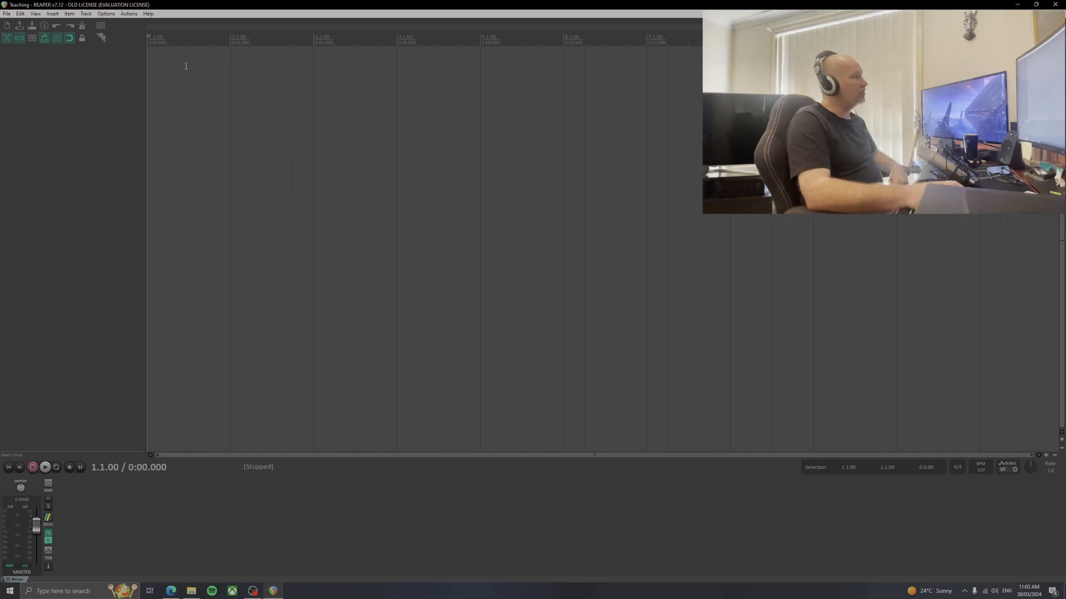
Insert a new track into the empty project and delete it again
left_click(86, 14)
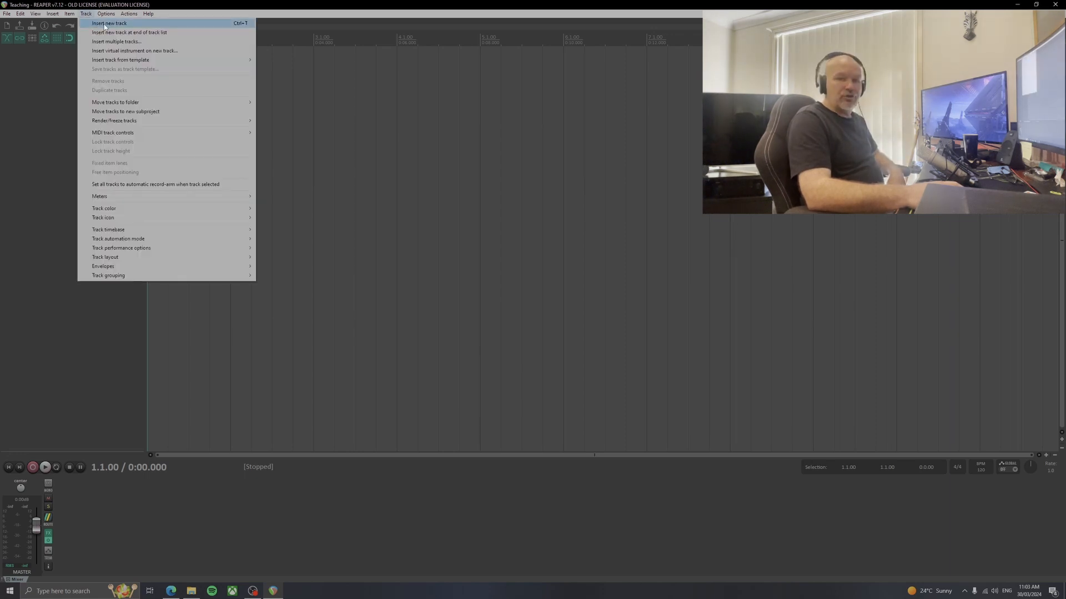
left_click(104, 24)
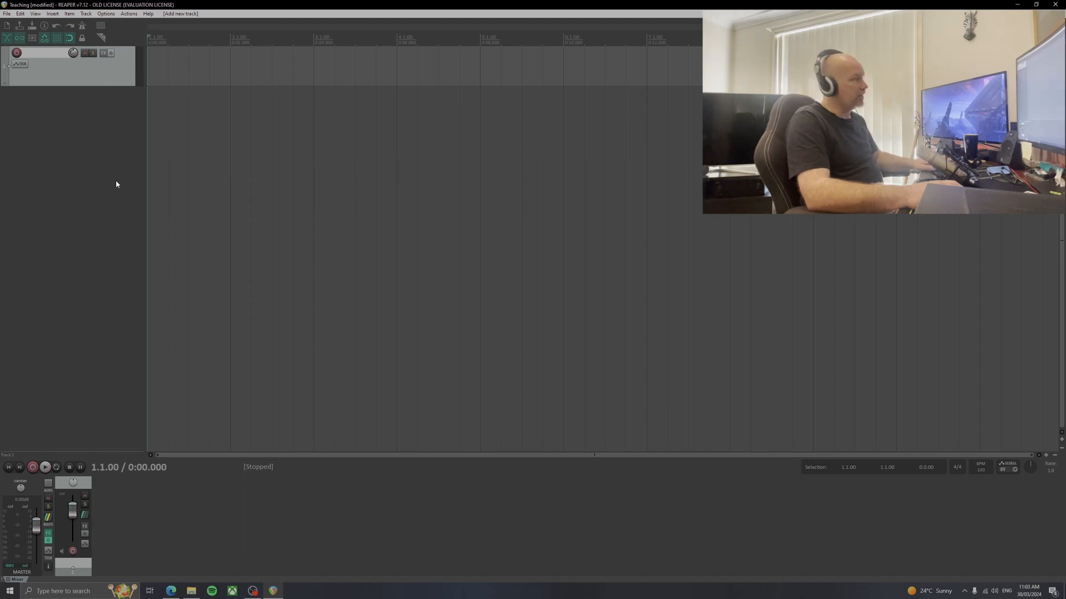
key("Delete")
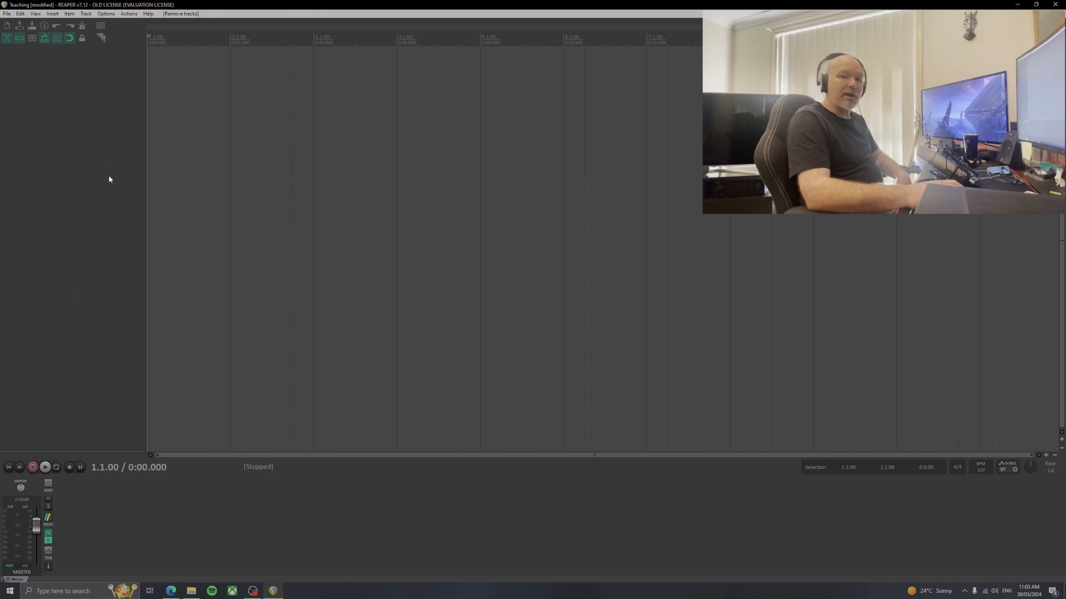
Add six new tracks one below the other in the empty track area
double_click(86, 76)
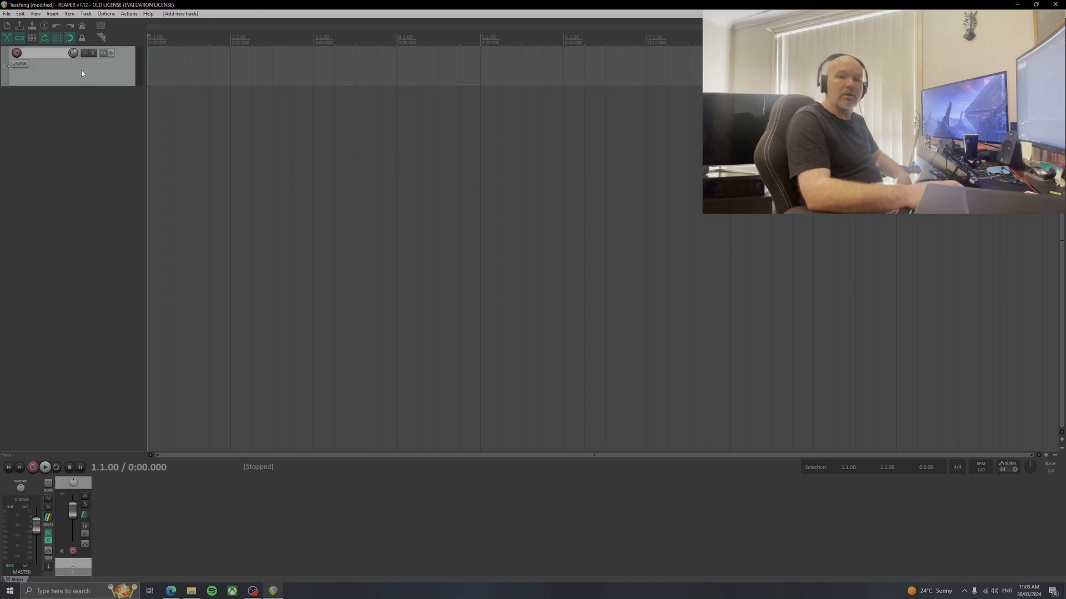
double_click(81, 148)
double_click(88, 199)
double_click(88, 234)
left_click(85, 276)
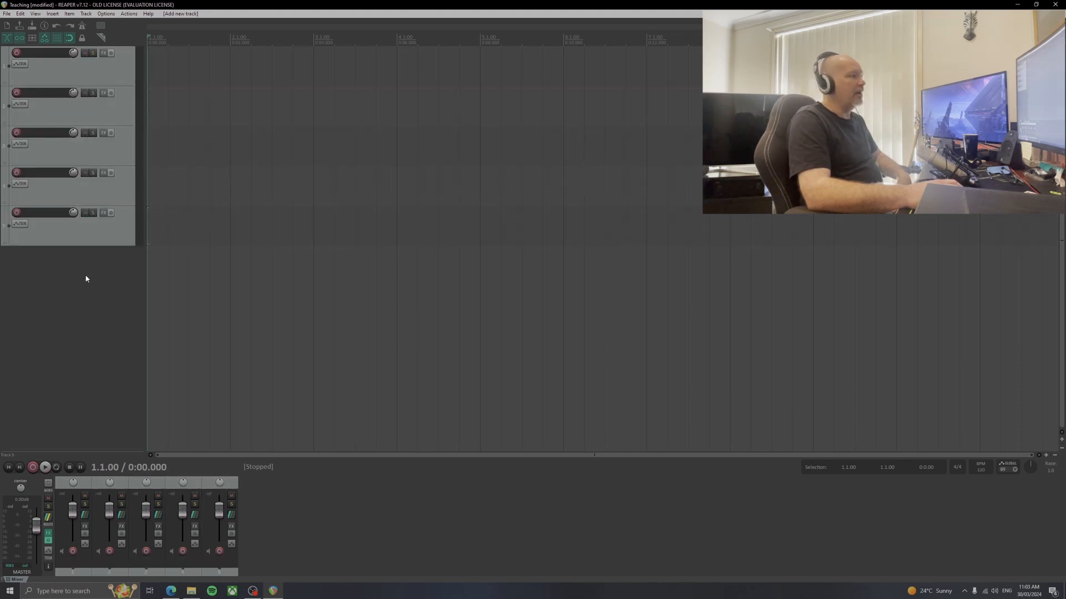
double_click(86, 278)
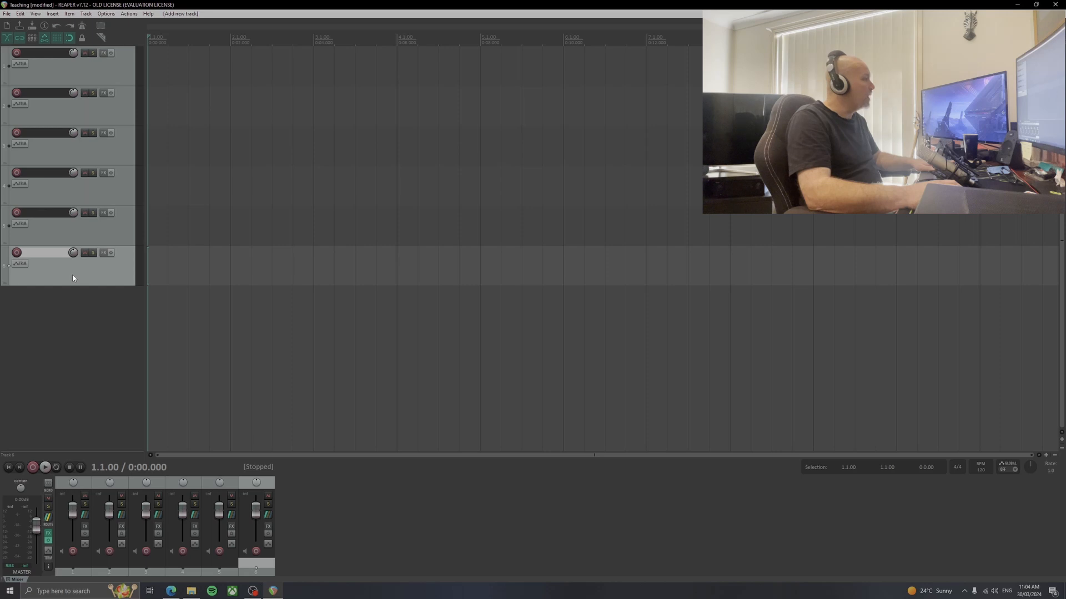
Delete the lower five tracks one by one, from the last up to the second
key("Delete")
left_click(78, 235)
key("Delete")
left_click(77, 196)
key("Delete")
left_click(80, 156)
key("Delete")
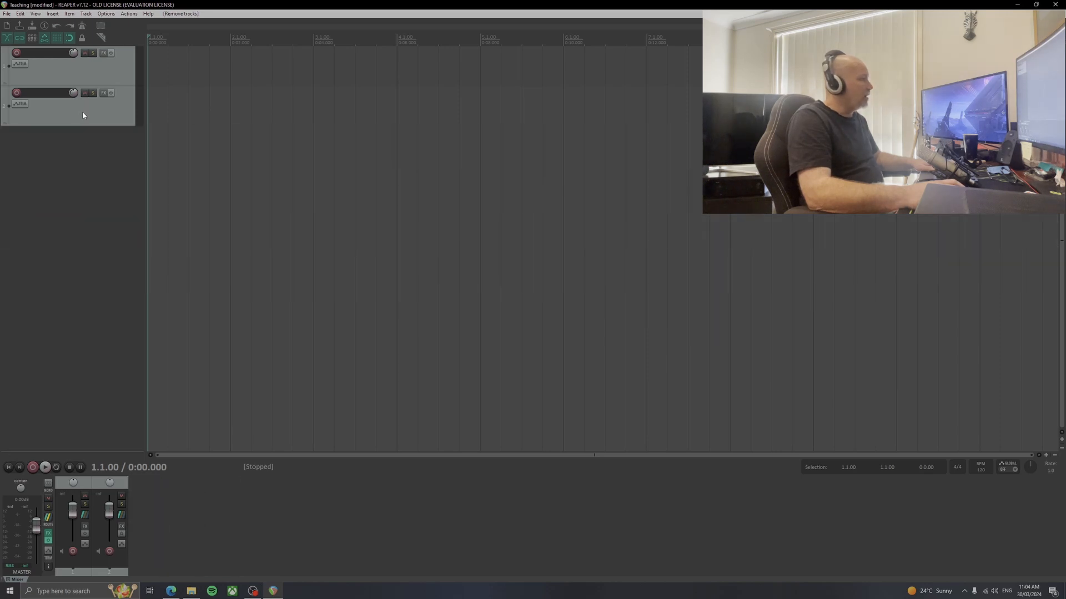
left_click(84, 115)
key("Delete")
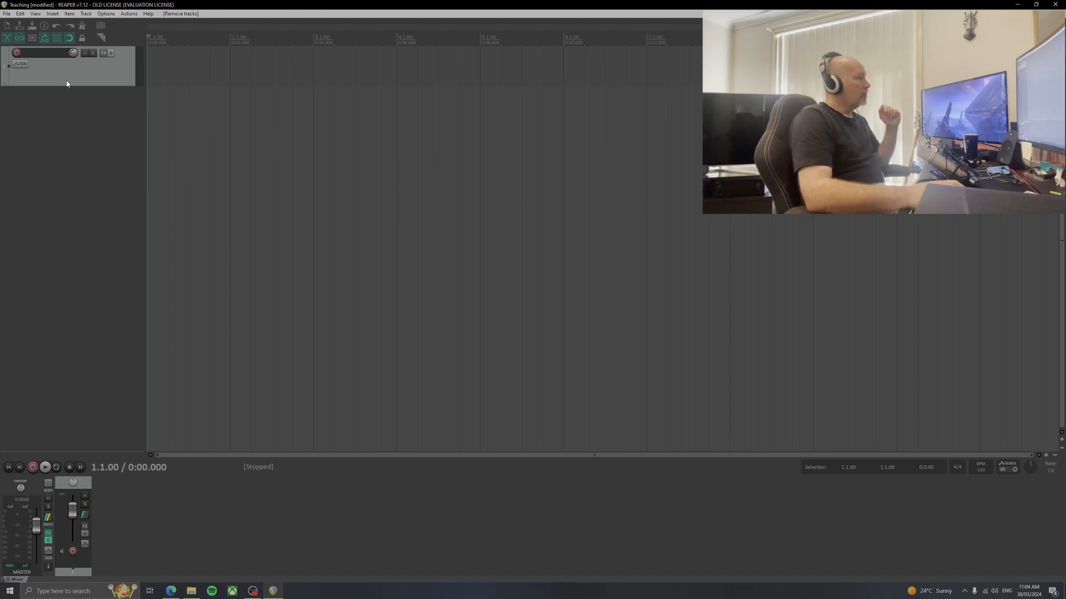
Arm the track for recording and cycle its record monitoring through its modes back to on
left_click(17, 52)
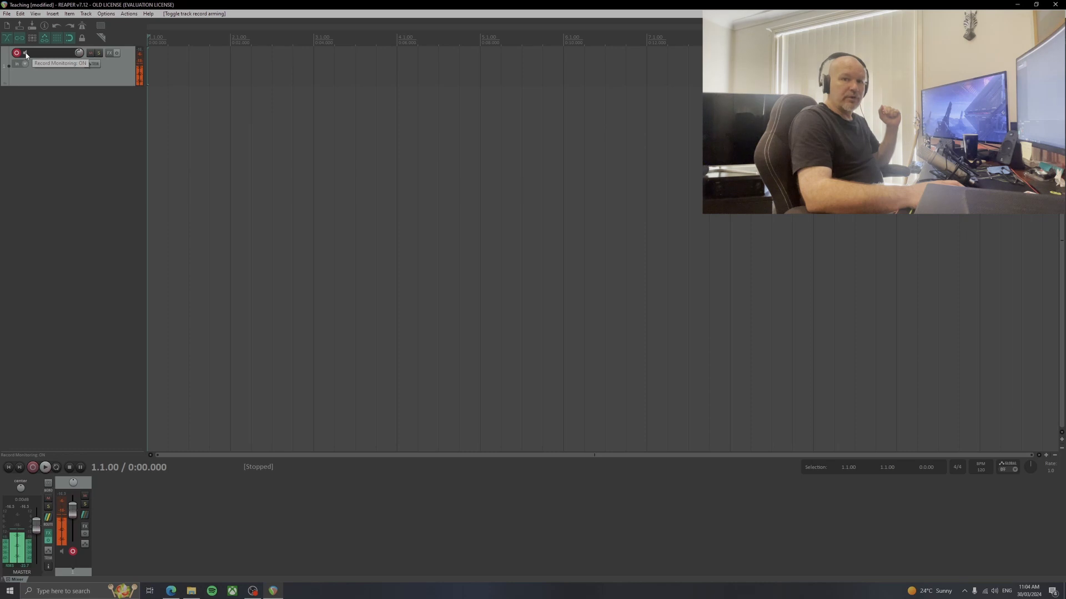
left_click(26, 56)
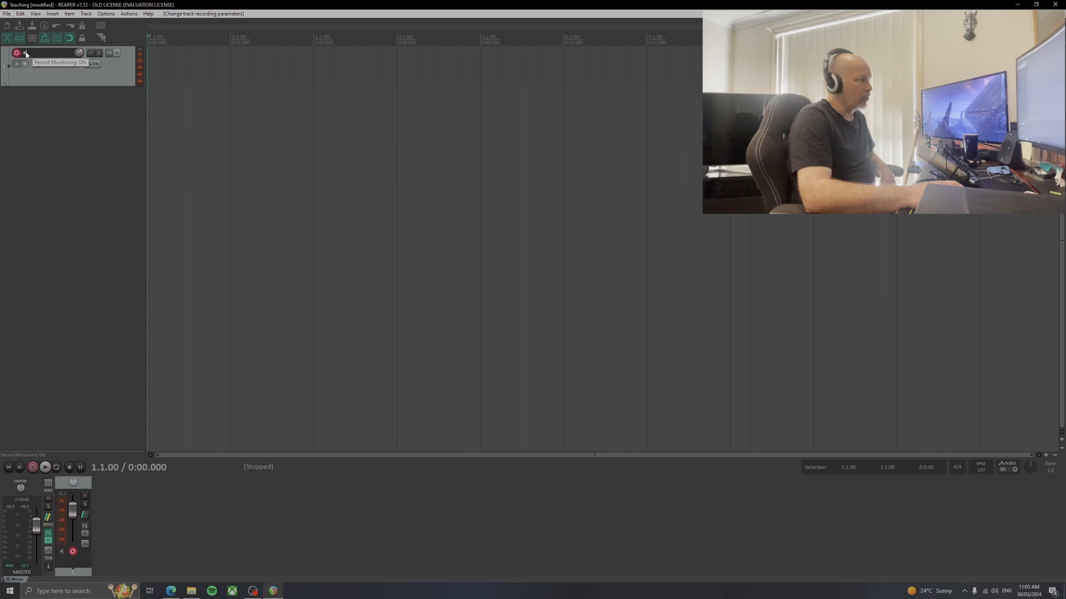
left_click(25, 54)
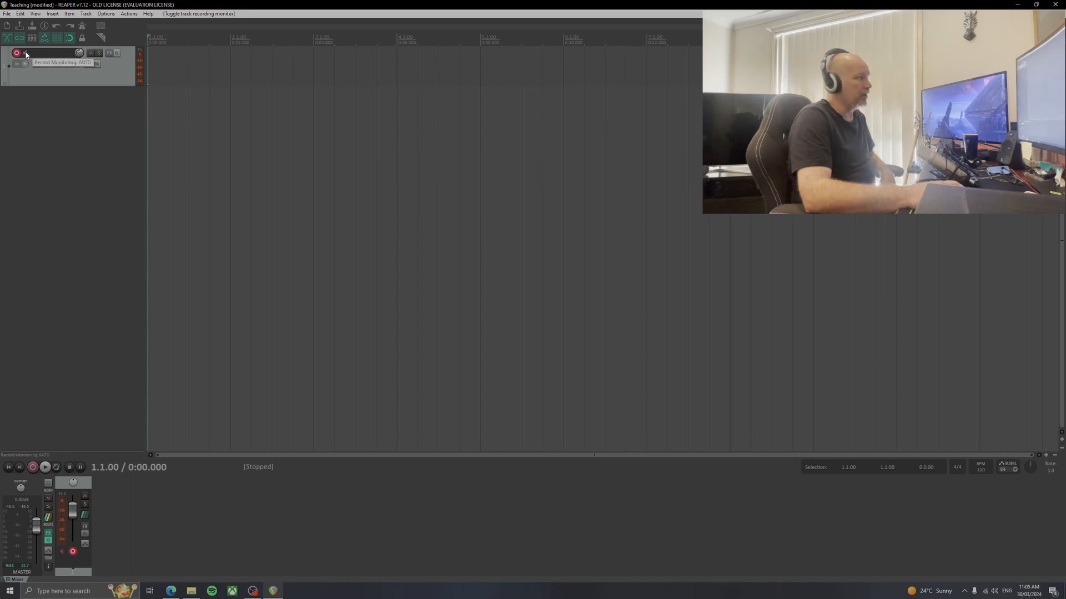
left_click(26, 55)
left_click(26, 54)
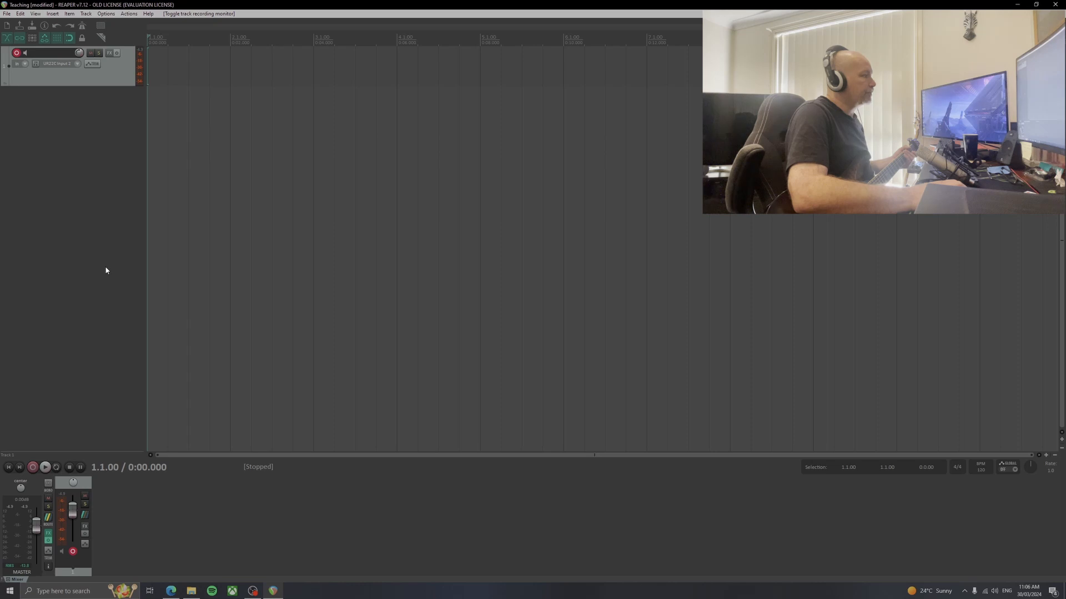
Add three more tracks below the armed track and delete them again
double_click(79, 118)
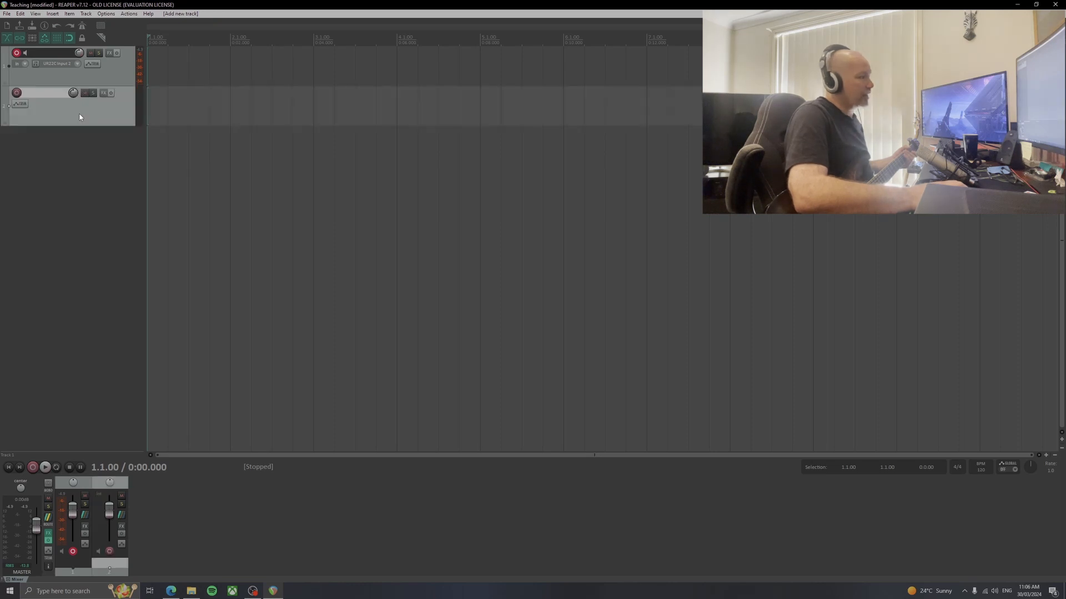
double_click(82, 147)
double_click(85, 191)
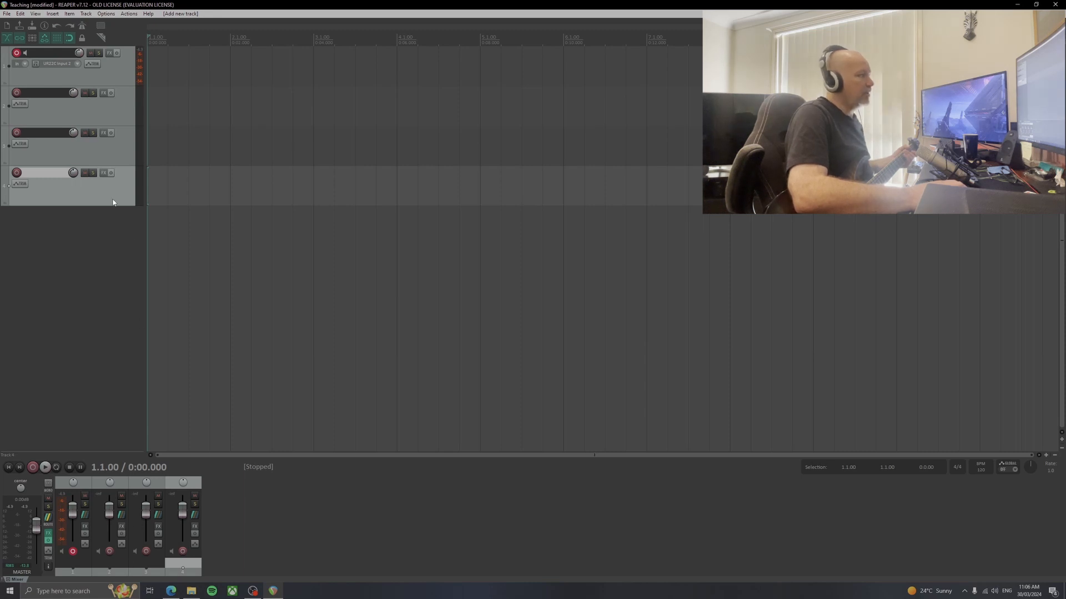
key("Delete")
left_click(92, 155)
key("Delete")
left_click(95, 118)
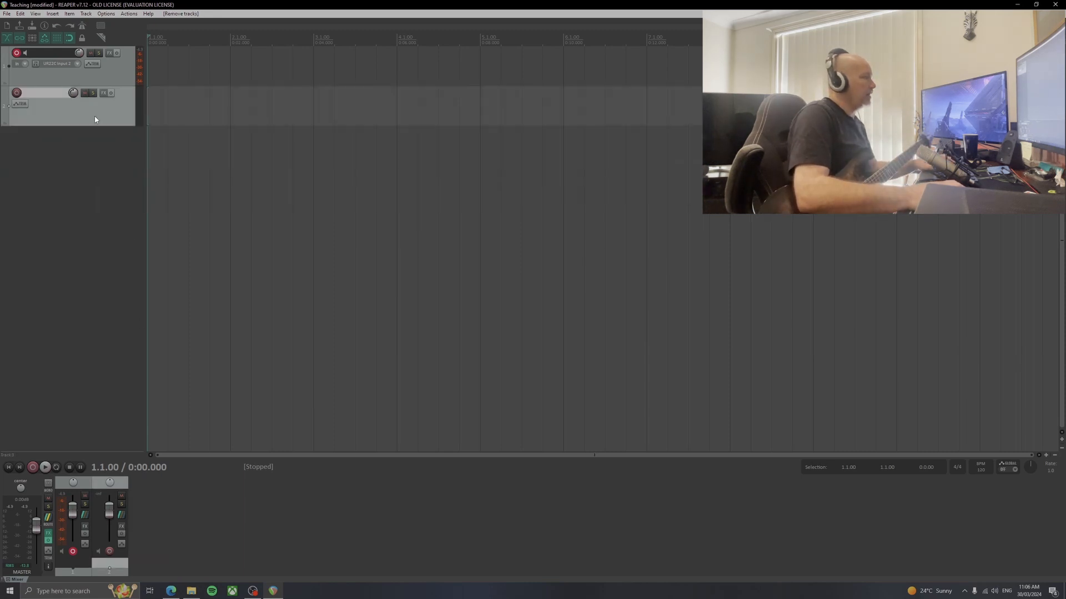
key("Delete")
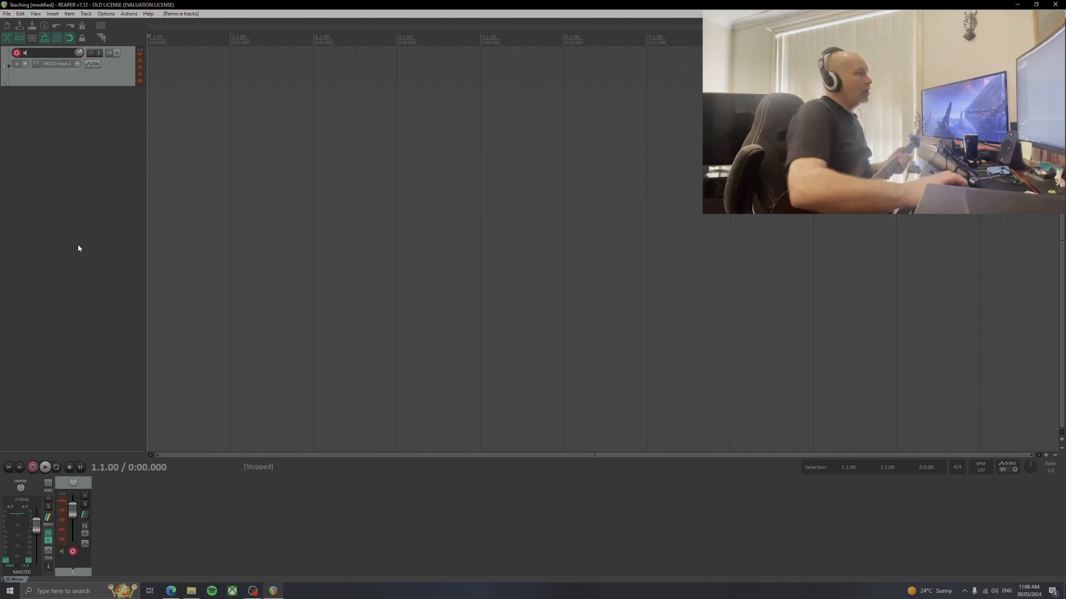
Set the armed track's record input to mono UR22C Input 2
left_click(54, 53)
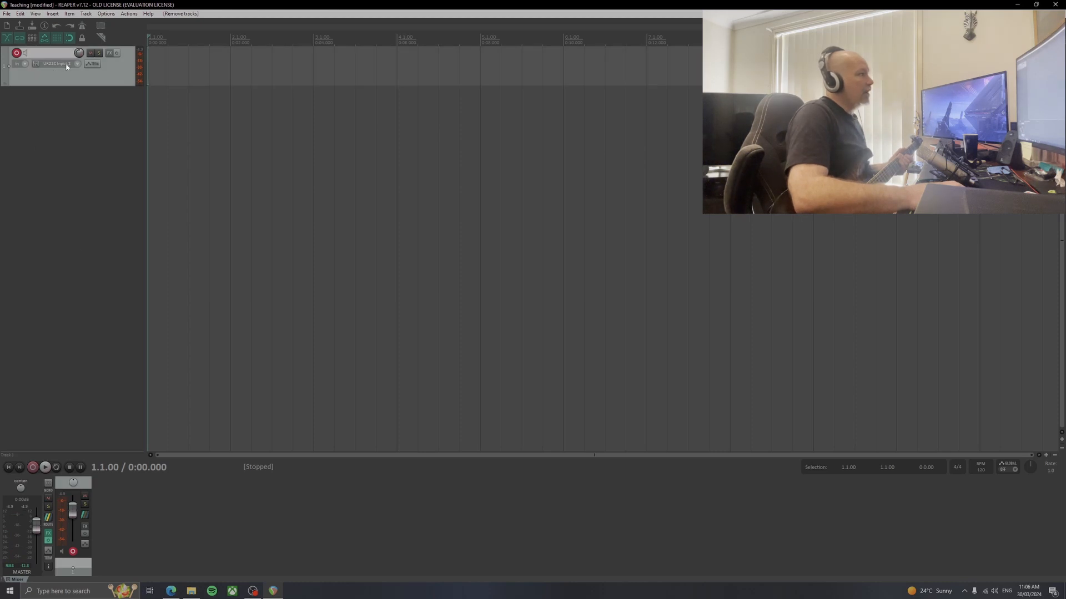
left_click(76, 66)
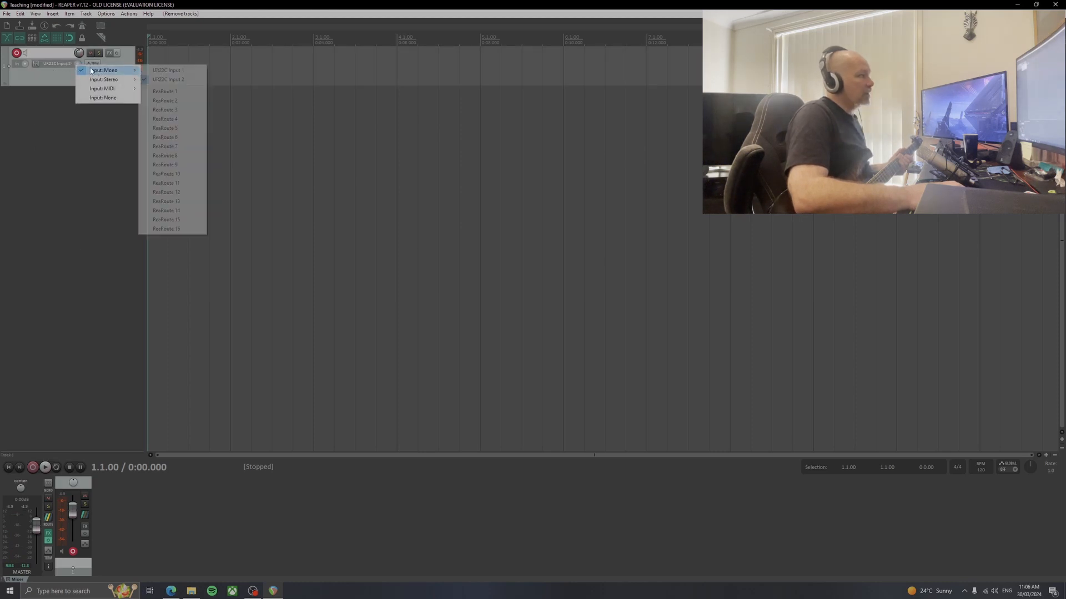
left_click(41, 105)
left_click(55, 66)
mouse_move(79, 73)
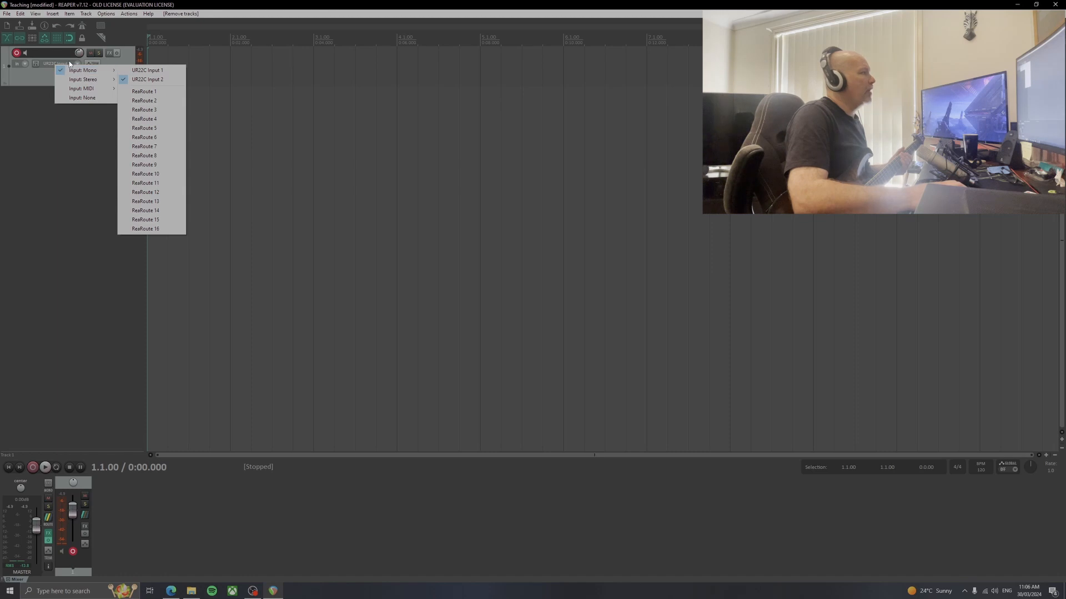
left_click(142, 81)
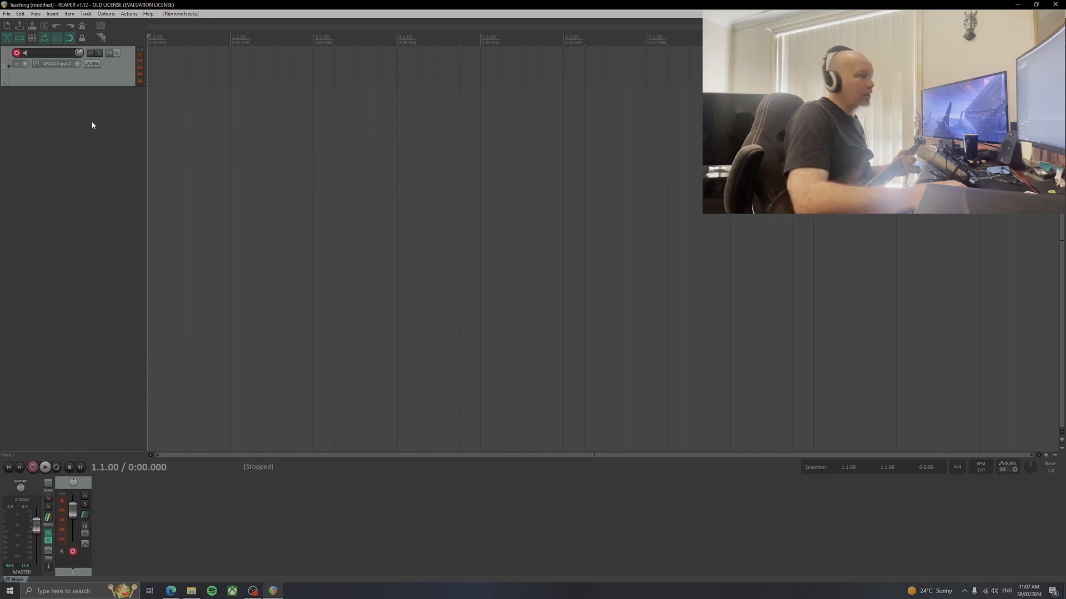
Search Google in the Edge browser for Amped Roots and open ML Sound Lab's Amped Roots Free product page
left_click(171, 591)
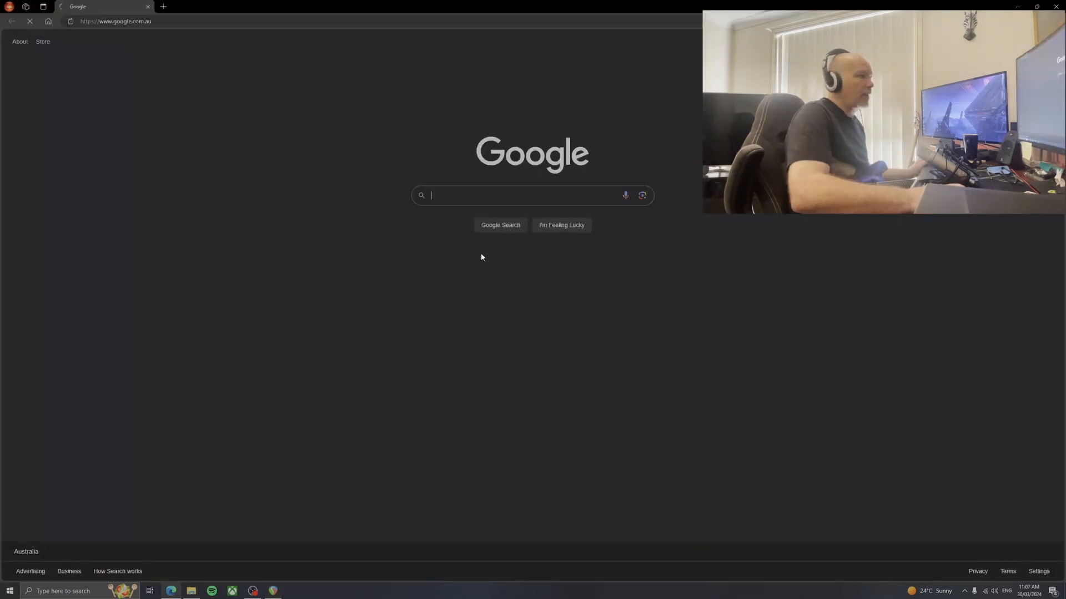
left_click(454, 198)
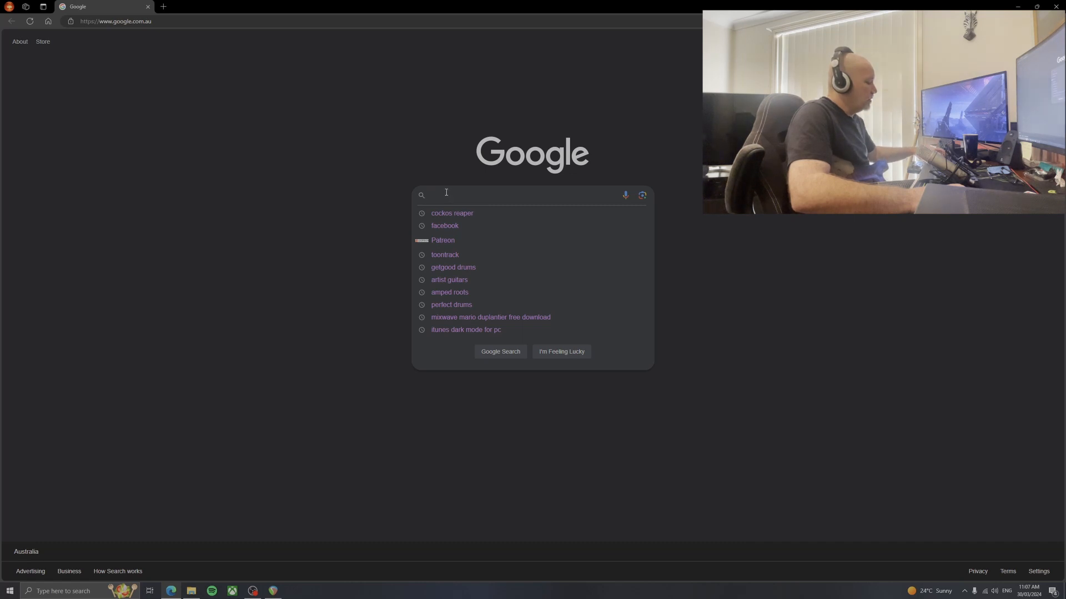
type("Am")
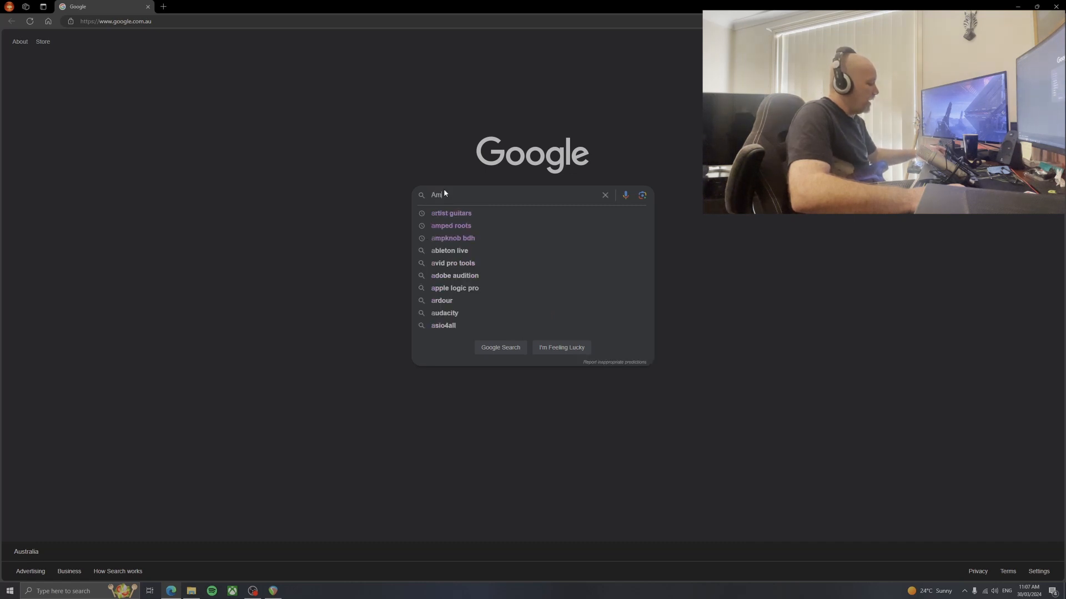
type("ped")
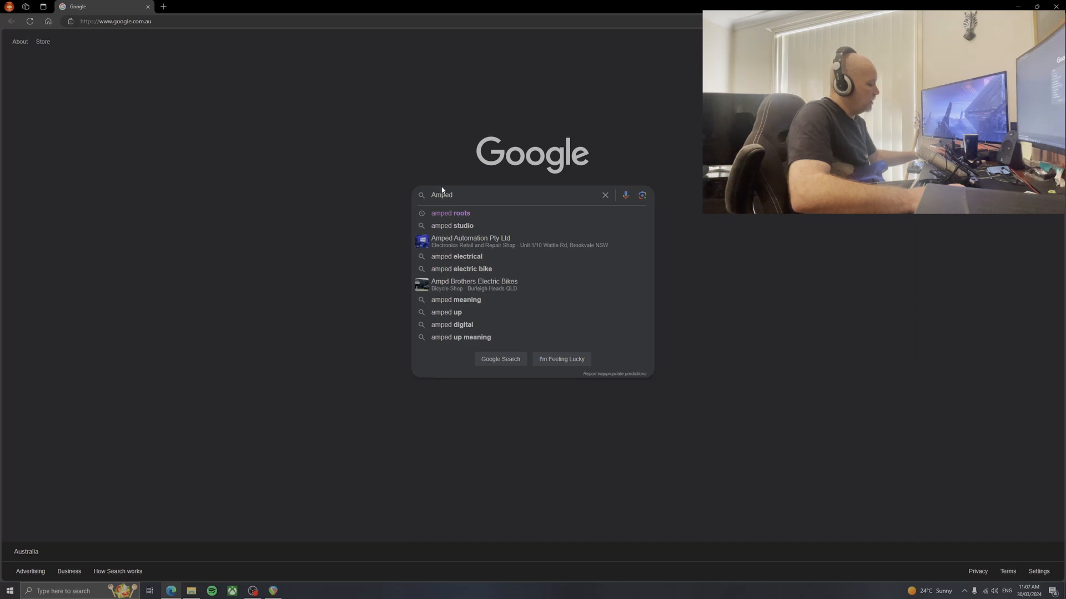
type(" Roots")
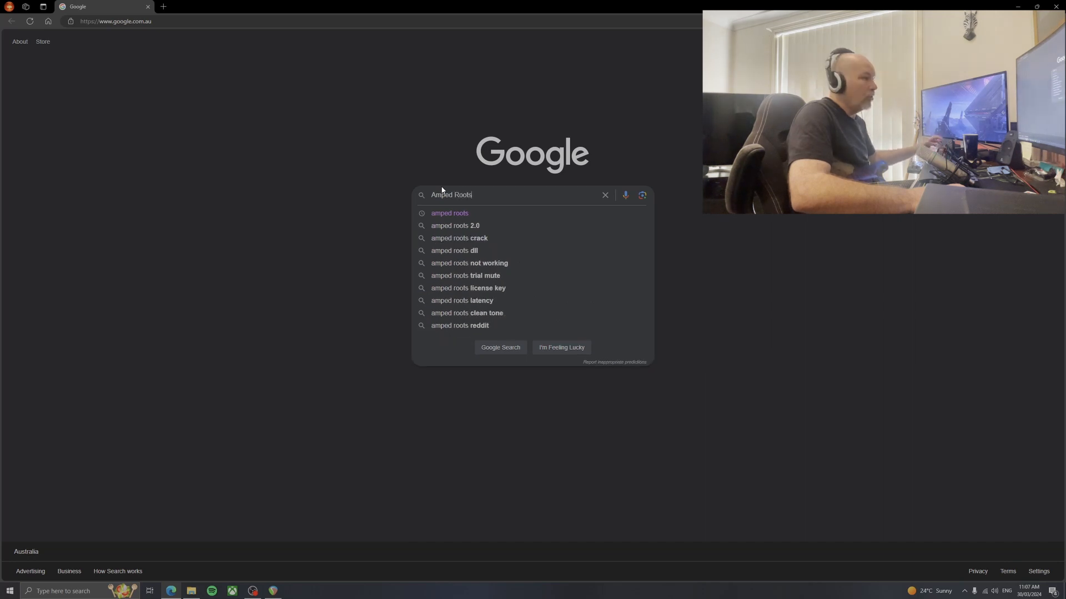
left_click(465, 215)
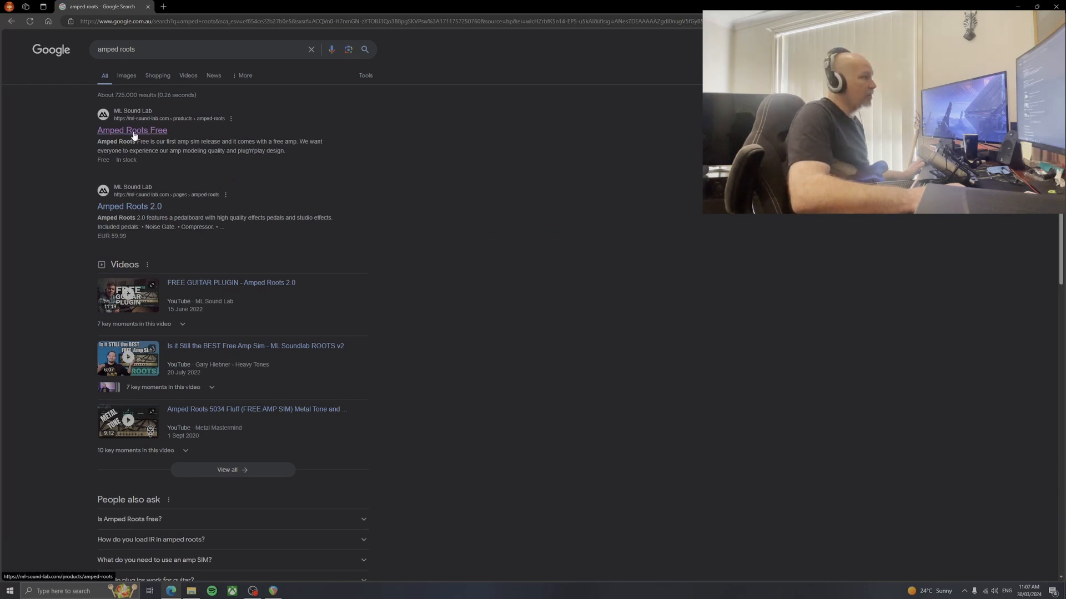
left_click(135, 133)
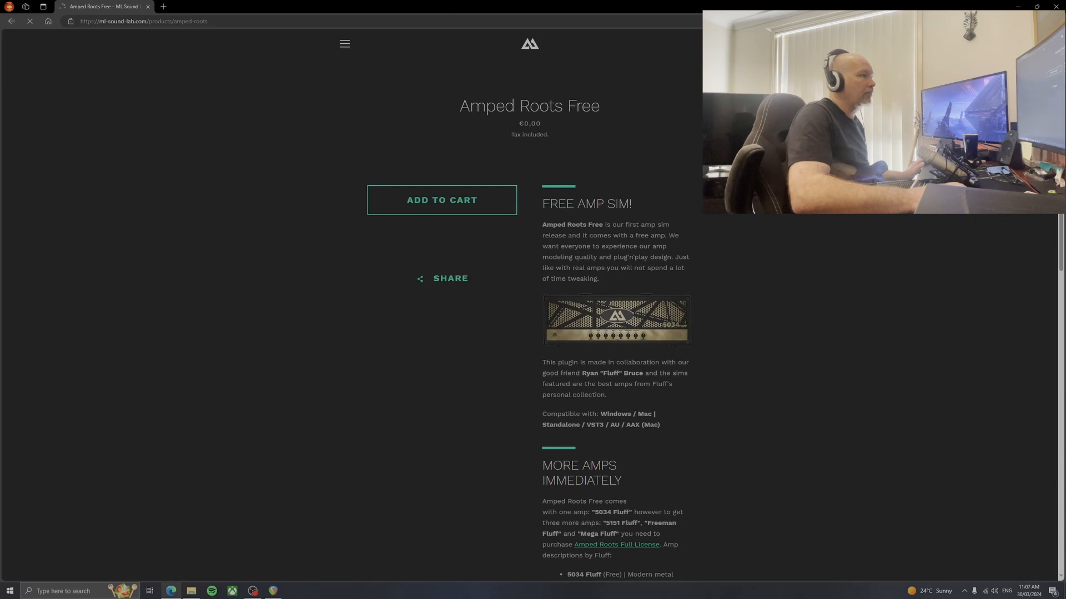
Add Amped Roots Free to the shopping cart and proceed to the checkout
left_click(438, 205)
left_click(466, 206)
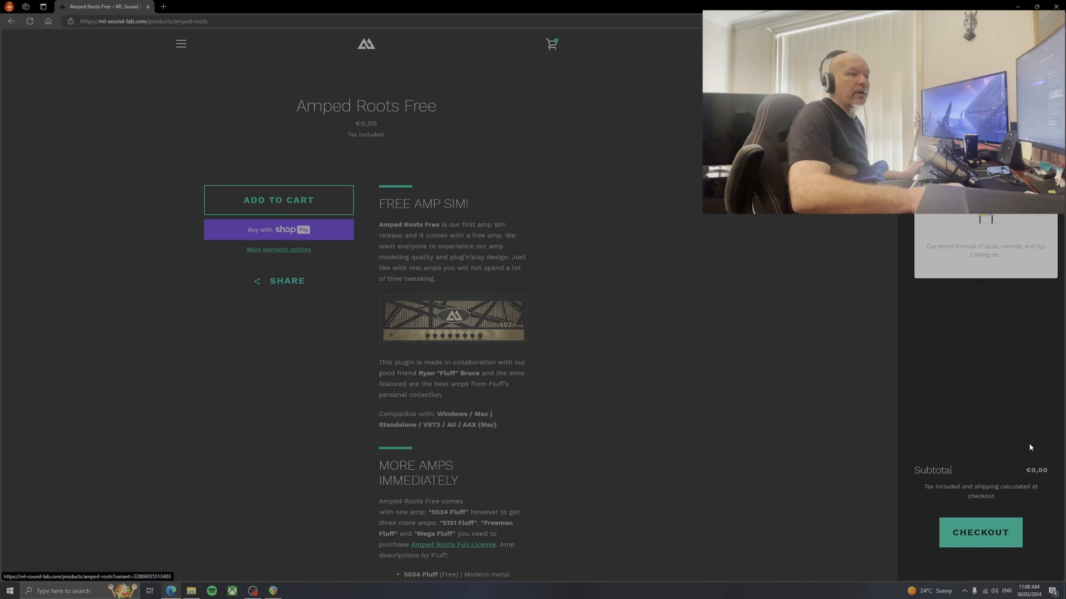
left_click(981, 538)
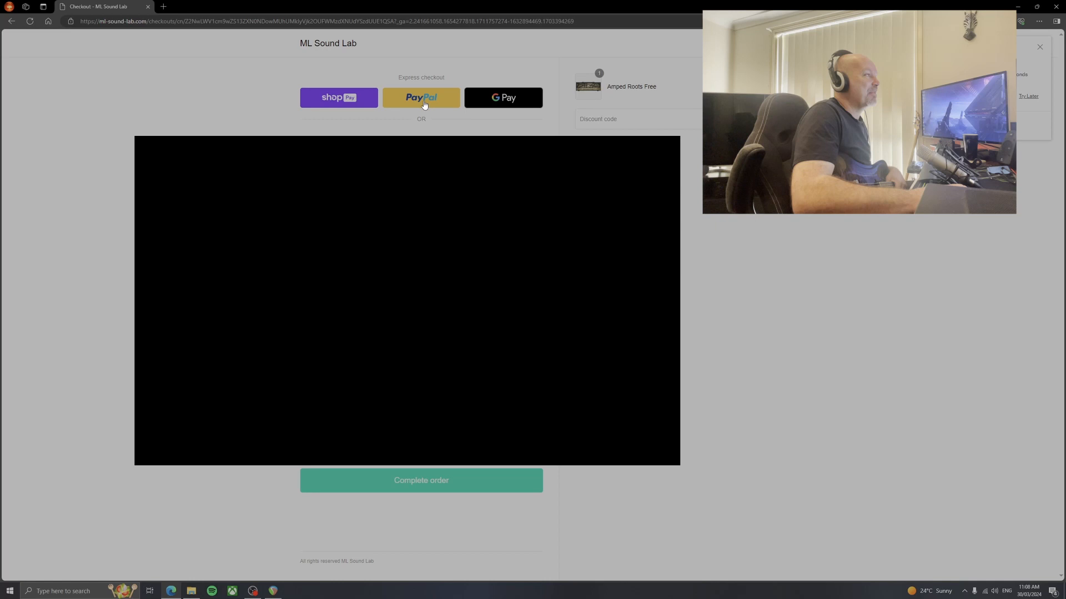
left_click(424, 105)
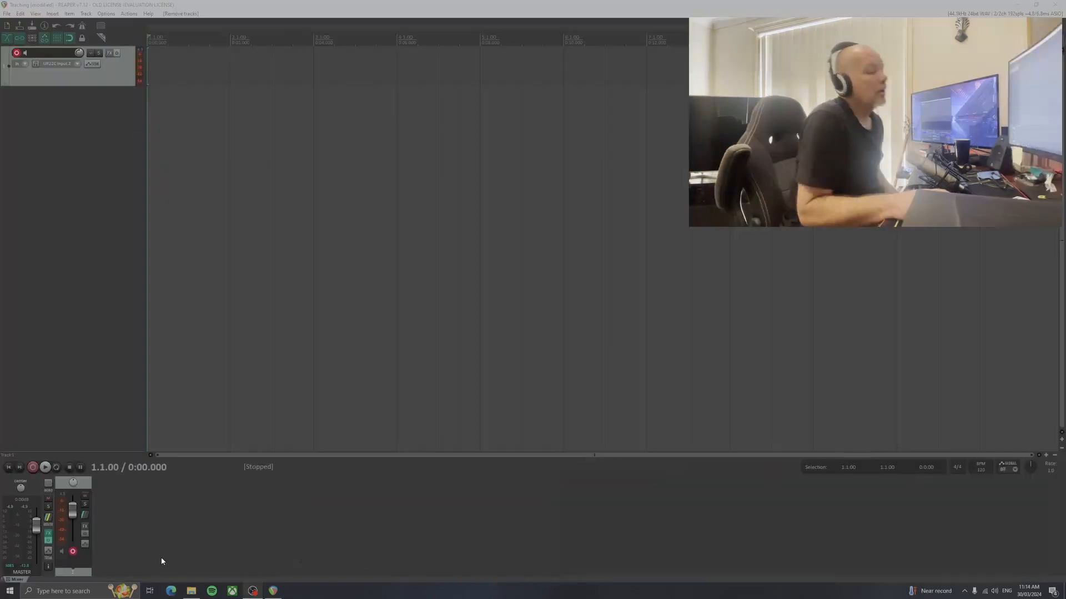
Extract the ML-Sound-Lab-Amped-Roots-2.0.0 archive from the Downloads folder in File Explorer and close the original Downloads window
left_click(193, 595)
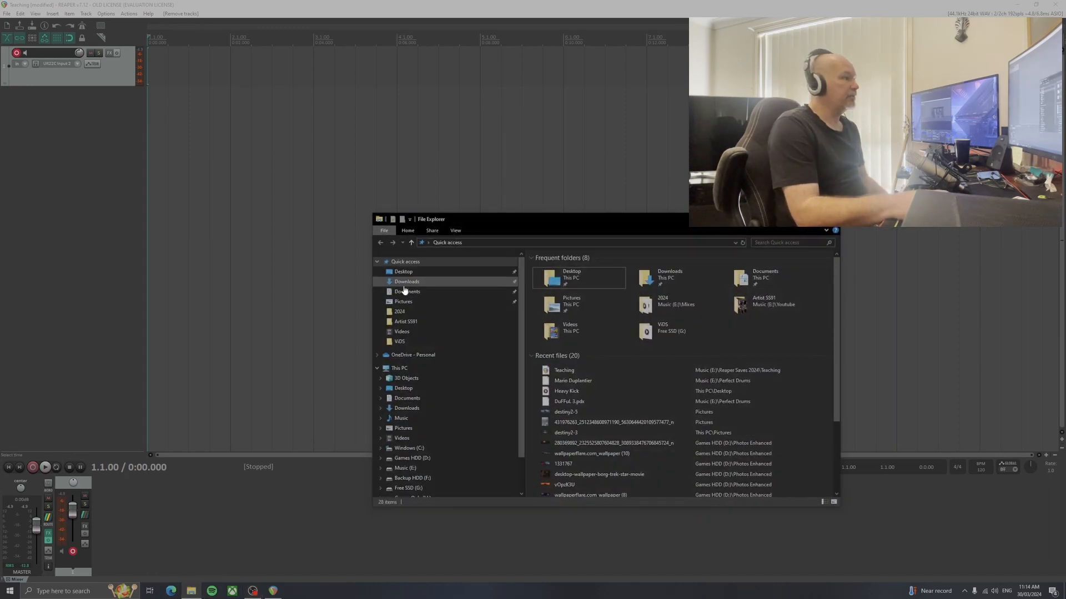
left_click(407, 281)
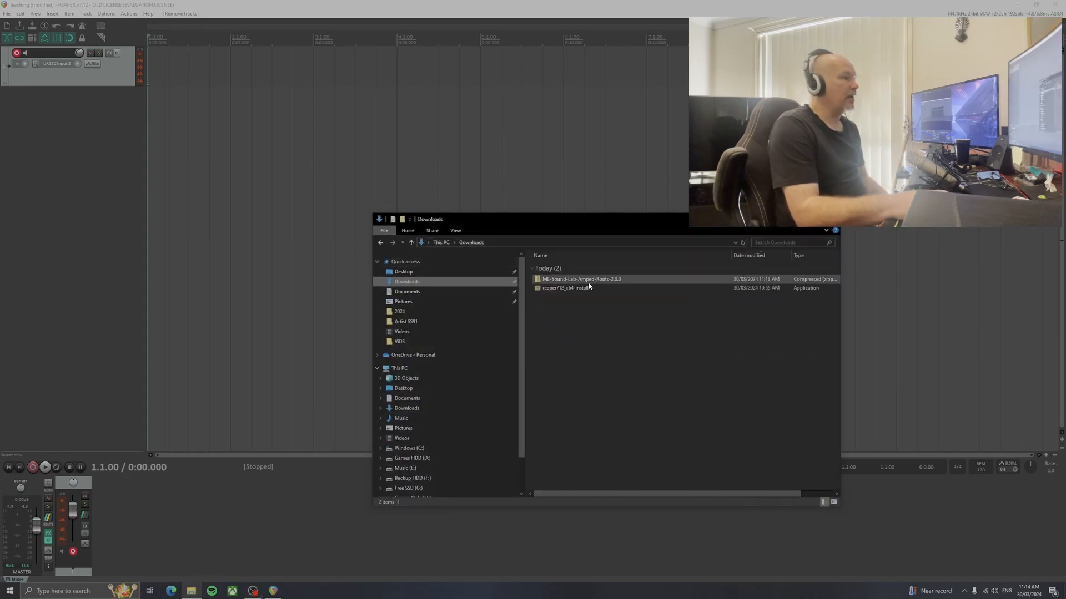
left_click(555, 281)
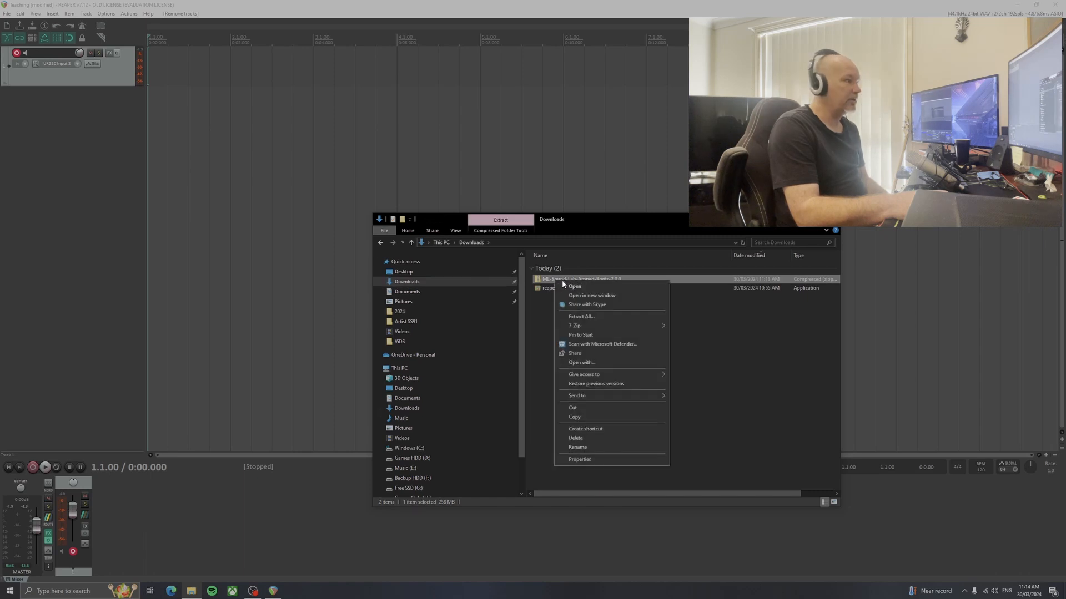
left_click(595, 315)
left_click(607, 376)
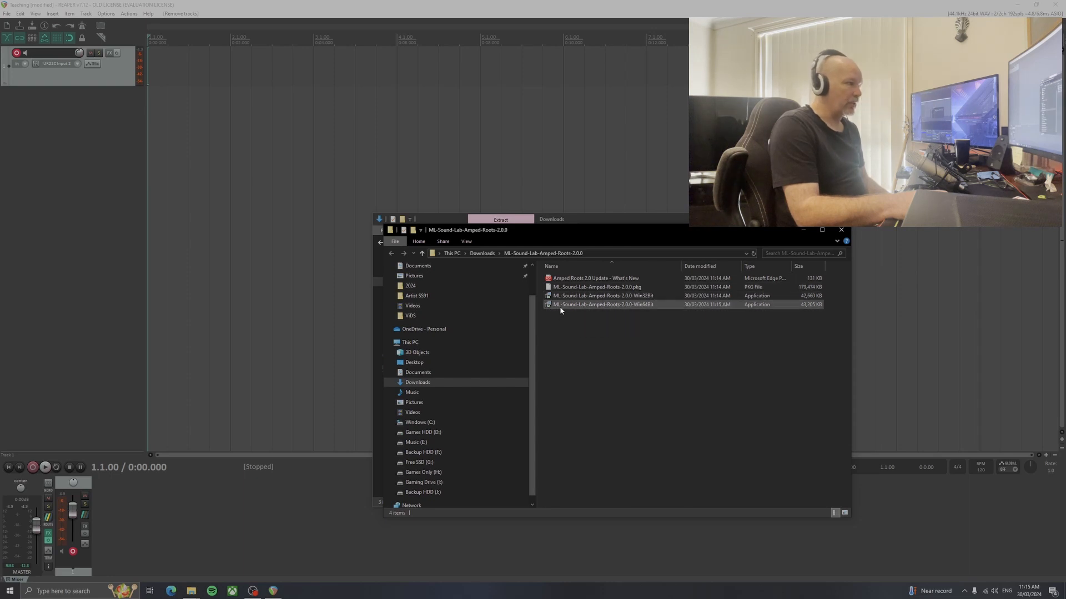
left_click(830, 219)
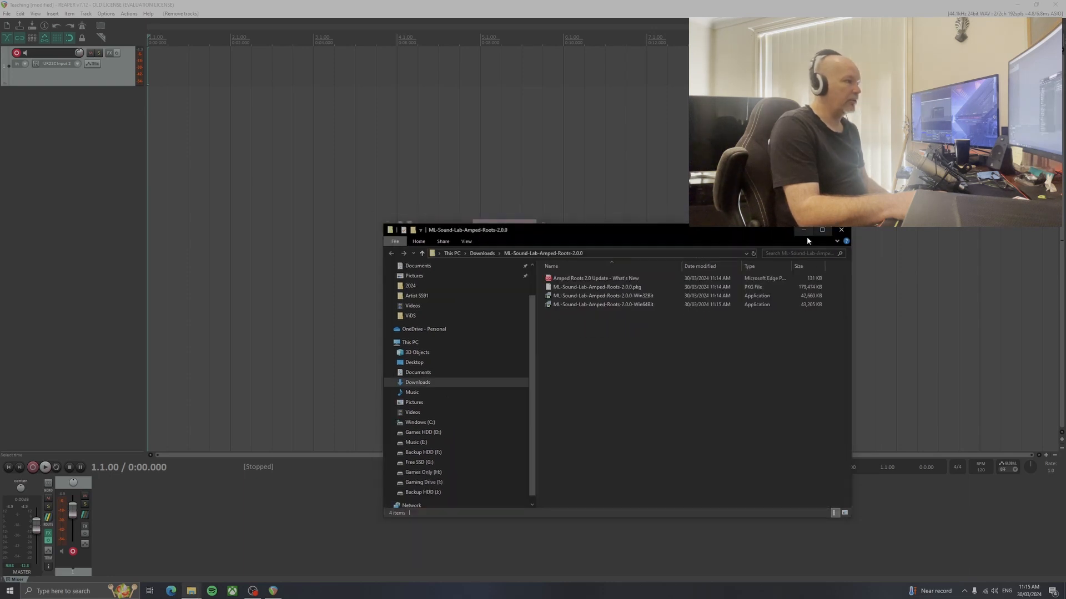
Go through the Win64 Amped Roots setup, accepting the license and keeping the desktop shortcut, and exit before installing
double_click(577, 305)
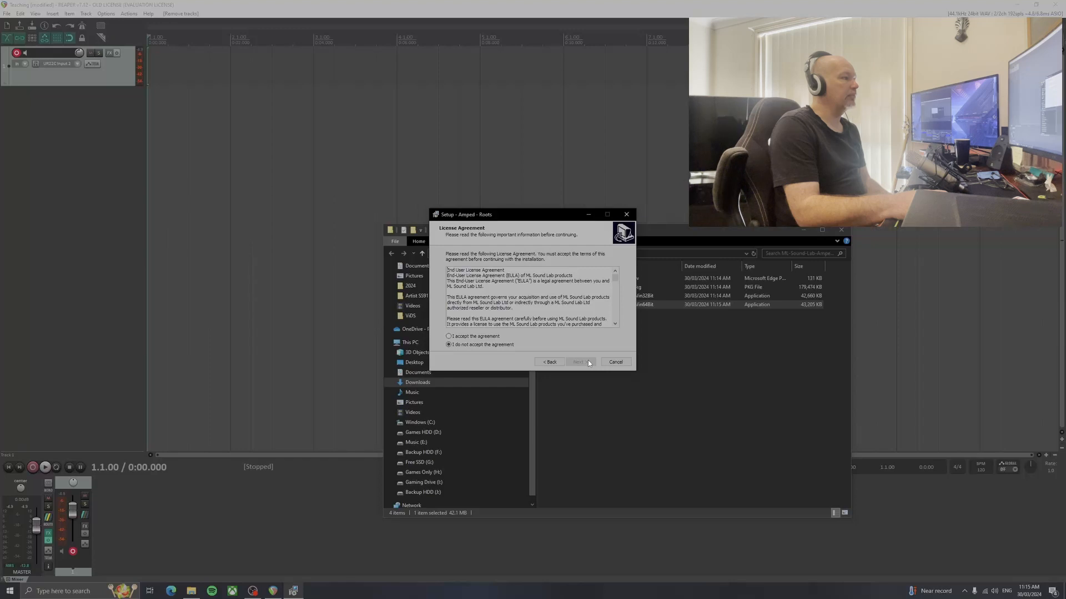
left_click(480, 337)
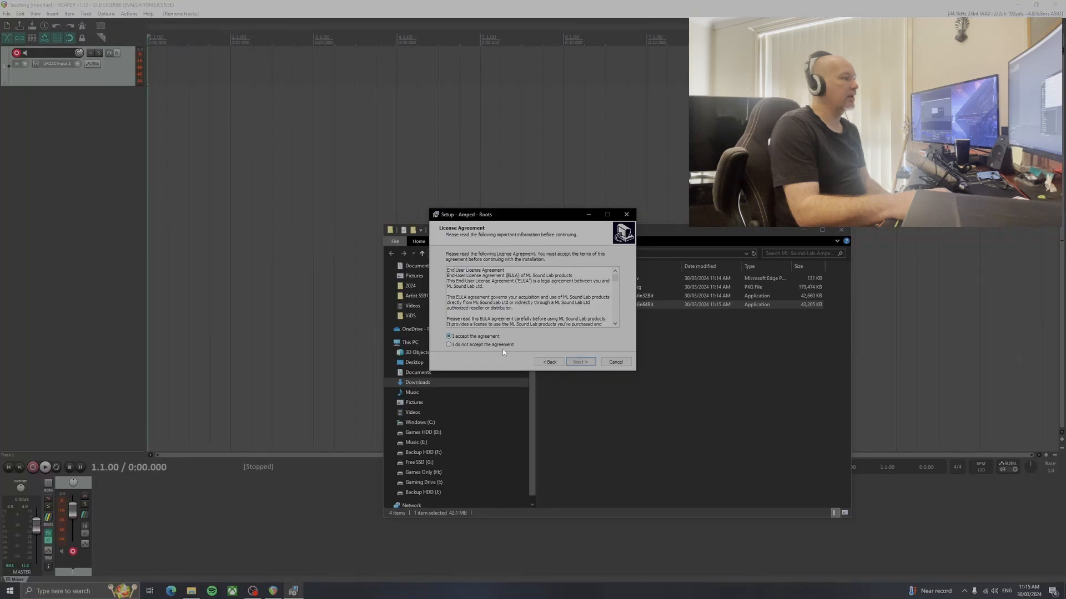
left_click(578, 363)
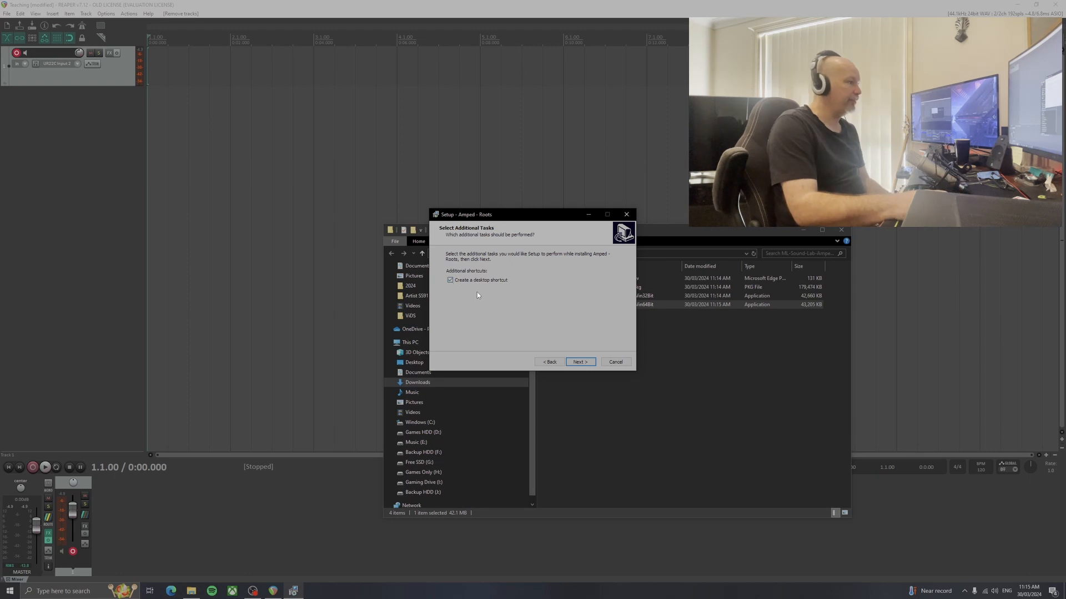
left_click(584, 362)
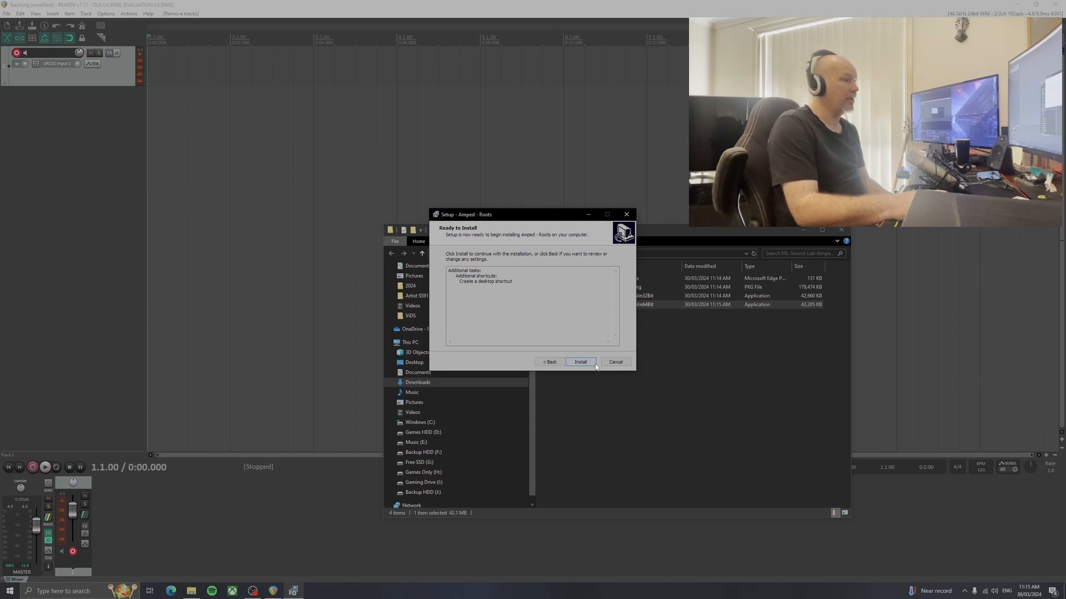
left_click(626, 215)
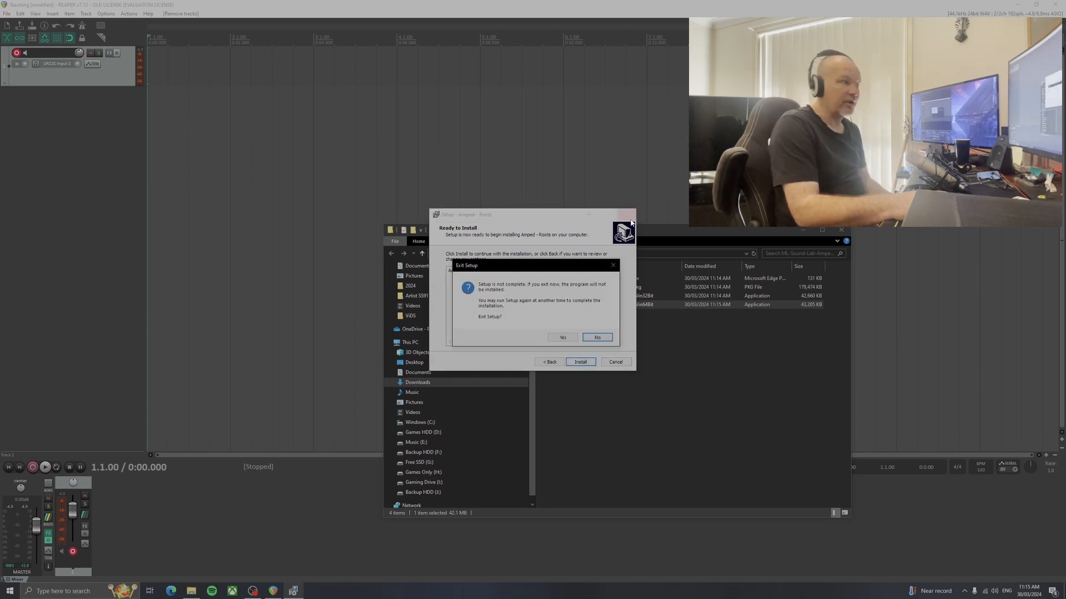
left_click(563, 338)
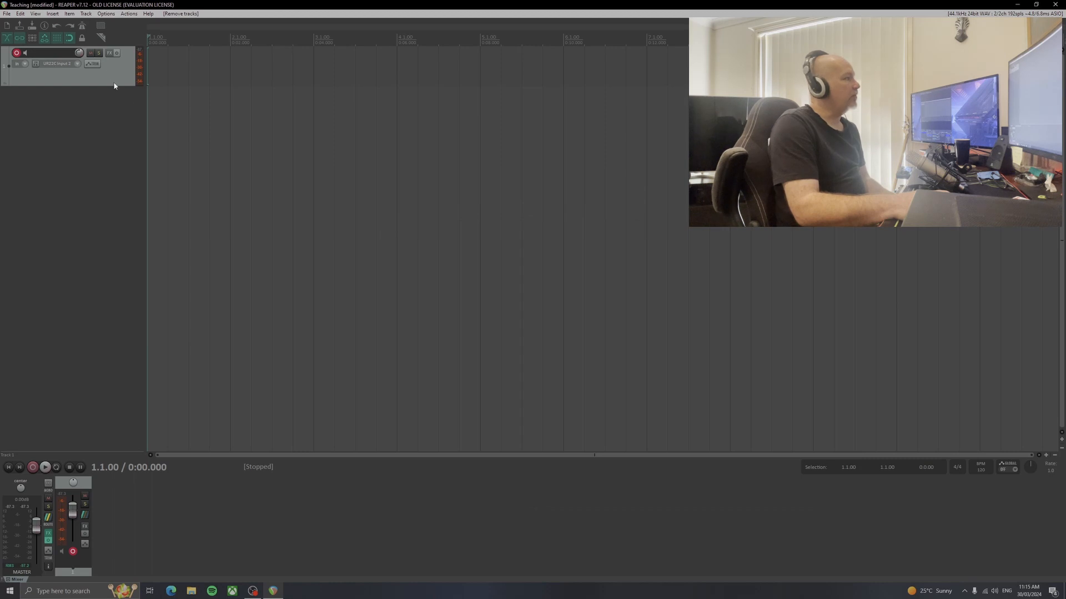
Open the FX browser for track 1 in REAPER and select Amped - Roots among the ML Sound Lab plugins
left_click(112, 53)
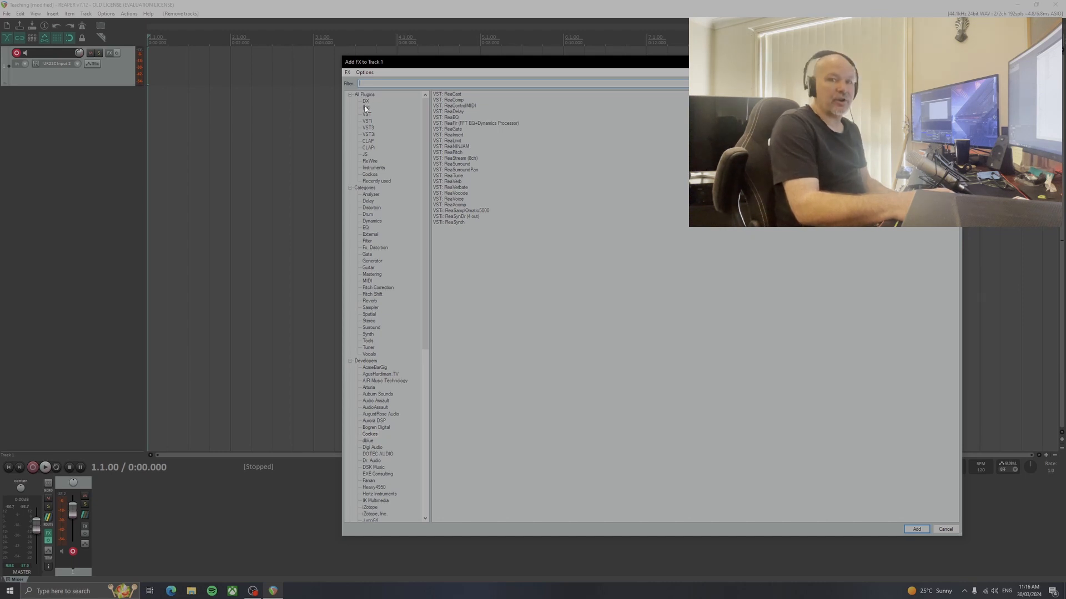
scroll(409, 200, "down", 7)
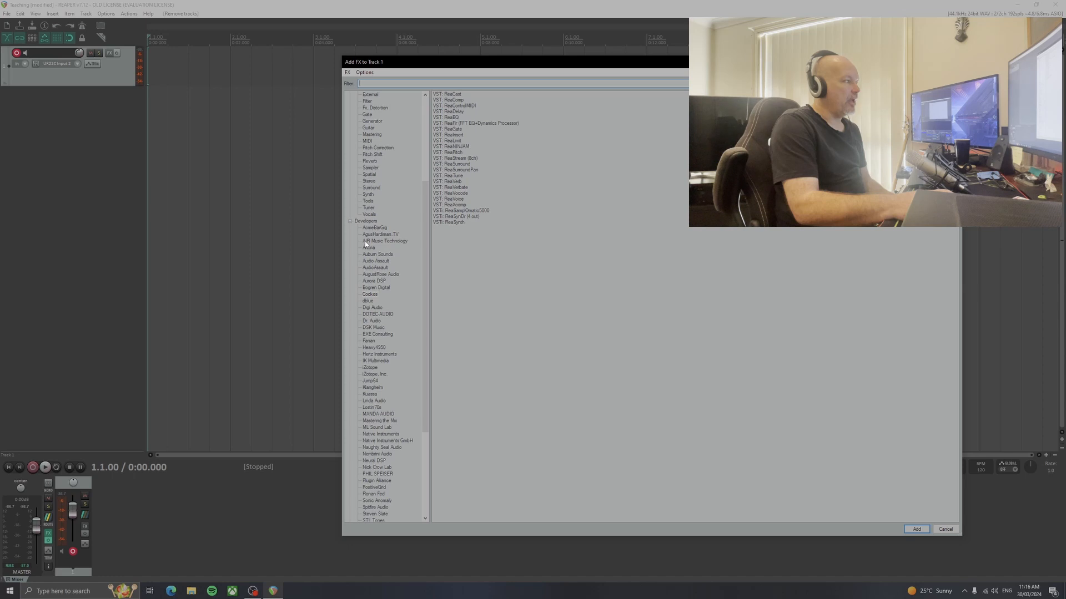
scroll(373, 320, "down", 2)
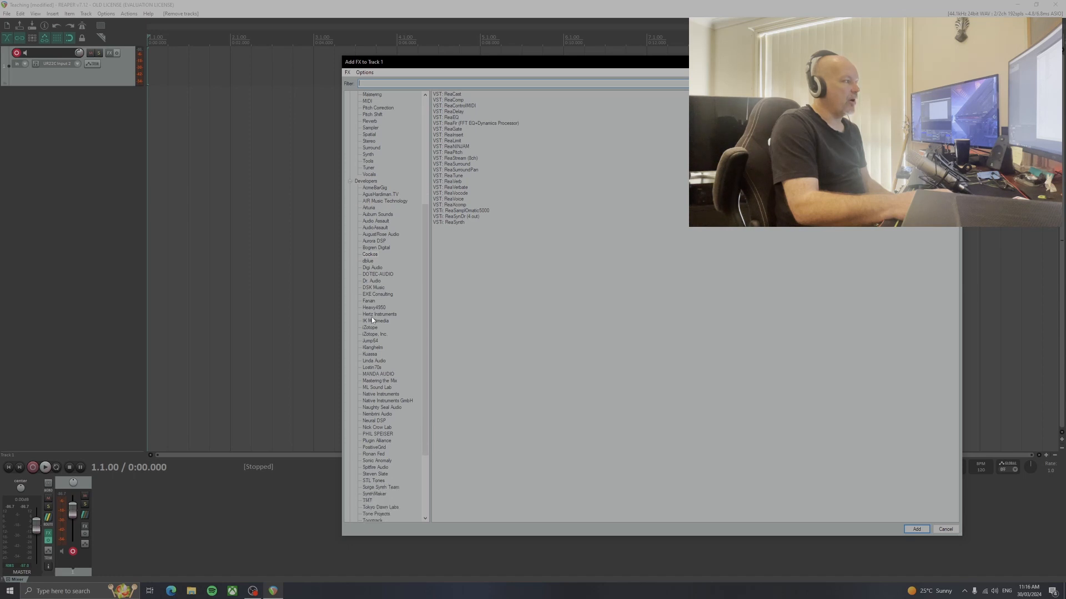
left_click(375, 388)
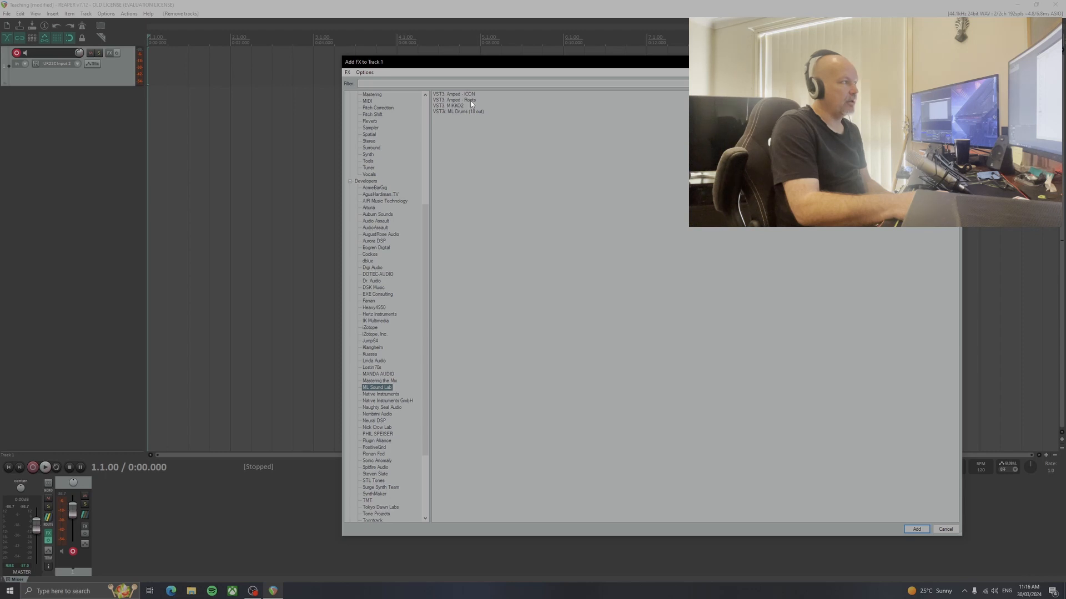
left_click(450, 101)
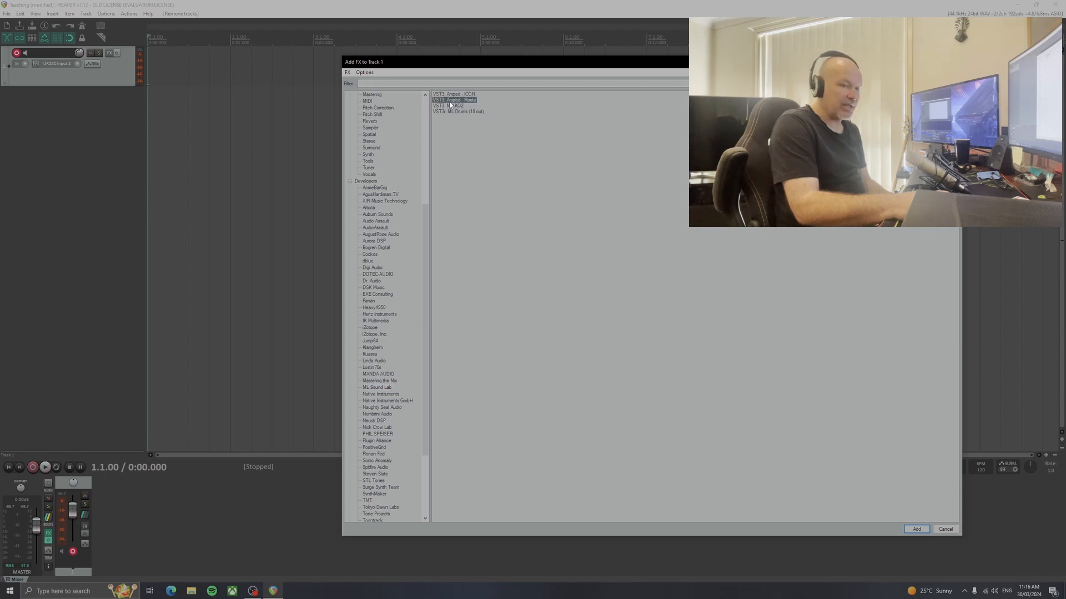
left_click(106, 14)
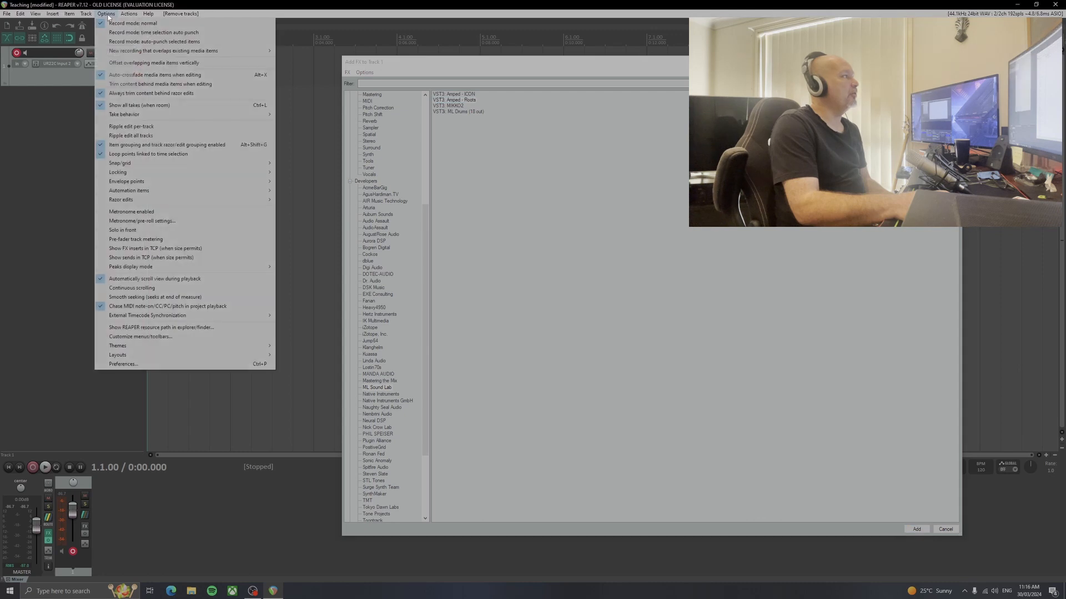
left_click(168, 366)
scroll(407, 194, "down", 2)
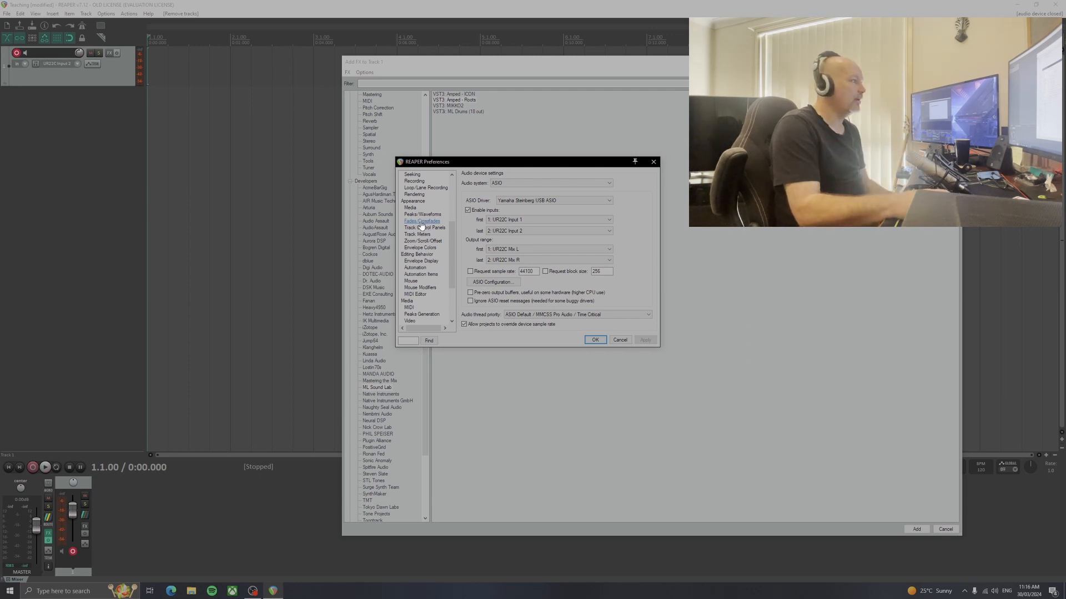
left_click(654, 161)
Open the VST plug-in settings in REAPER's preferences
left_click(106, 13)
left_click(115, 365)
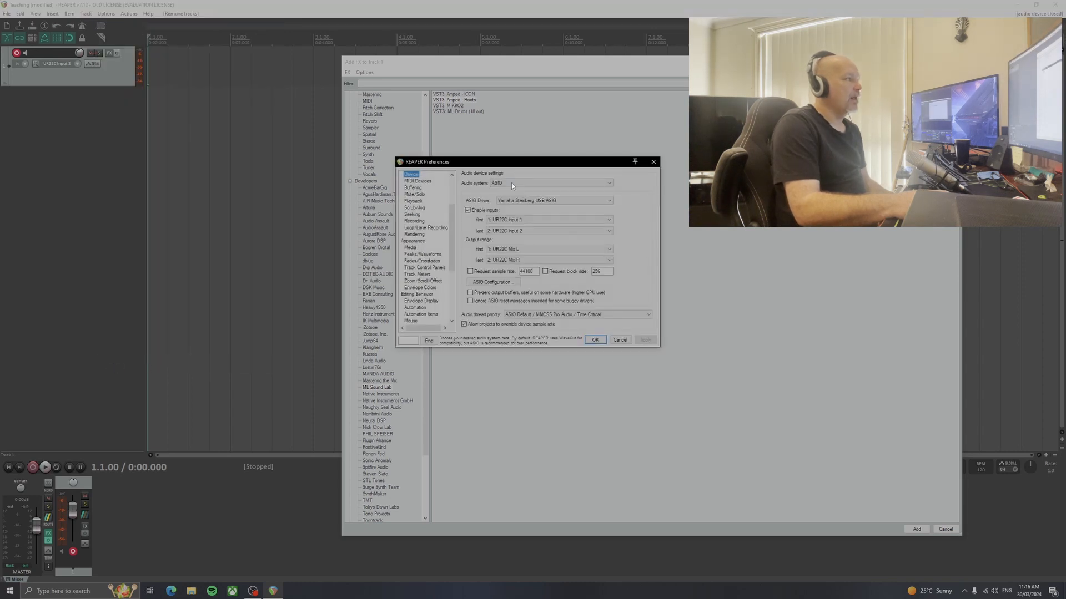
scroll(430, 221, "down", 3)
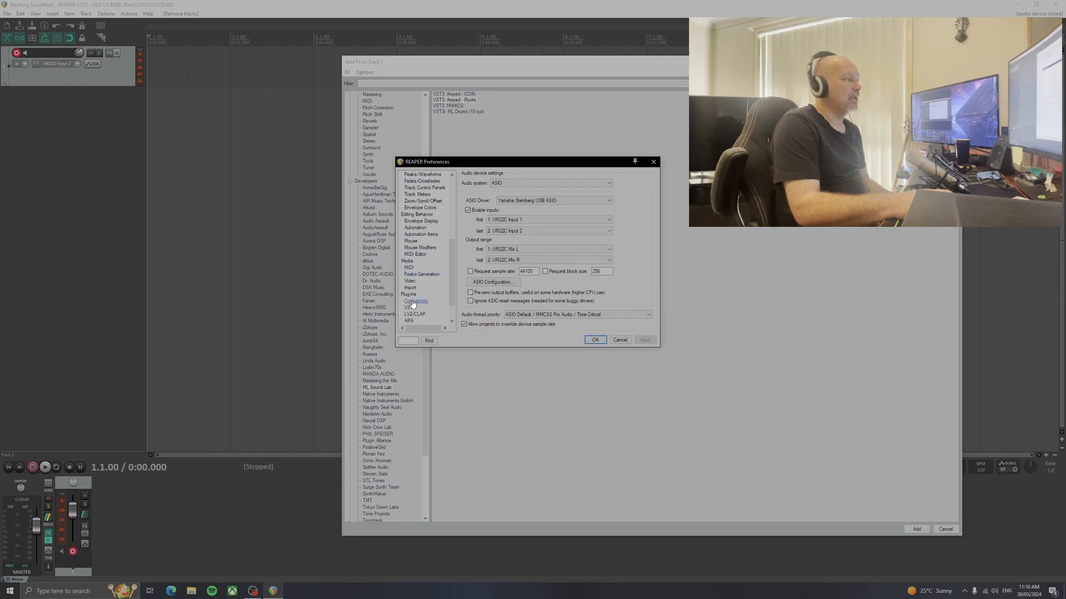
scroll(411, 302, "down", 1)
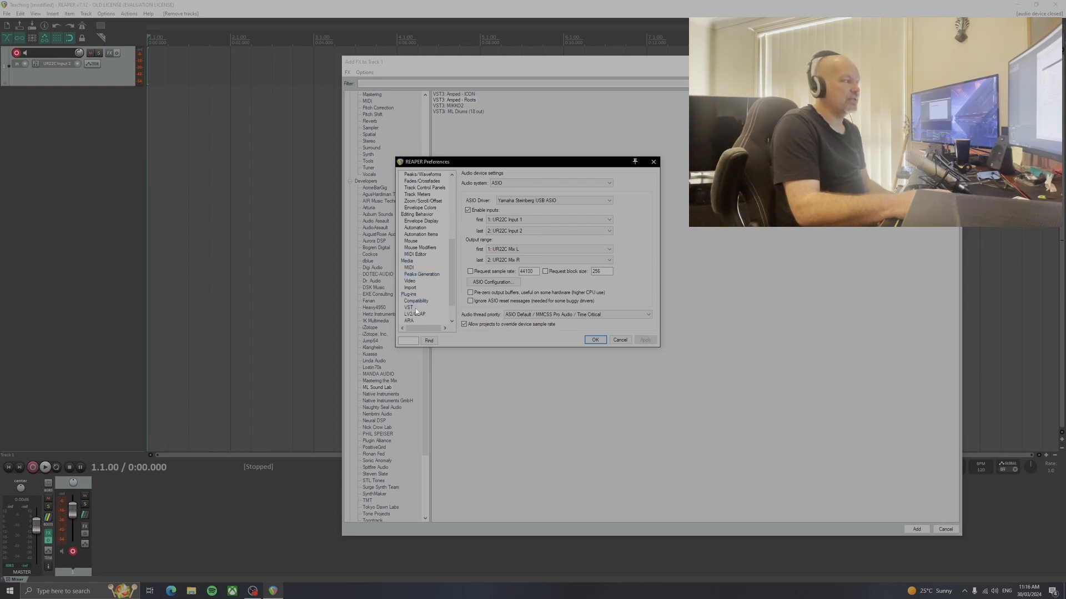
left_click(410, 309)
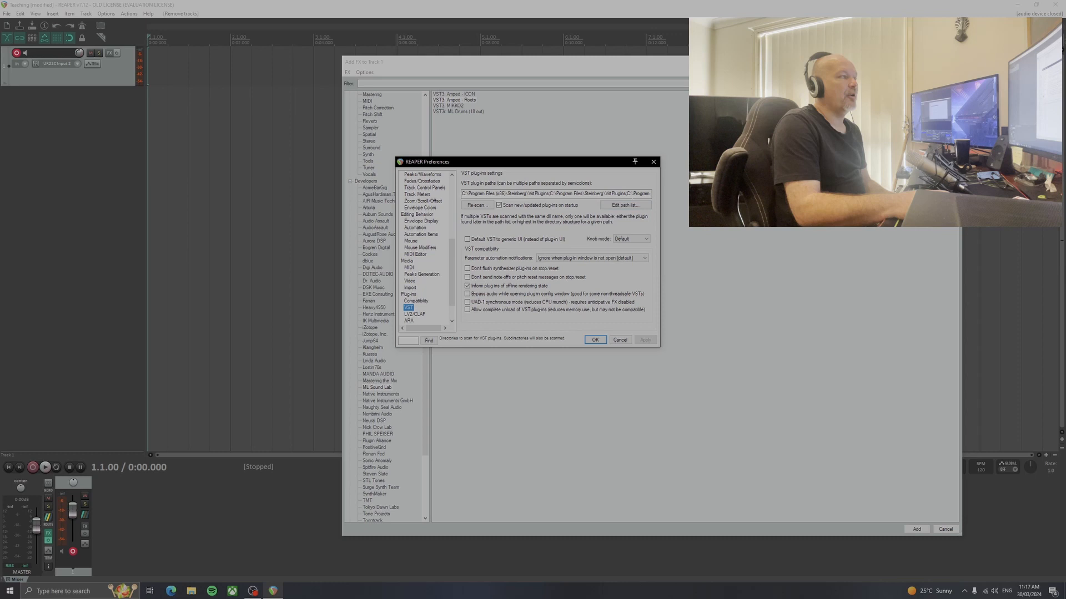
Start adding a folder to the VST plug-in path list and cancel the folder selection
left_click(624, 208)
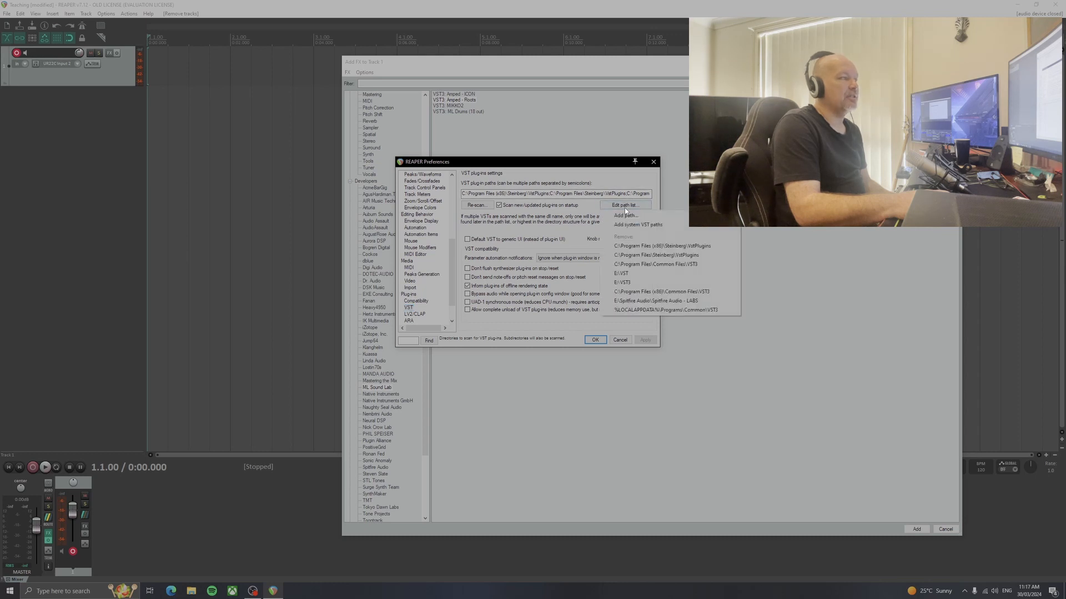
left_click(656, 217)
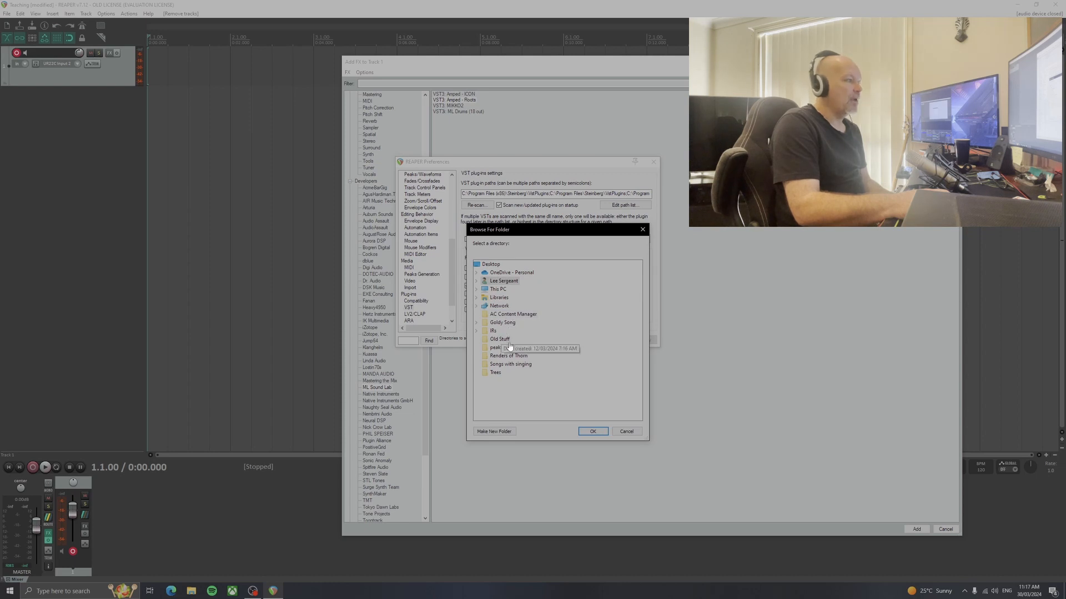
left_click(627, 432)
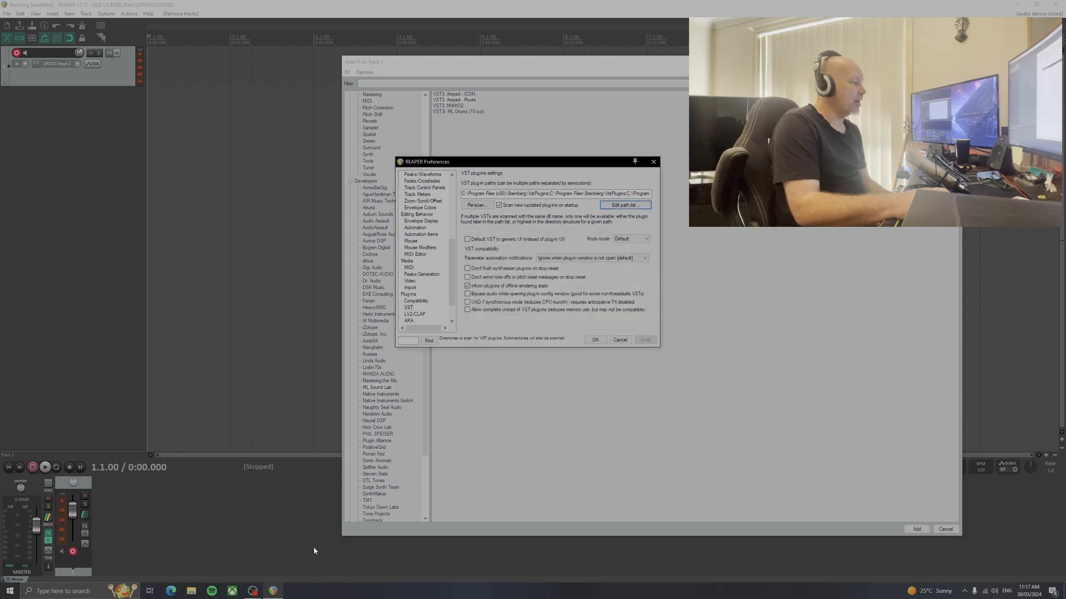
Inspect the VST3 folder under Program Files > Common Files in File Explorer, and close the window
left_click(191, 591)
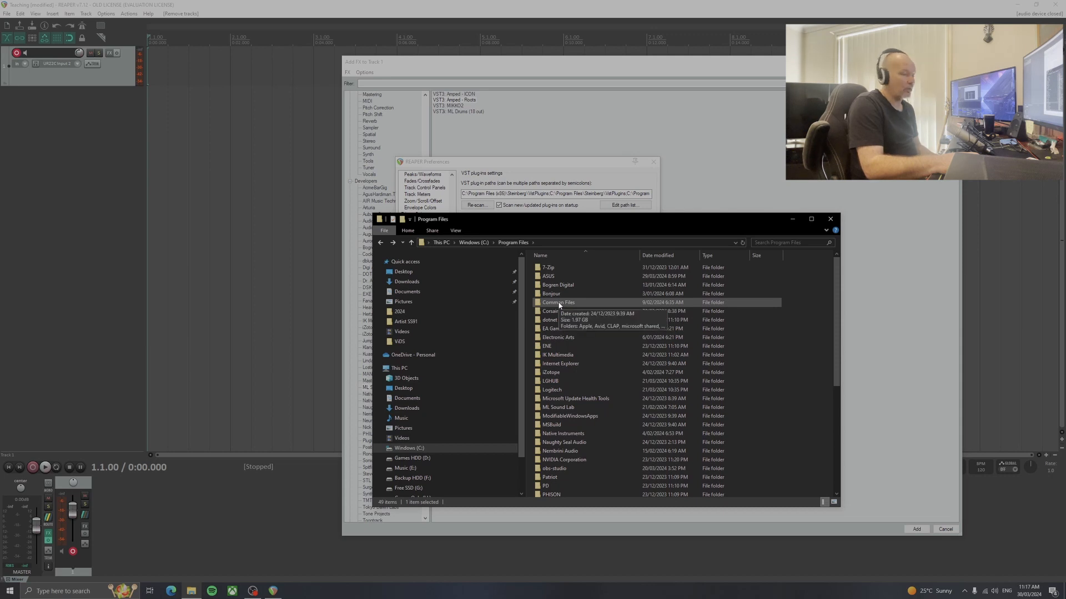
double_click(591, 303)
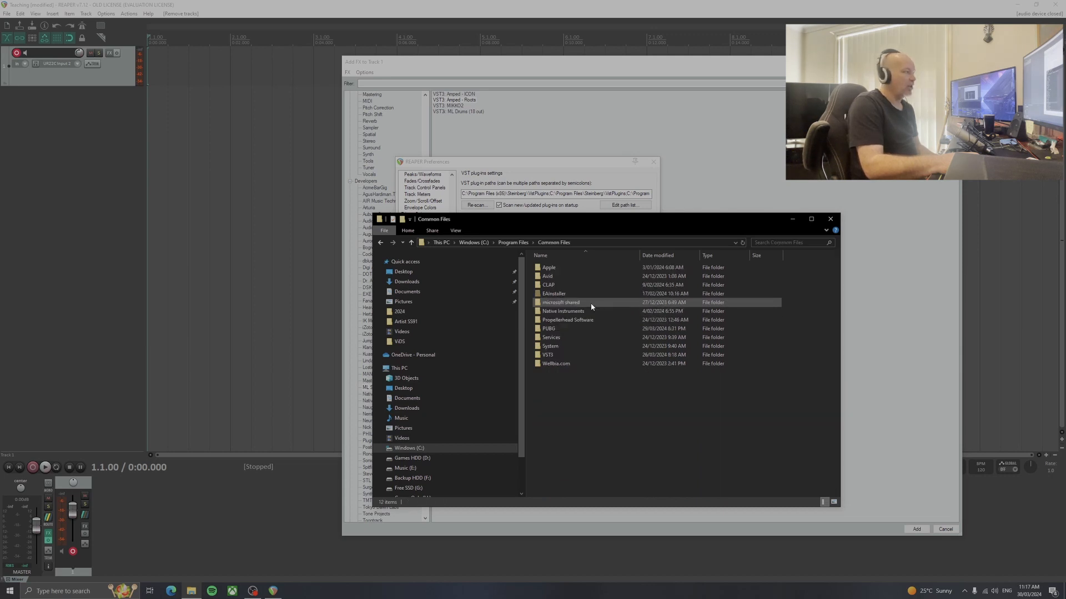
double_click(553, 357)
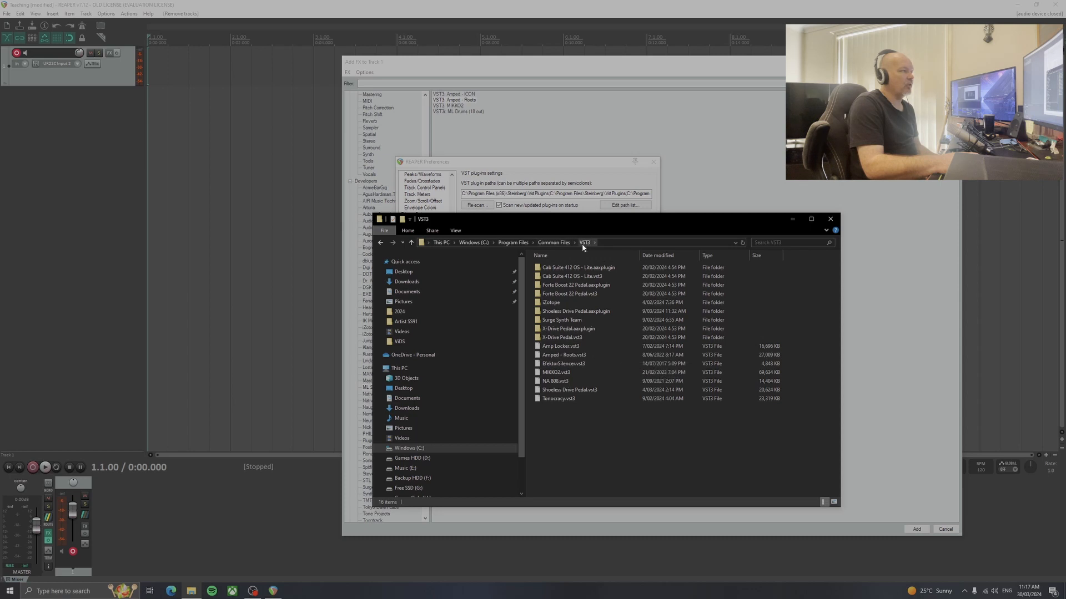
left_click(831, 218)
Try selecting Program Files > Common Files > VST3 as a new VST plug-in path, cancel it, and close the preferences and FX browser
left_click(628, 205)
left_click(641, 216)
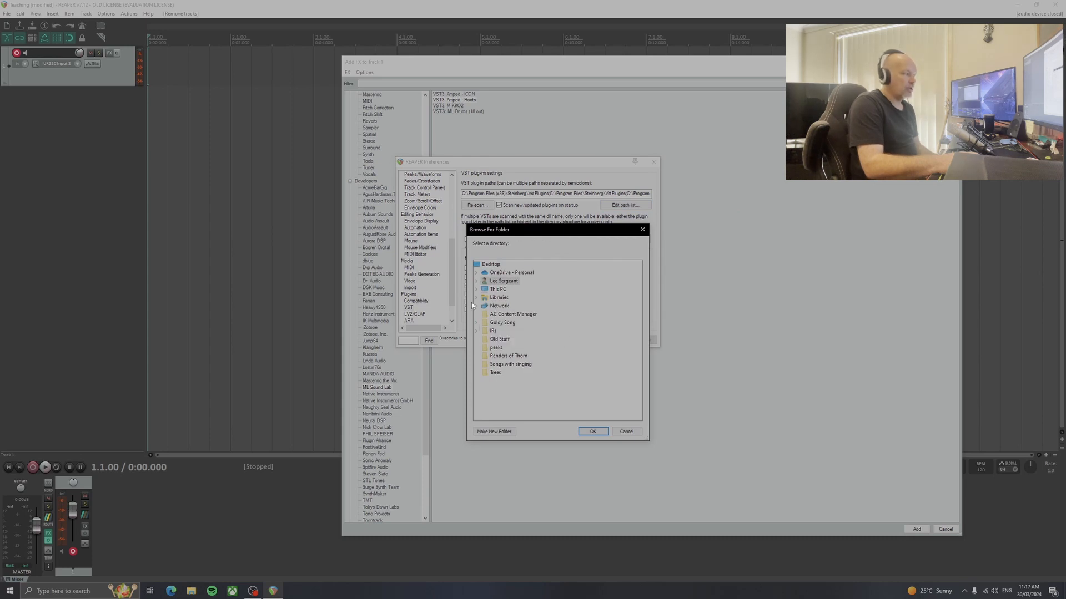
left_click(477, 290)
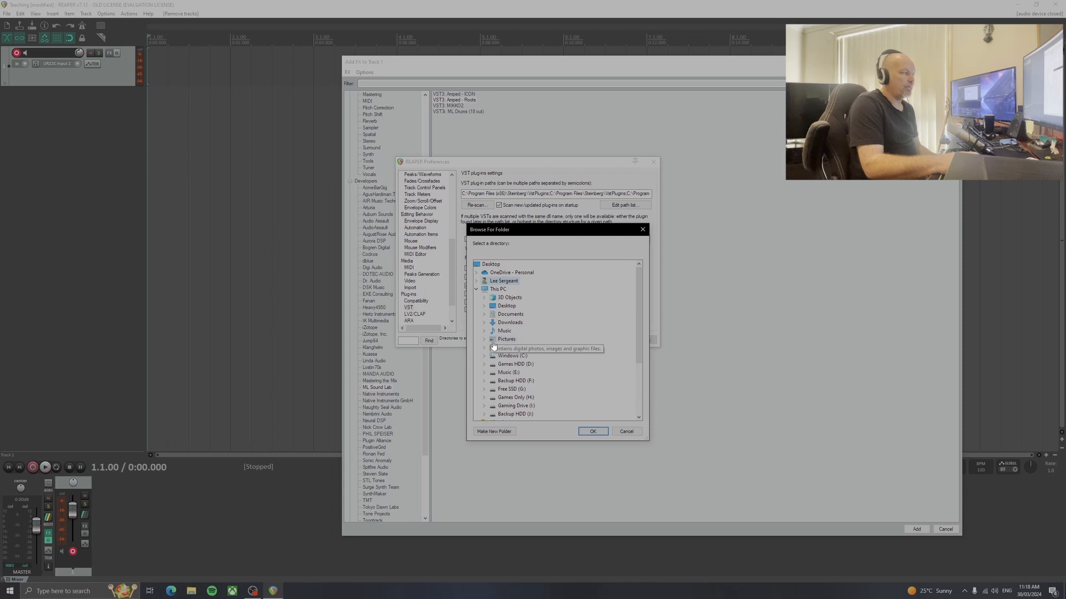
left_click(484, 356)
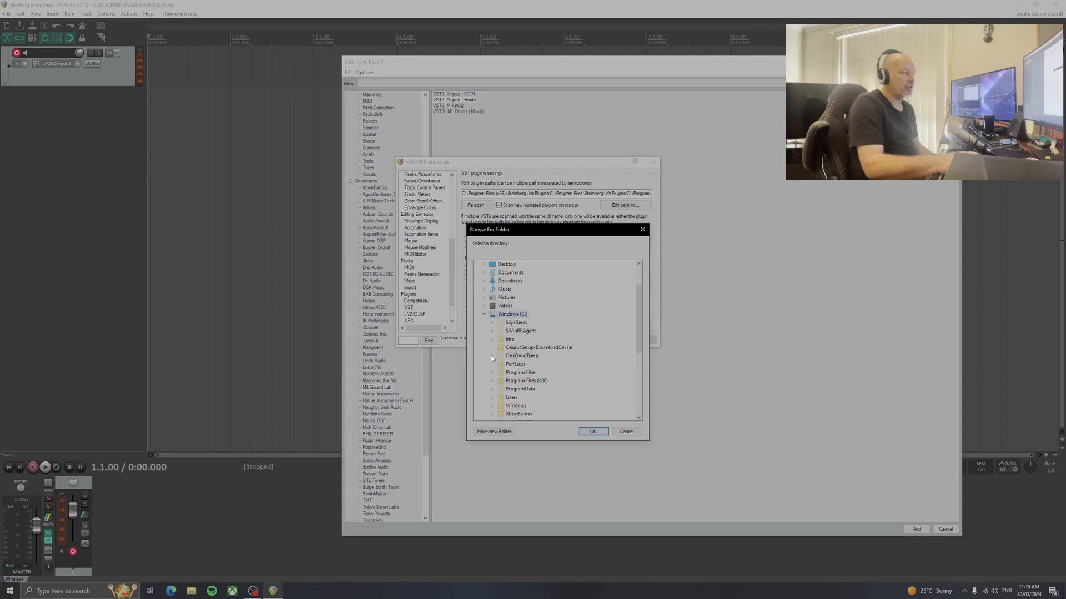
left_click(496, 324)
double_click(515, 309)
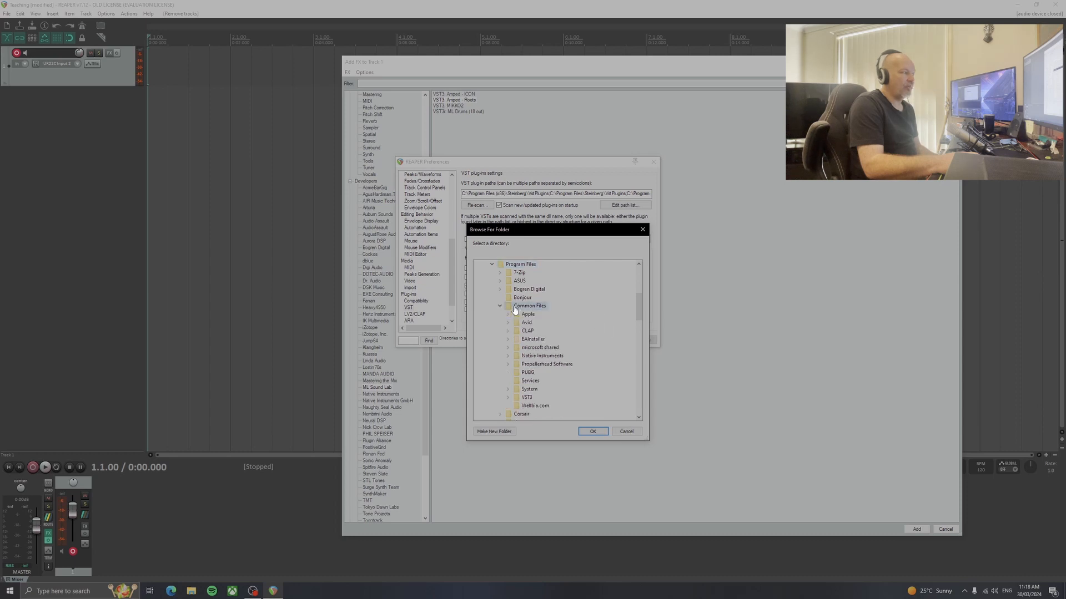
double_click(524, 397)
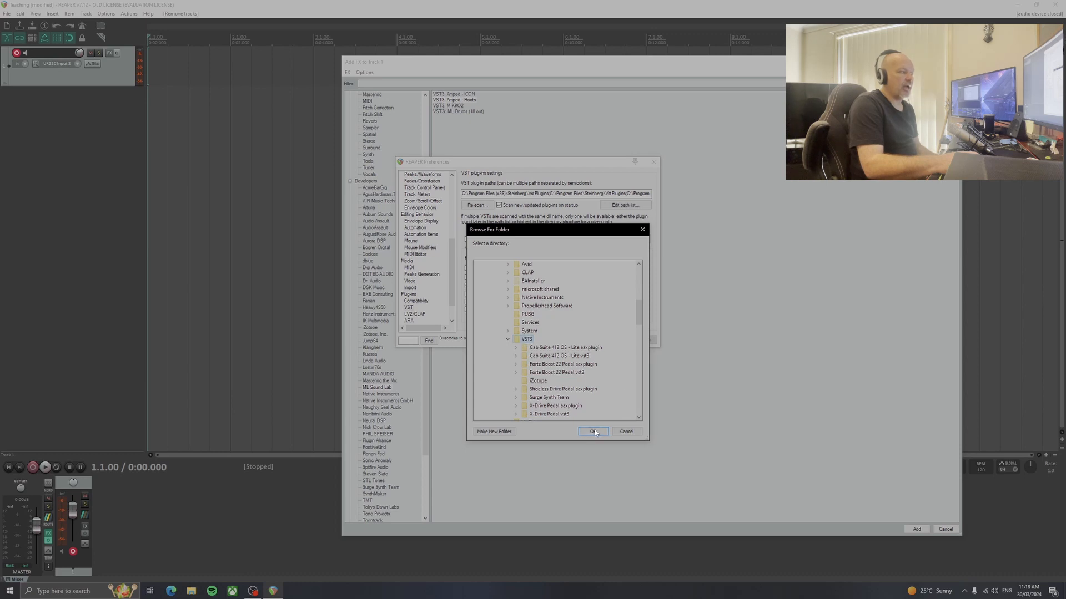
left_click(629, 433)
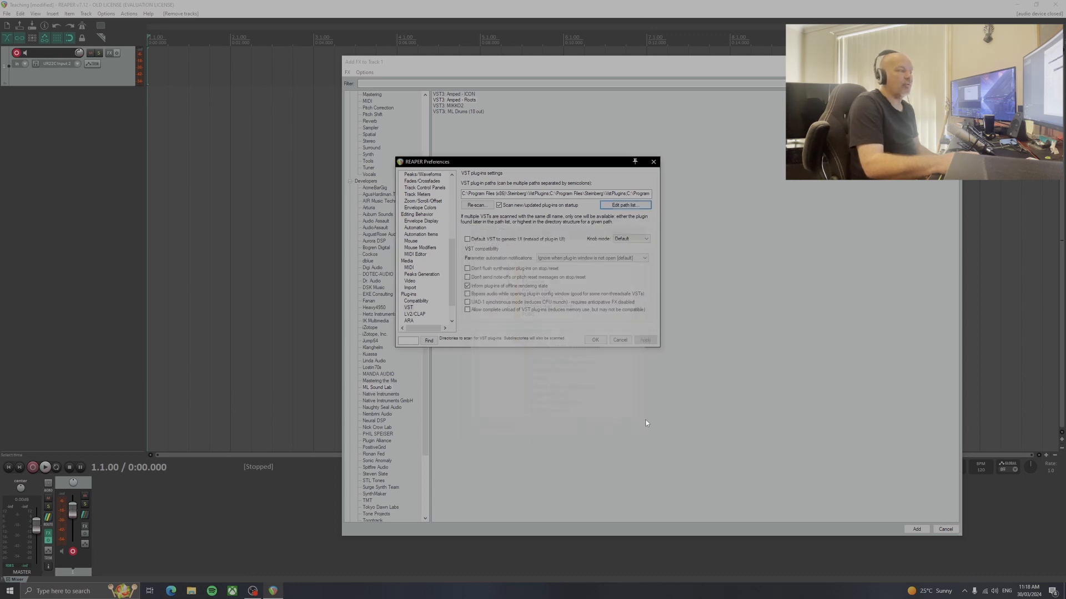
left_click(654, 162)
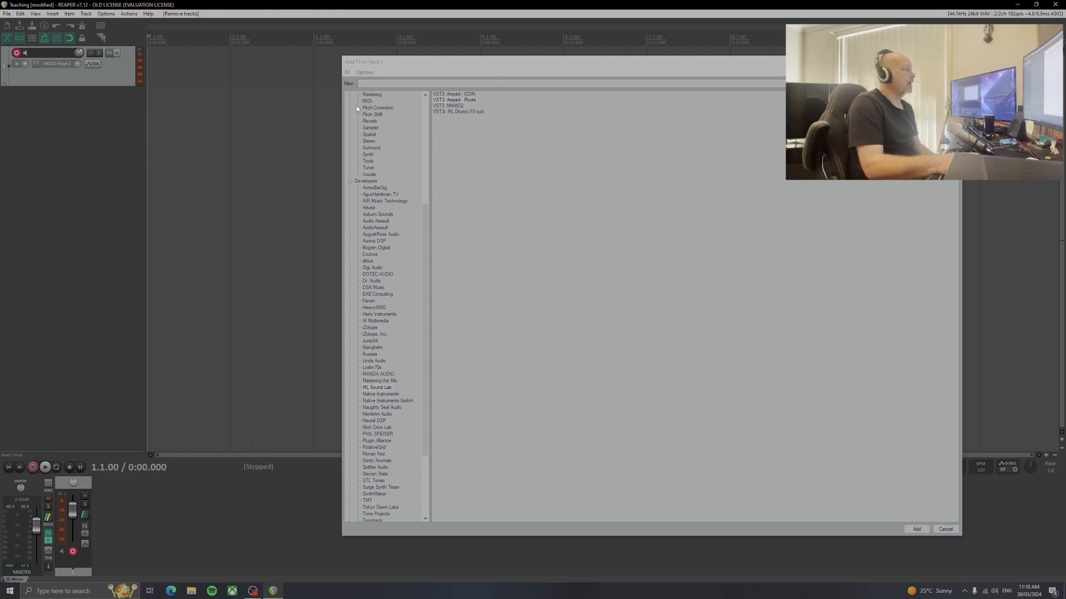
key("Escape")
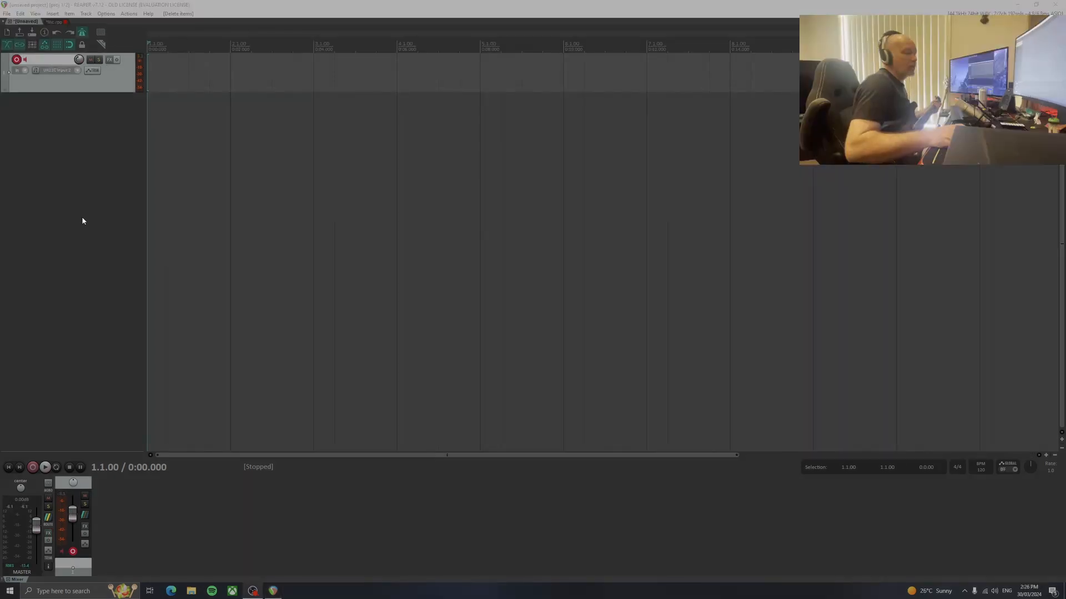
Add the Amped - Roots VST3 plugin from the ML Sound Lab developer list to track 1
left_click(109, 63)
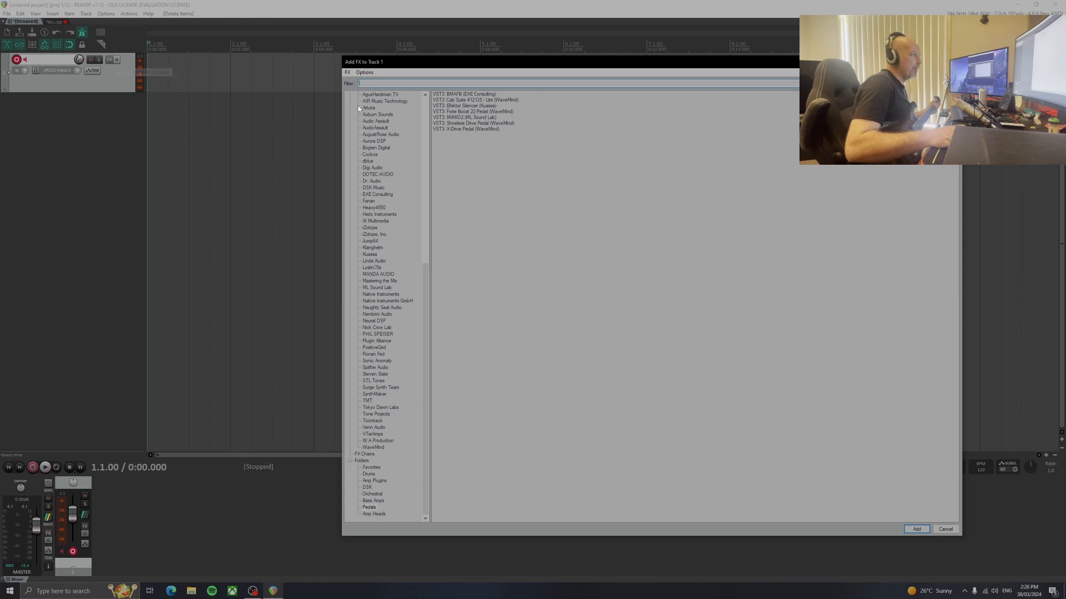
left_click(375, 481)
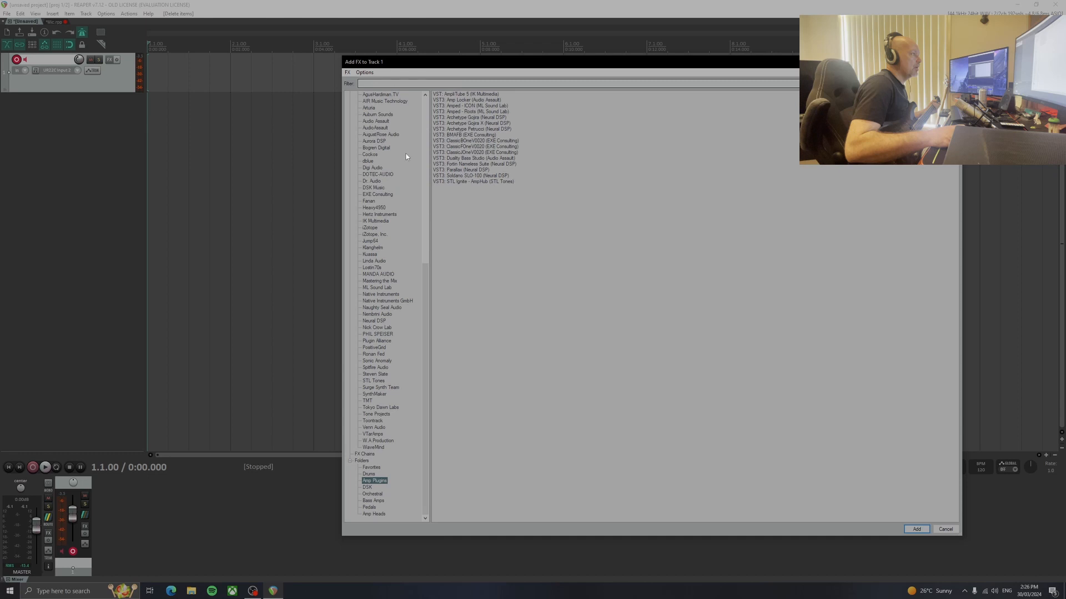
scroll(382, 251, "up", 12)
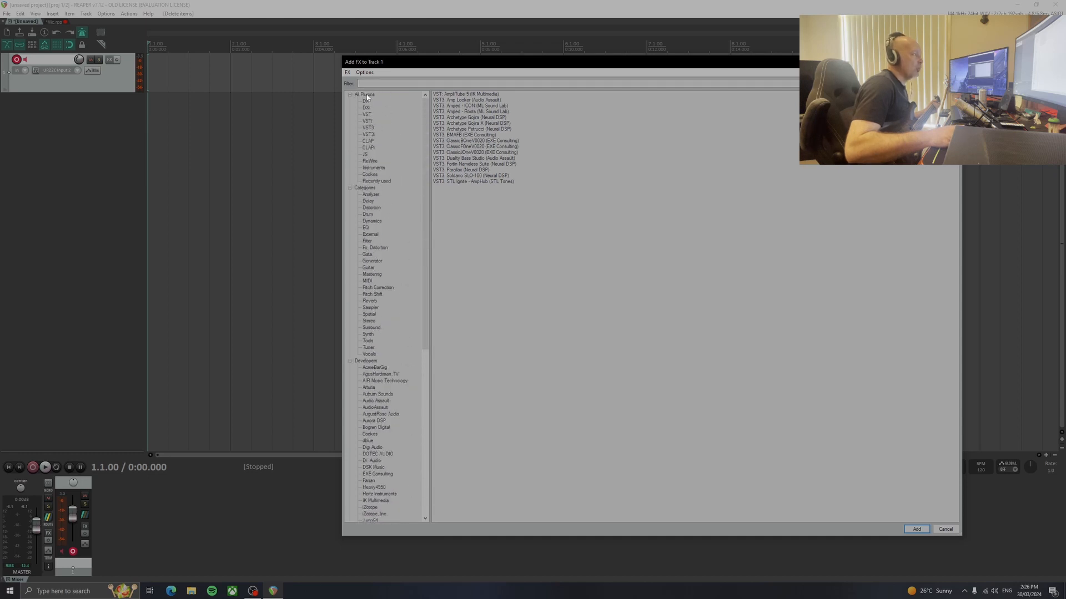
scroll(370, 114, "down", 10)
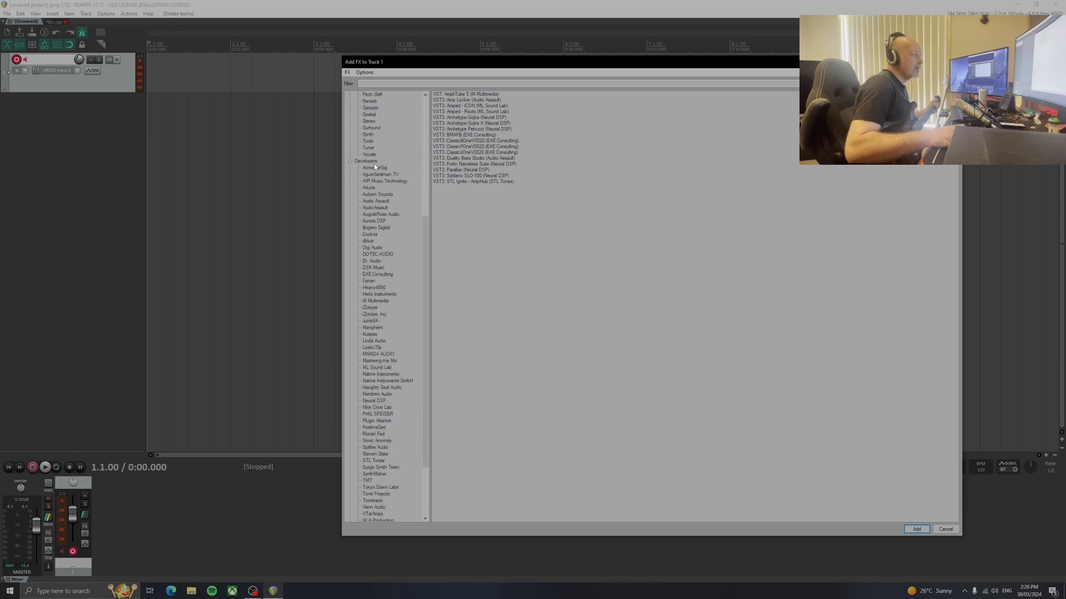
left_click(376, 368)
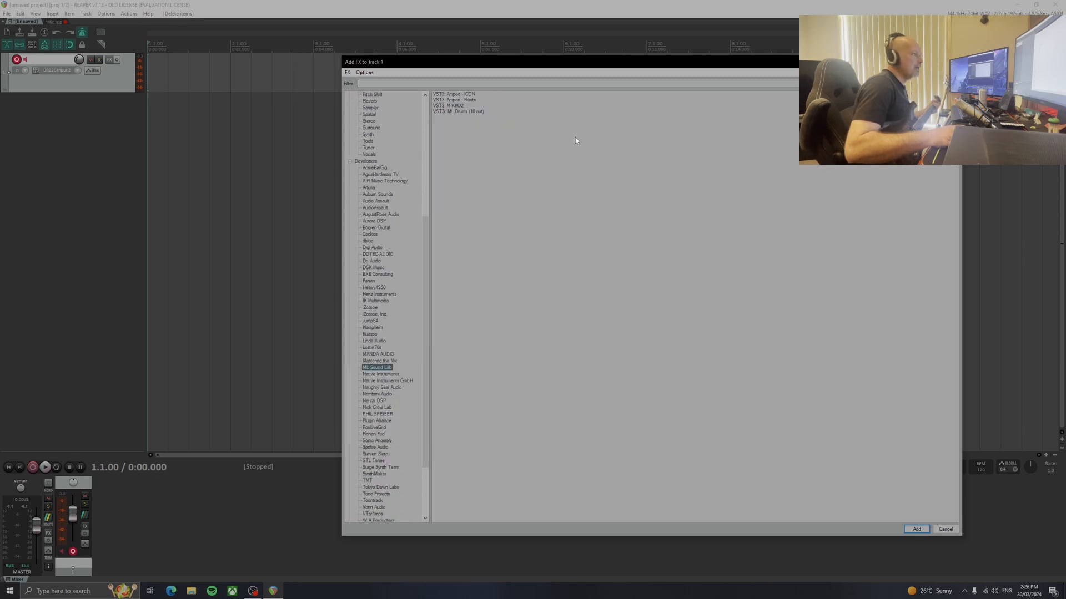
double_click(459, 101)
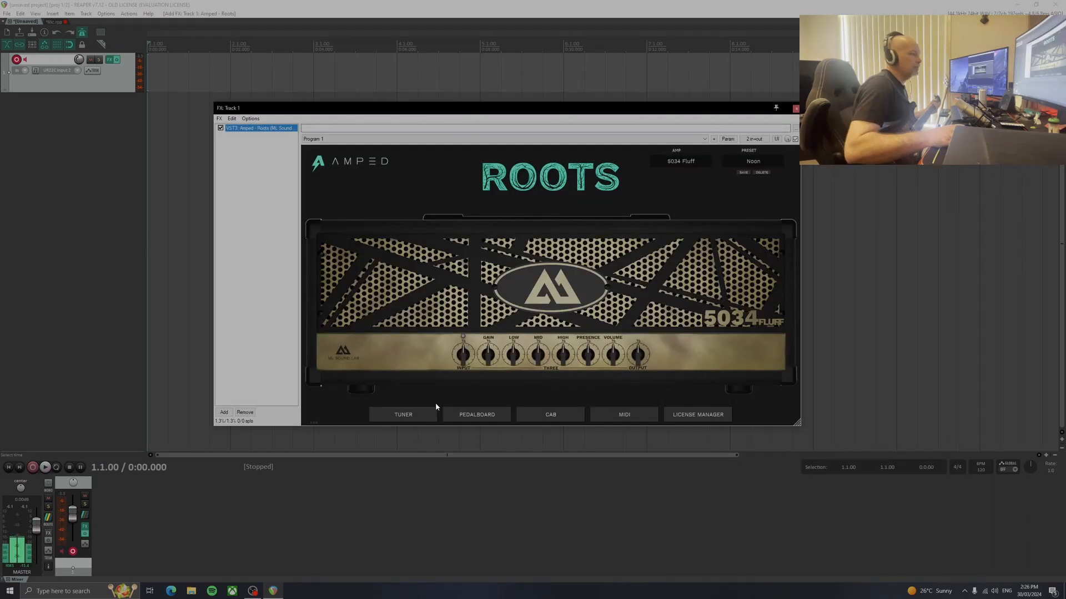
Switch on the noise gate pedal in the Roots pedalboard, and bypass and re-enable track 1's effects
left_click(477, 415)
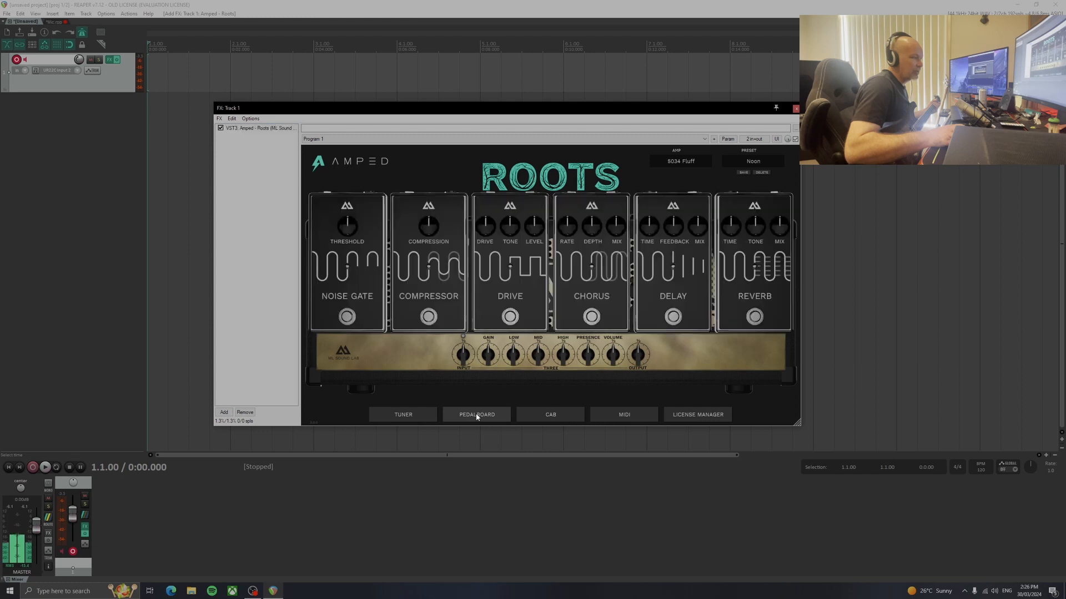
left_click(346, 316)
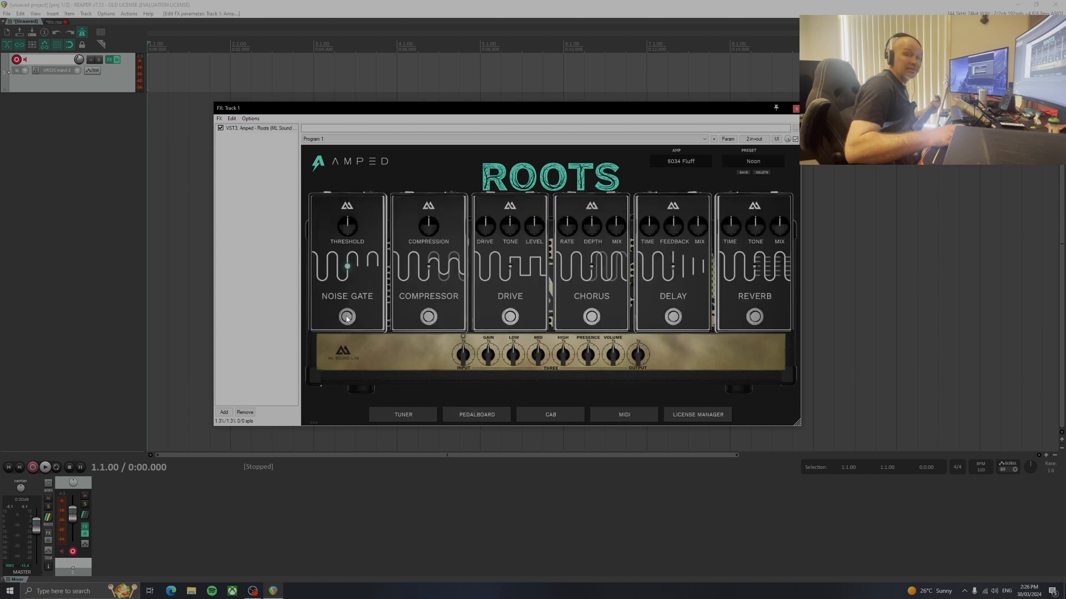
left_click_drag(669, 107, 712, 93)
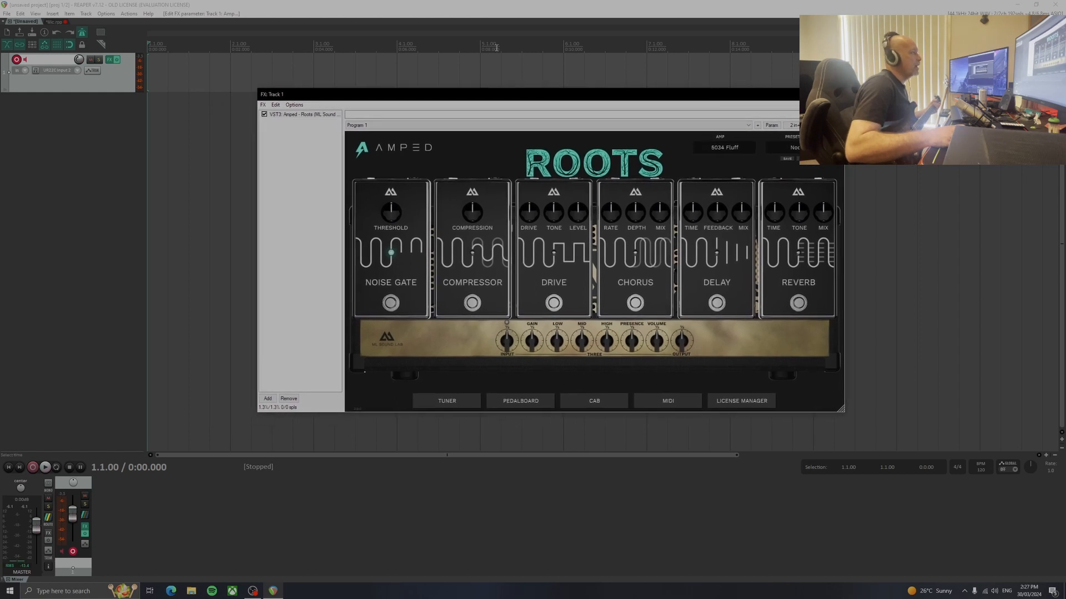
left_click(118, 60)
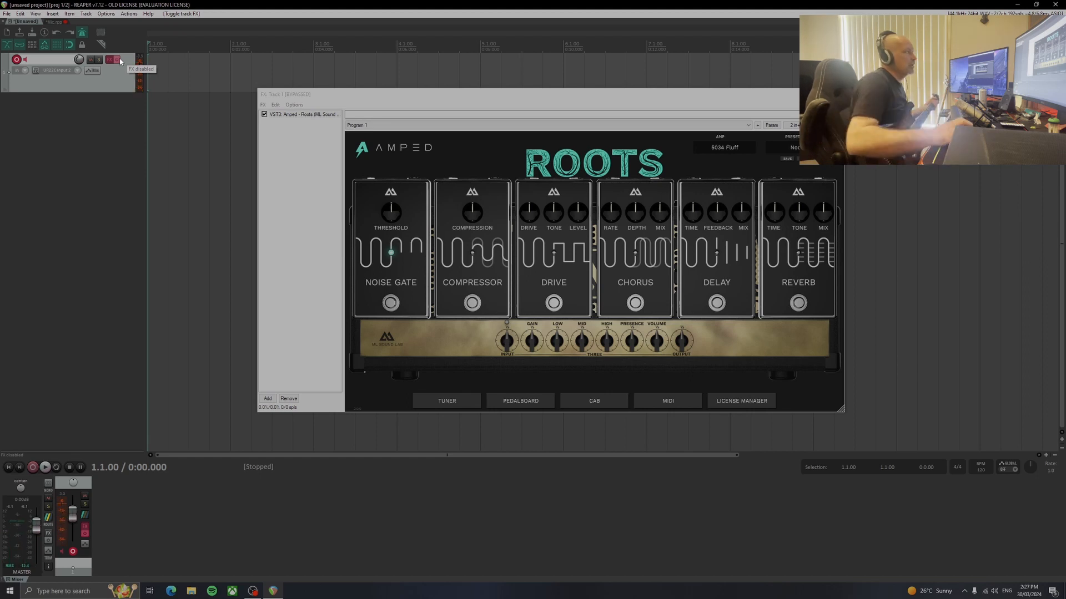
left_click(119, 60)
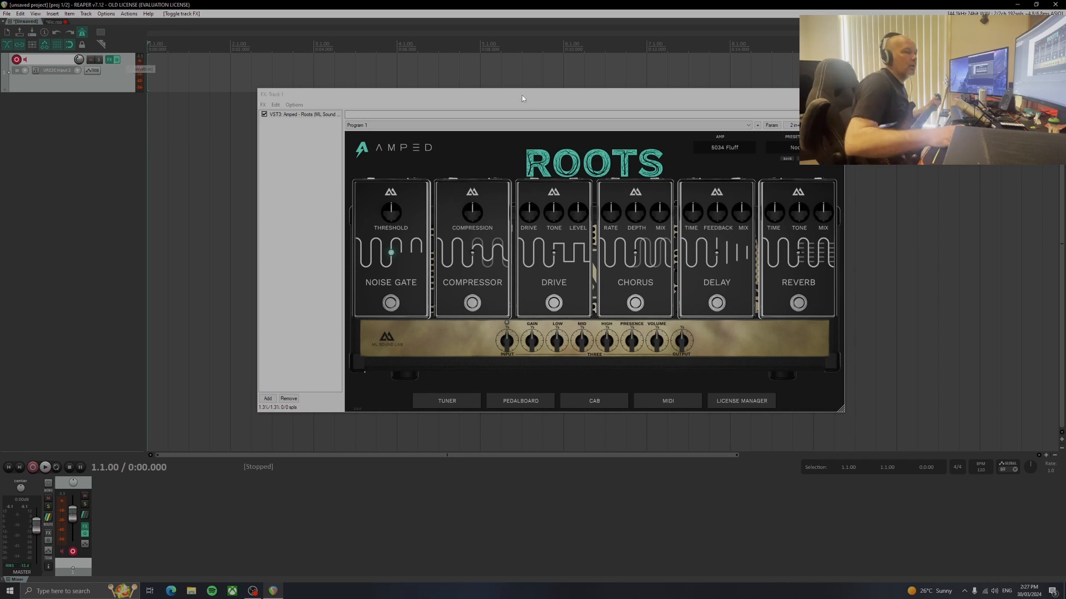
Close the pedalboard view and load the Modern High Gain preset in Roots
left_click(590, 401)
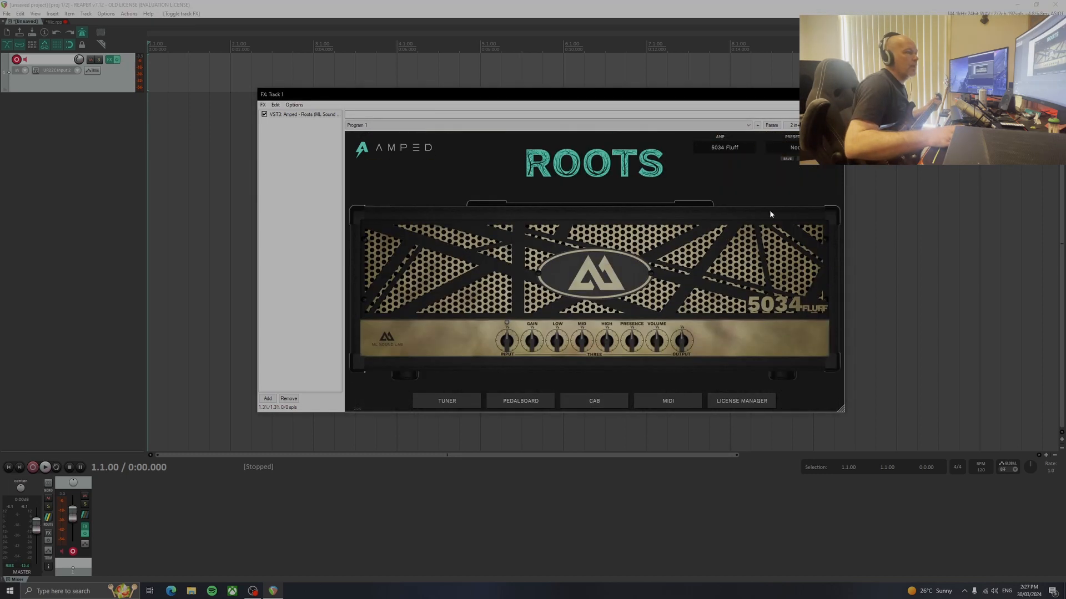
left_click(796, 148)
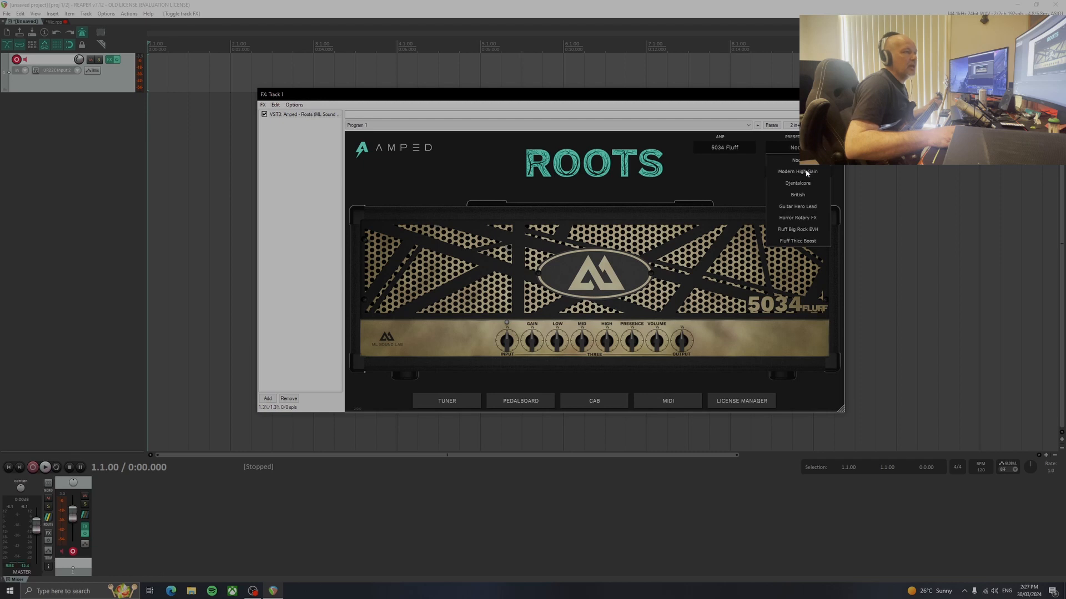
left_click(799, 172)
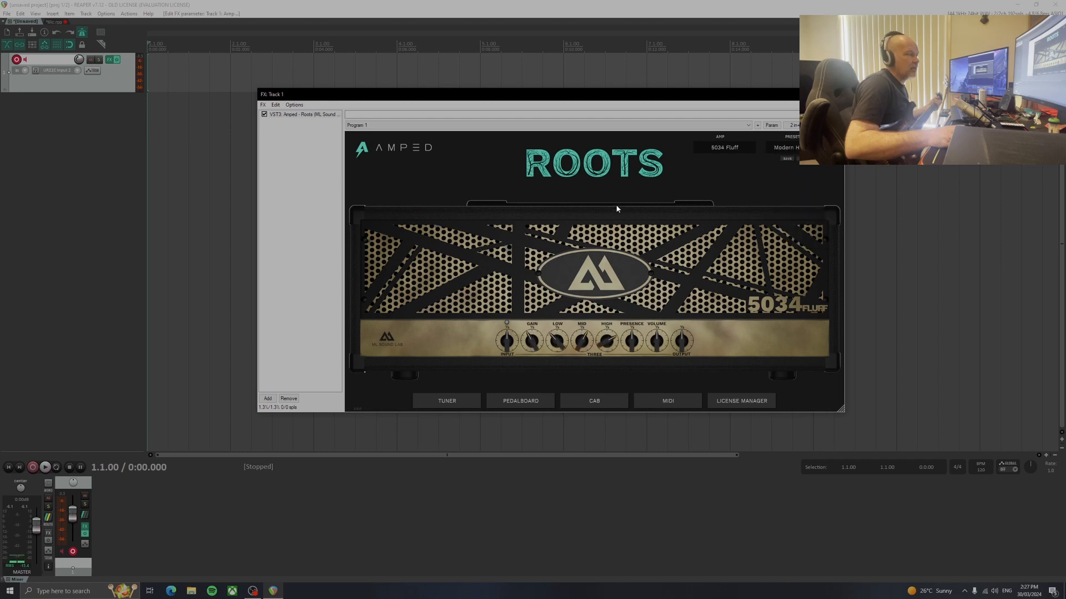
Adjust the pedalboard's drive pedal to low drive with raised tone and level, set the noise gate threshold to about noon, and return to the amp view
left_click(517, 402)
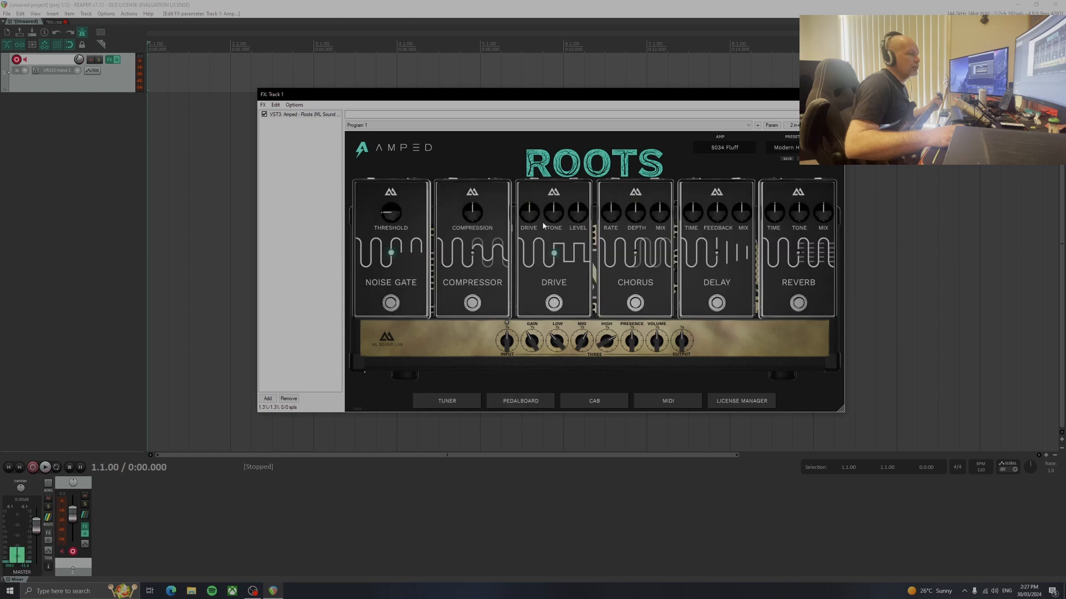
left_click(581, 220)
left_click_drag(393, 193, 393, 198)
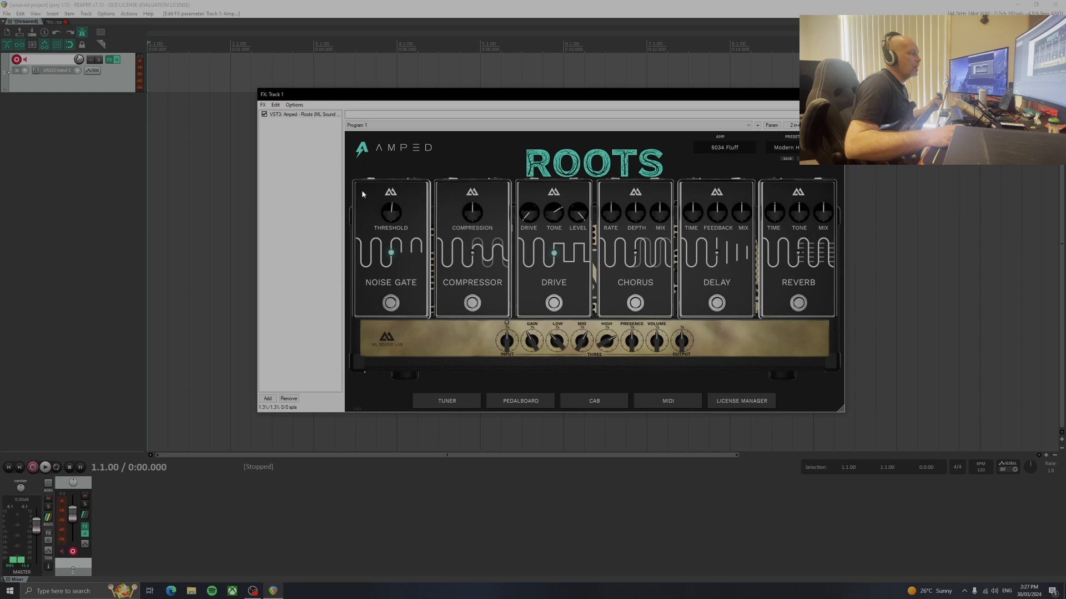
left_click(540, 401)
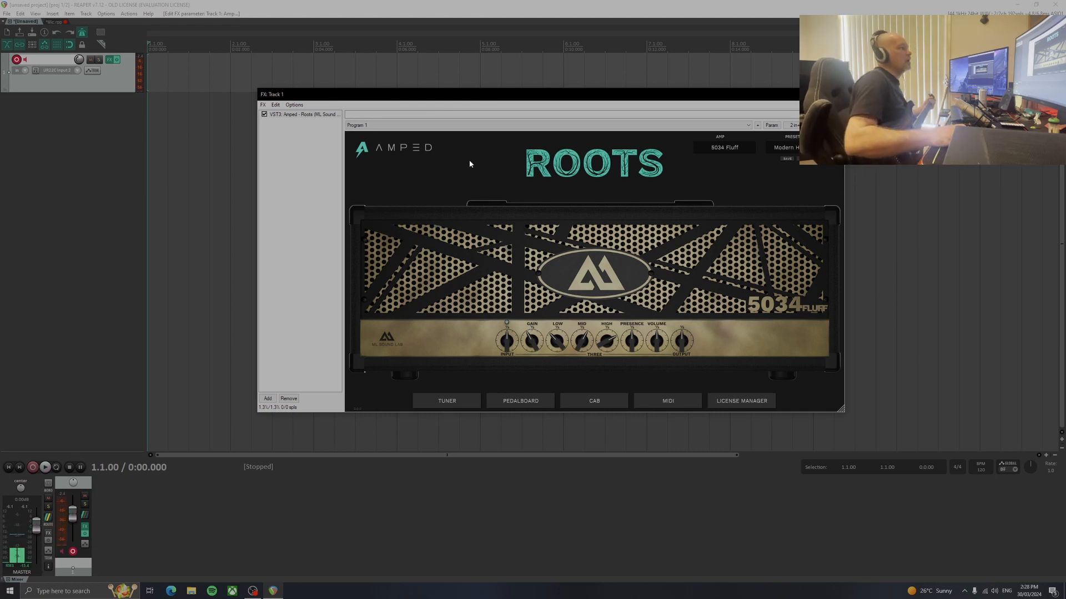
Move the Roots window away from the track controls and cycle track 1's record monitoring through its modes
left_click_drag(566, 98, 773, 170)
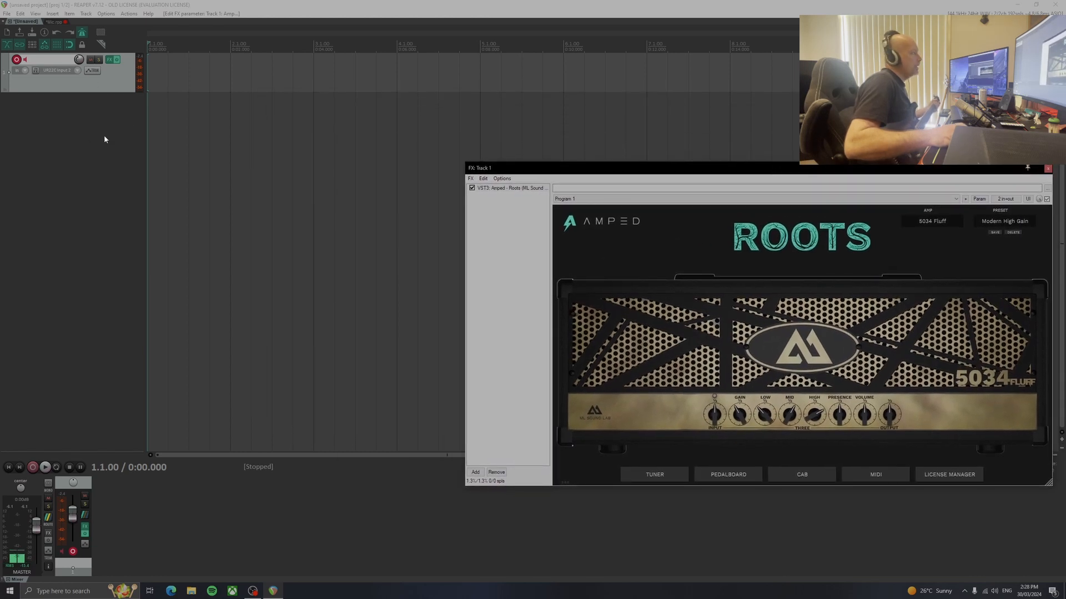
left_click(26, 62)
left_click(27, 62)
left_click(27, 62)
left_click(26, 61)
left_click(26, 61)
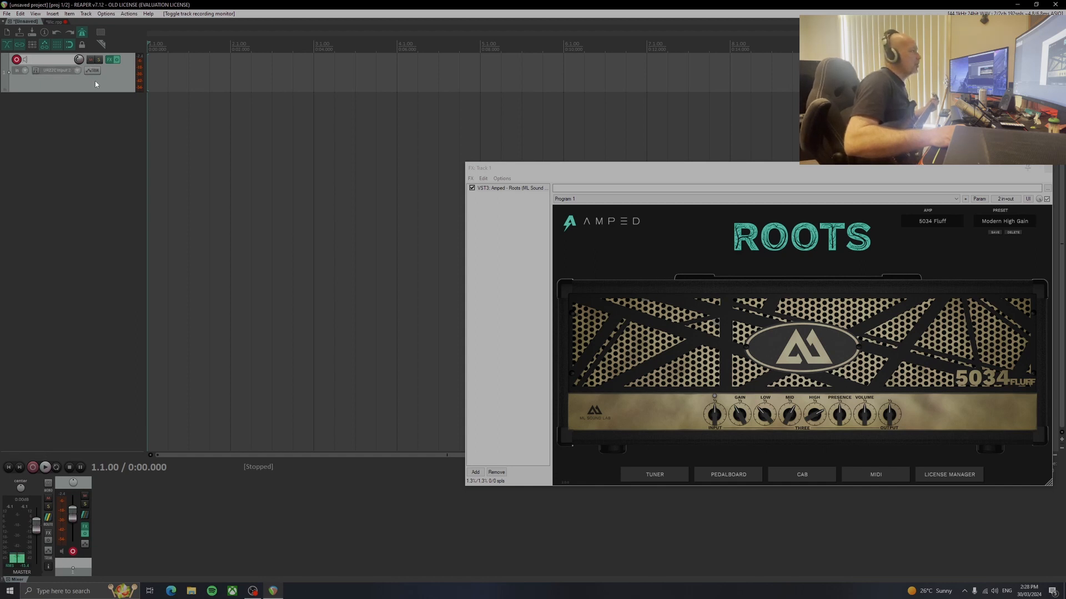
left_click_drag(93, 81, 117, 51)
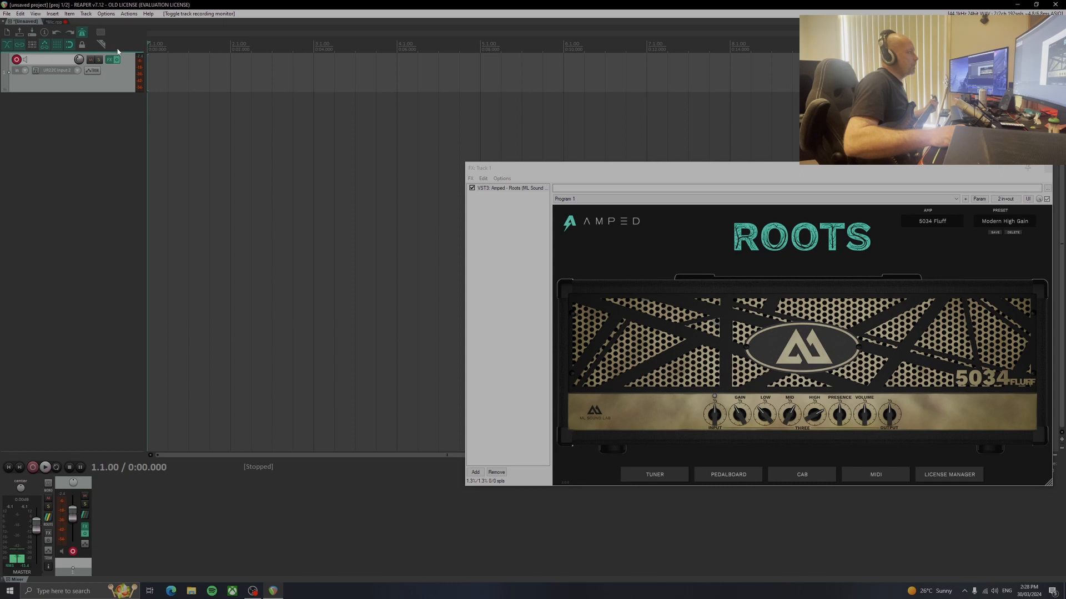
Toggle the metronome off and on, open its settings, and lower the metronome volume to about -2.8 dB
left_click(83, 35)
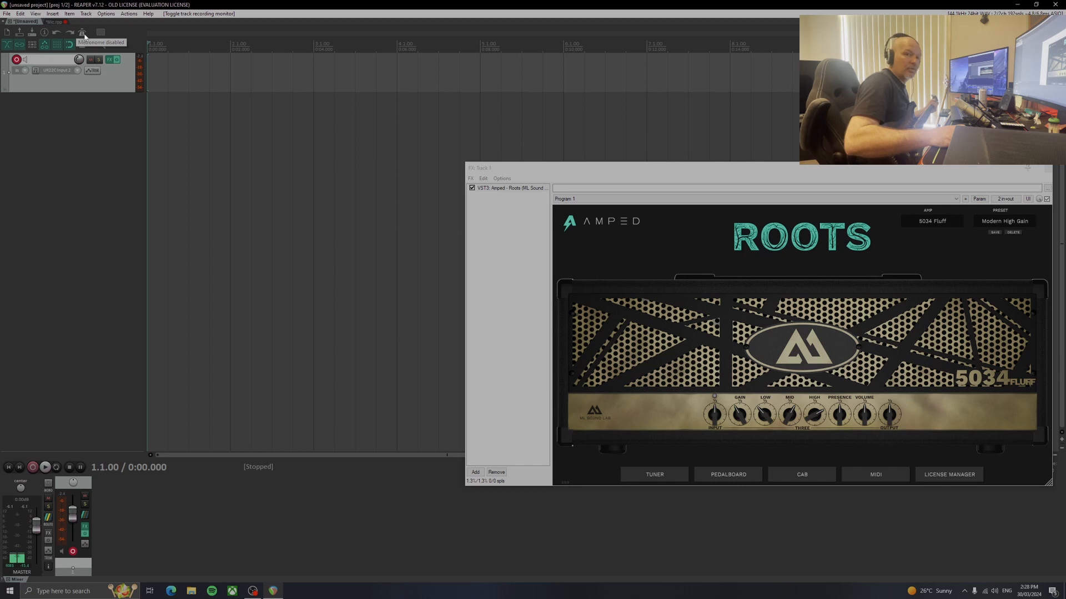
left_click(84, 36)
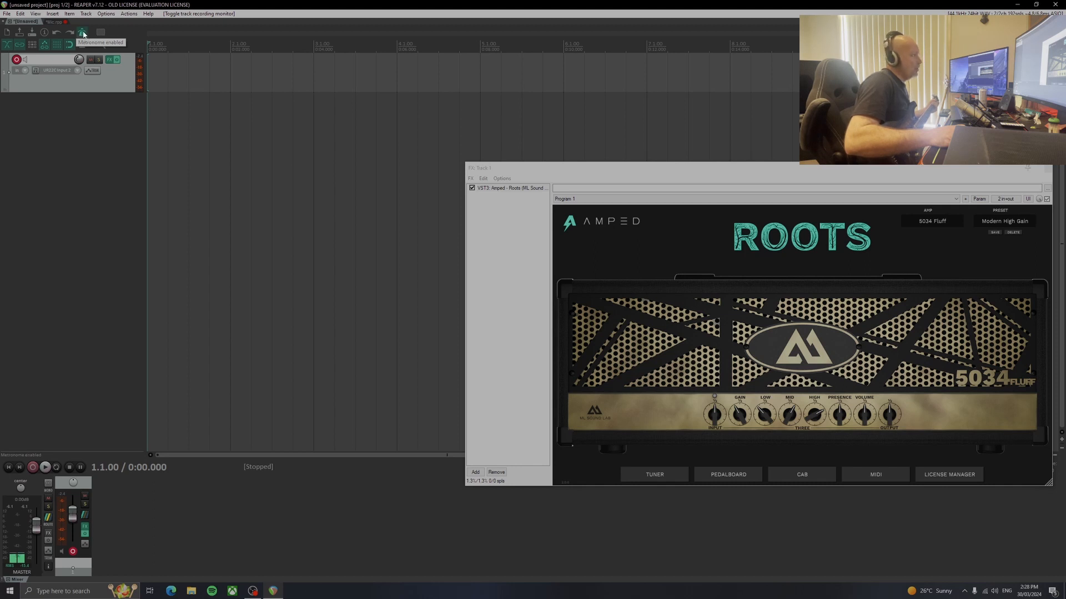
right_click(82, 36)
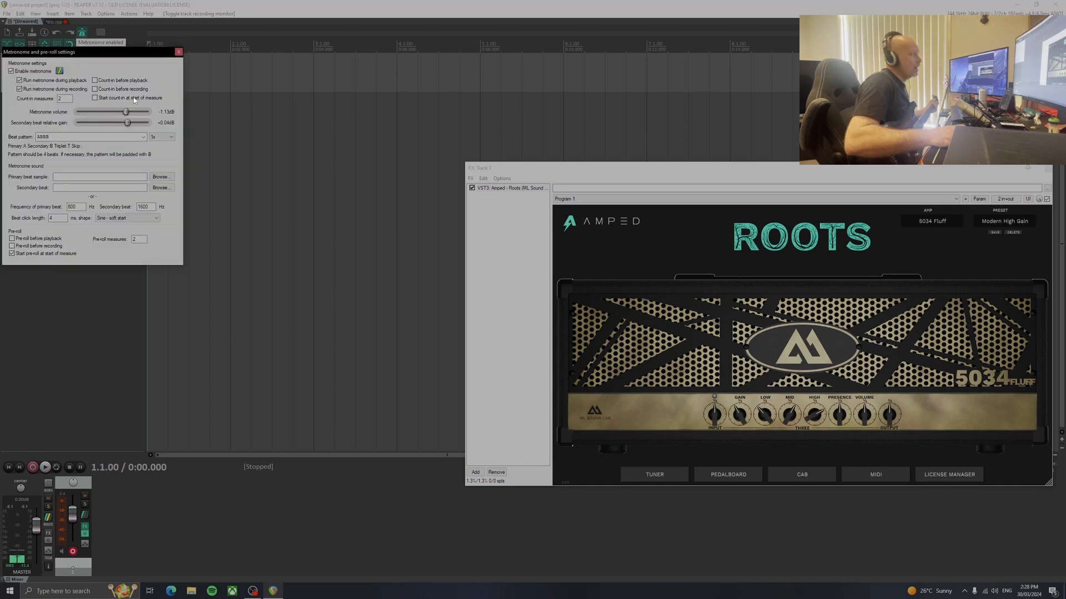
left_click_drag(127, 113, 125, 111)
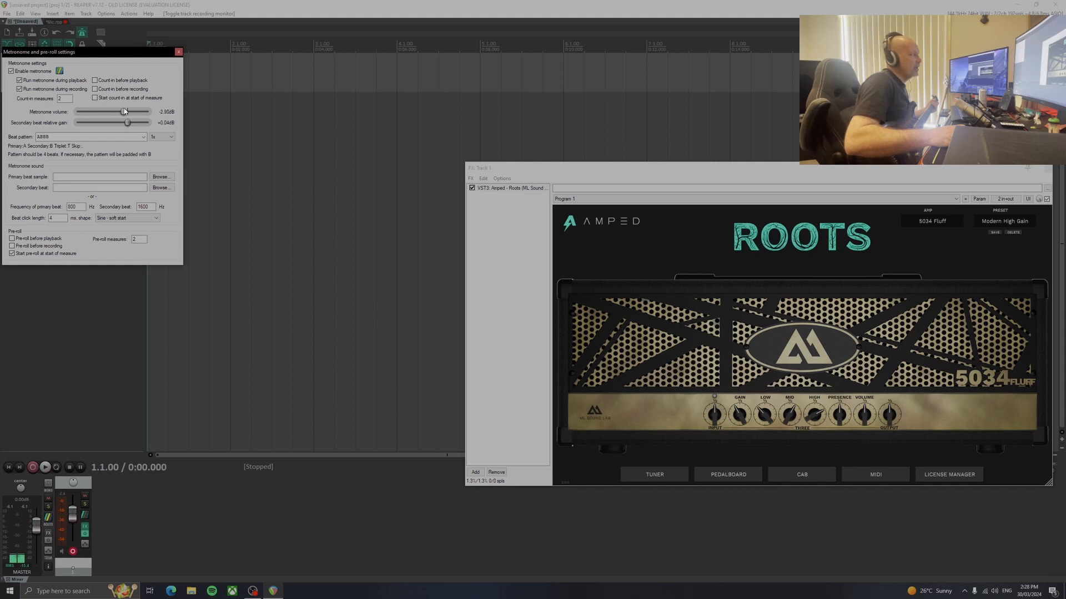
Close the metronome and pre-roll settings
double_click(125, 113)
left_click(178, 52)
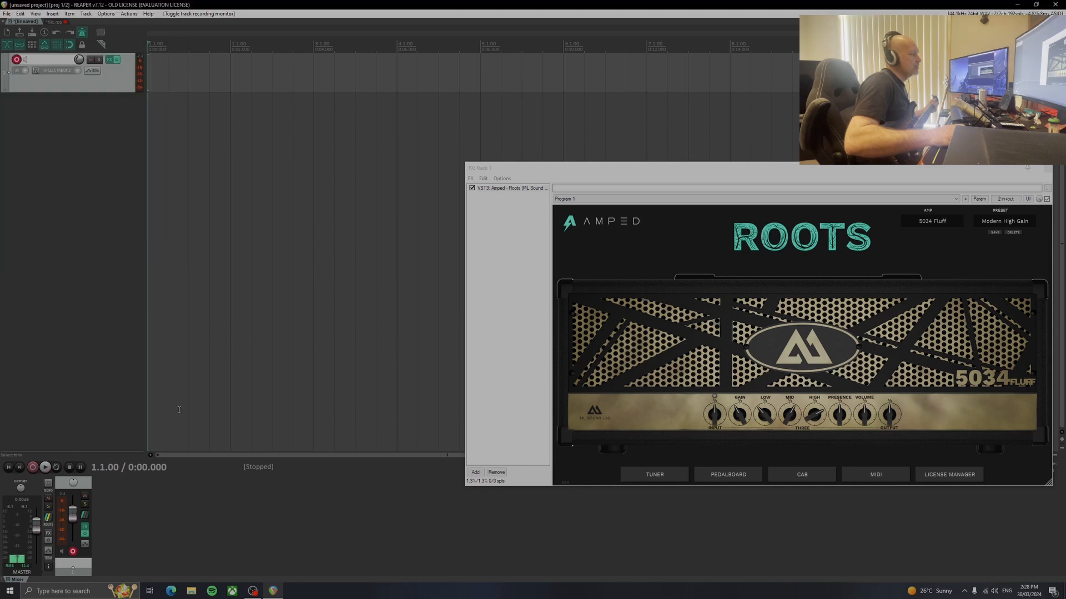
Record a short test take on track 1, delete it, and play the empty project briefly to hear the metronome
left_click(33, 467)
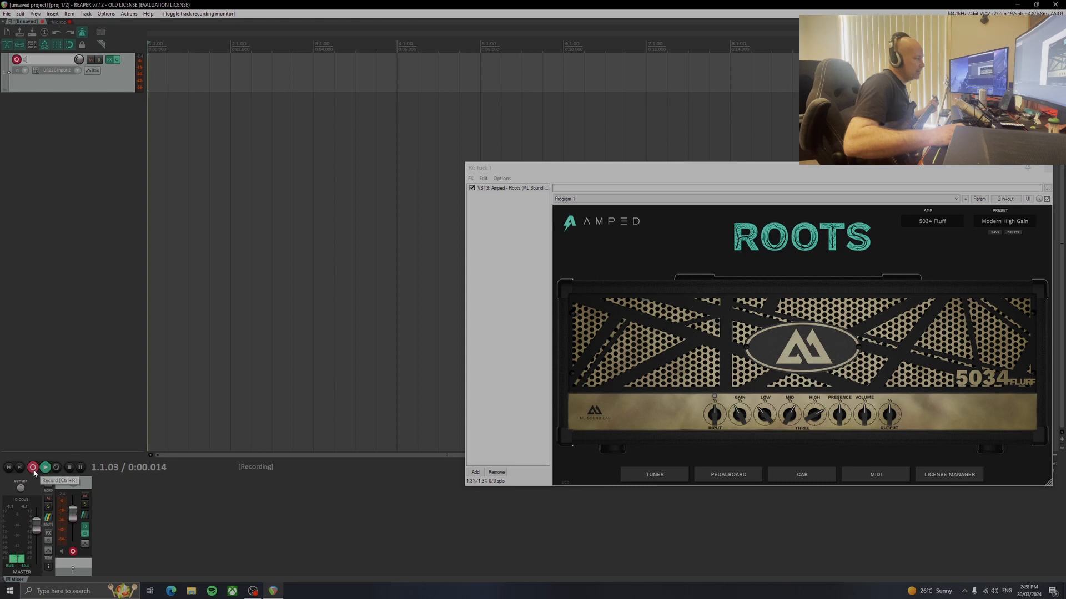
left_click(69, 467)
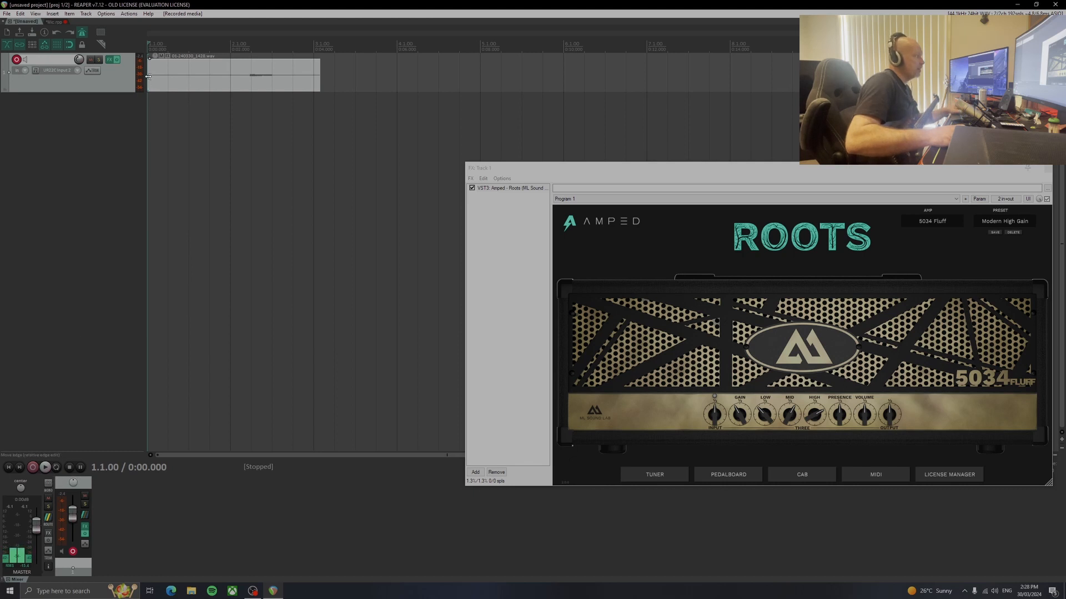
key("Delete")
left_click(46, 468)
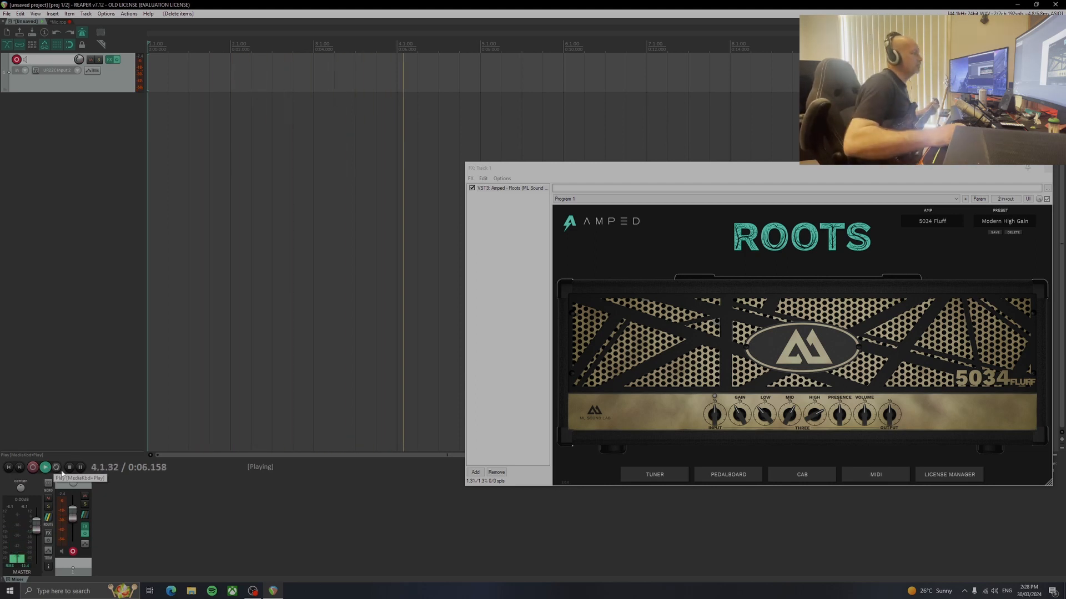
left_click(69, 467)
Move the Roots window clear of the tempo control and set the project tempo to 180 BPM
left_click_drag(768, 169, 517, 119)
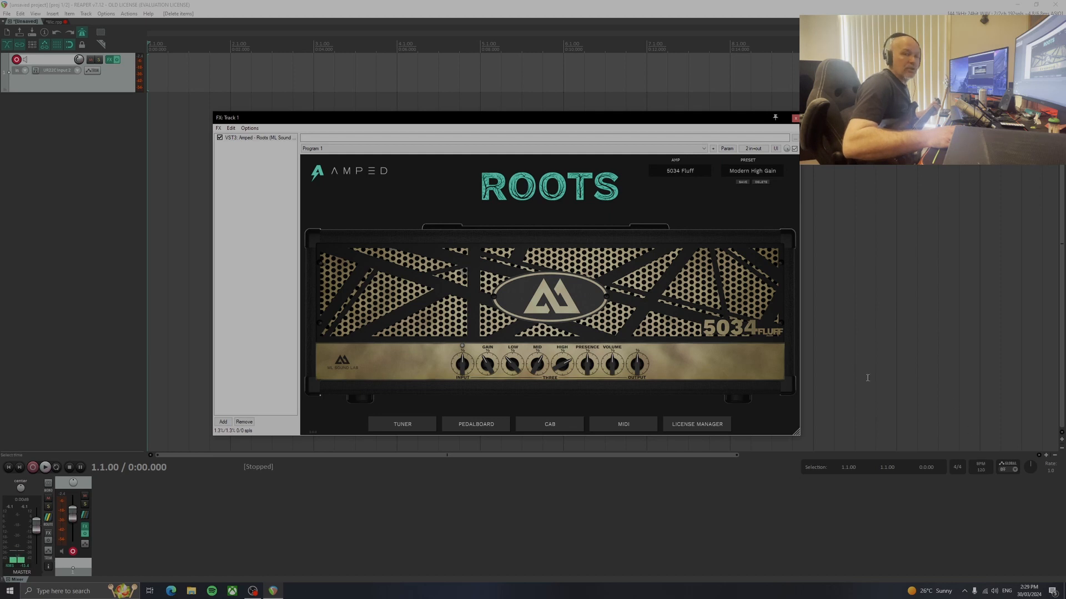
left_click(981, 471)
double_click(980, 470)
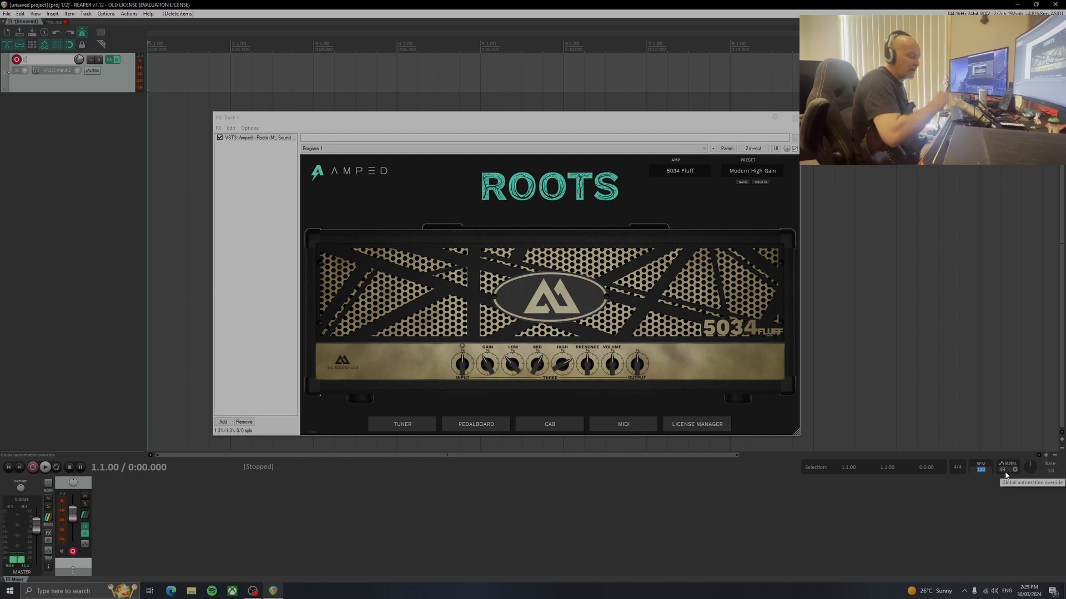
key("Return")
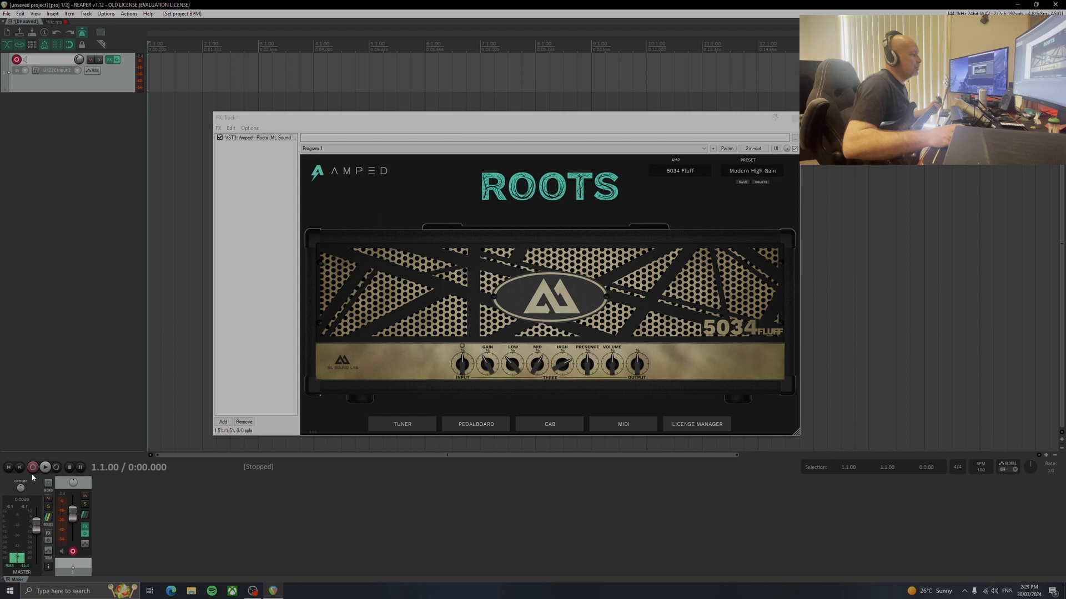
Start playback to hear the metronome and change the project tempo to 120 BPM, then 50 BPM
left_click(48, 470)
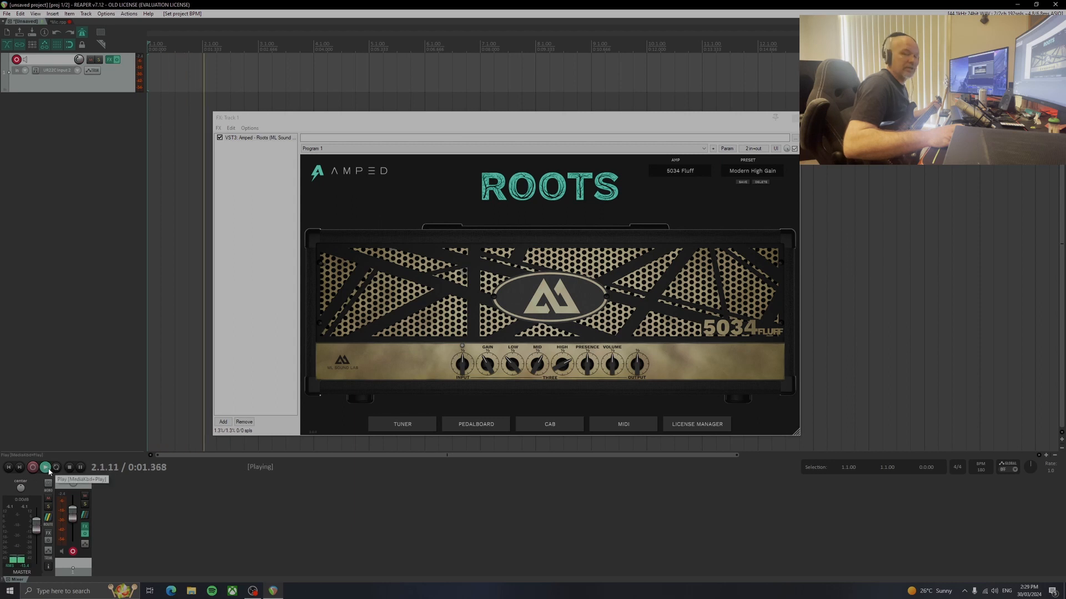
left_click(981, 471)
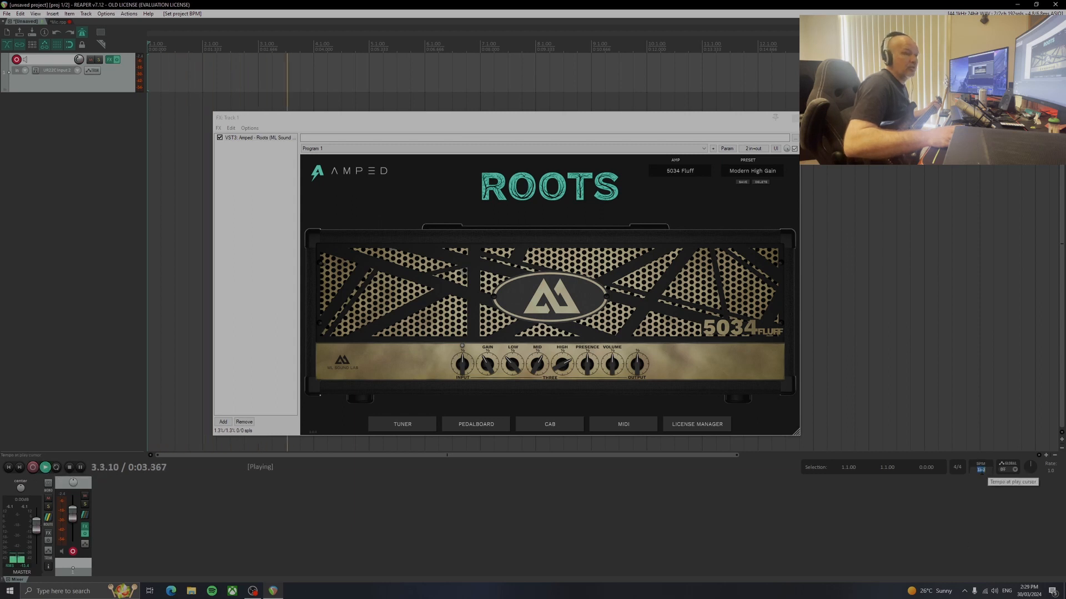
type("110")
key("Return")
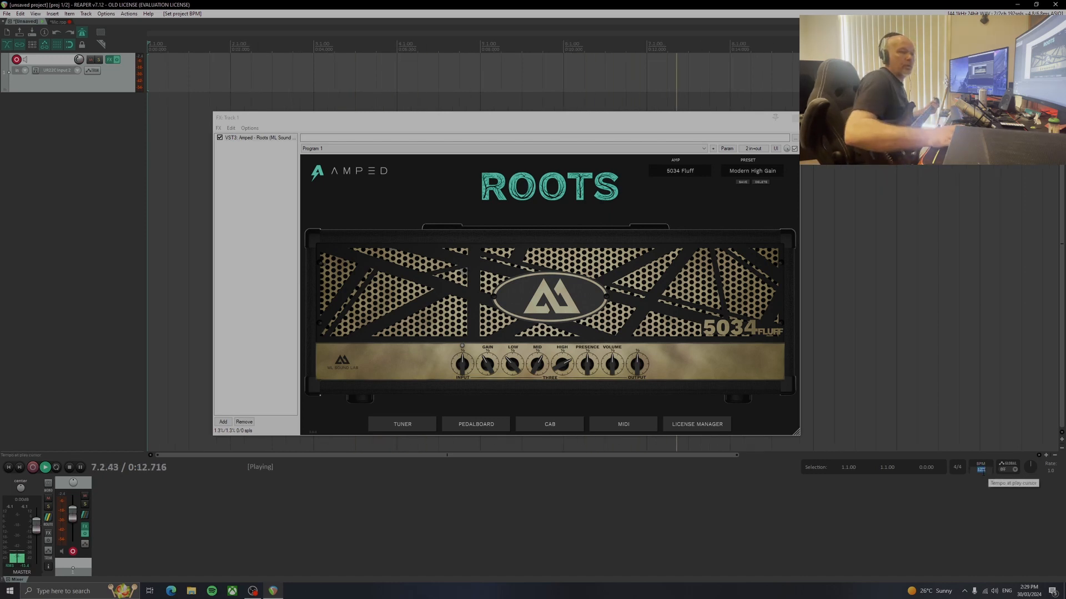
left_click(980, 471)
type("50")
key("Return")
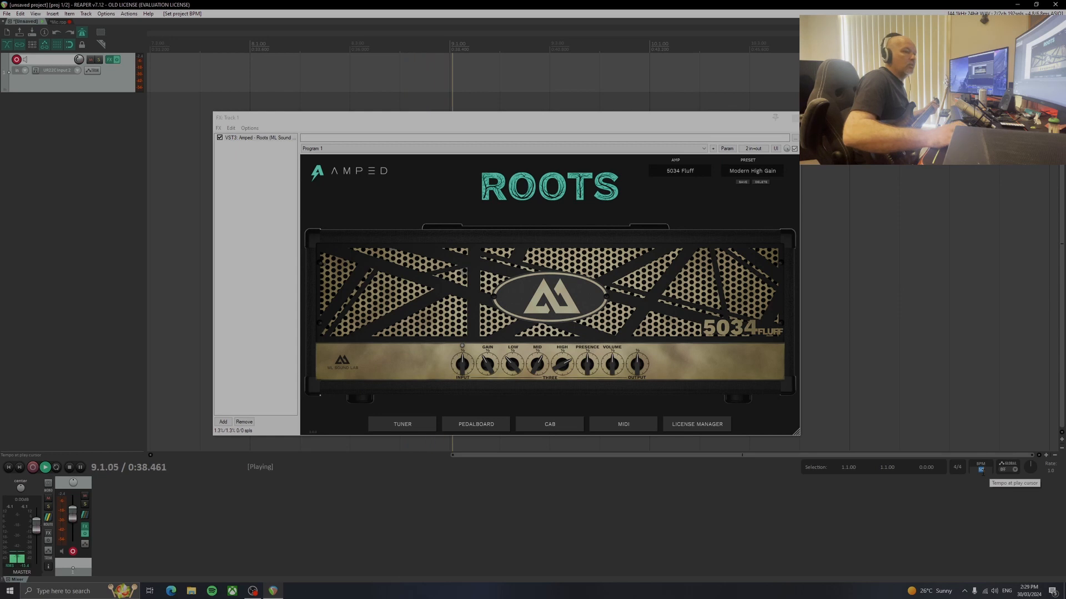
Set the project tempo to 150 BPM, stop playback and return the view to the project start
left_click(981, 471)
type("150")
key("Return")
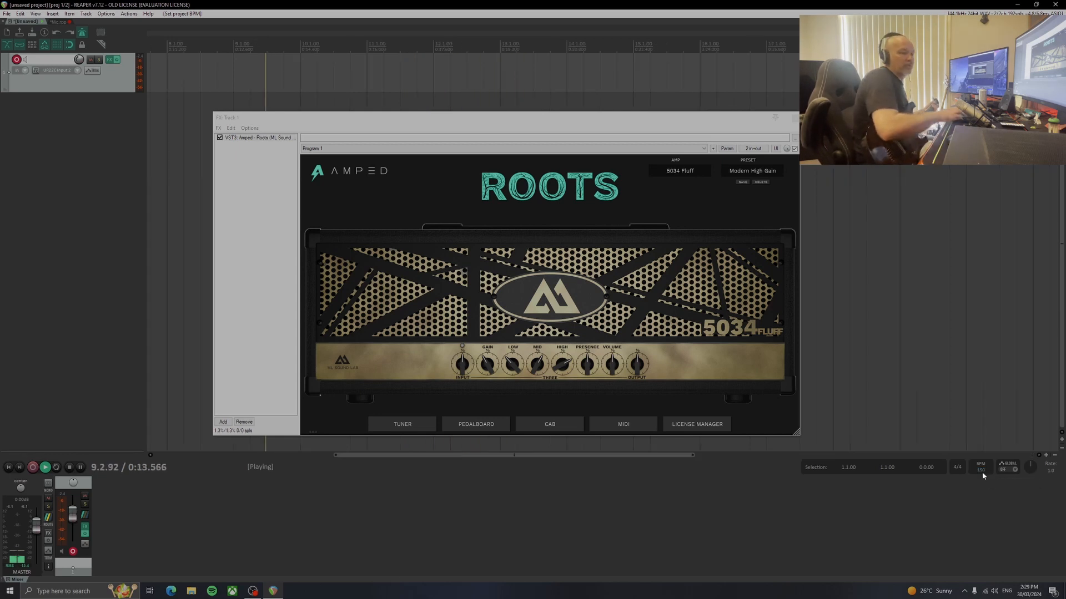
left_click(69, 468)
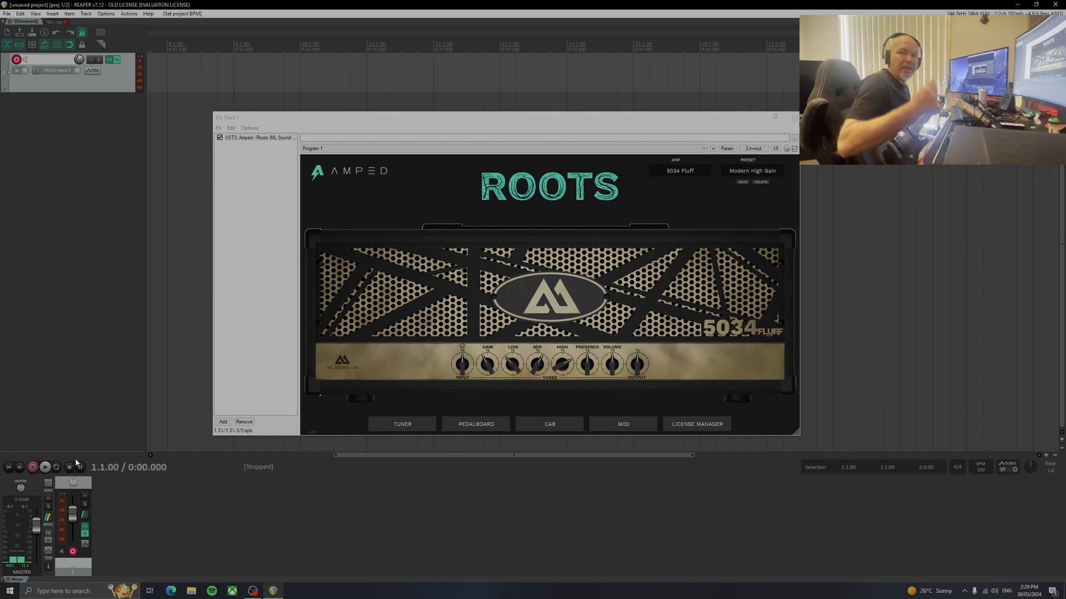
left_click(20, 468)
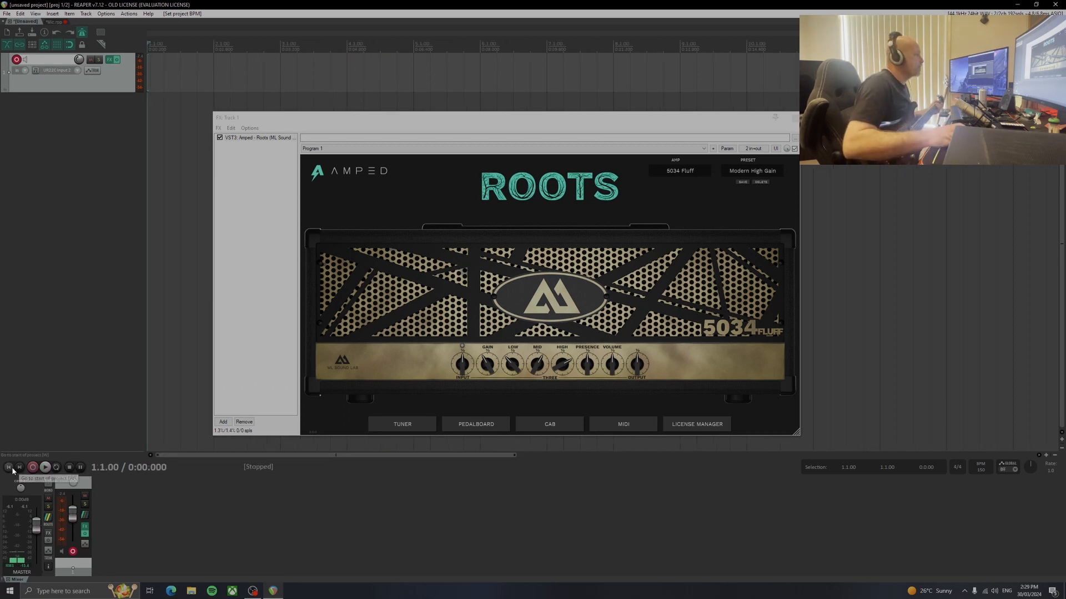
Move the Roots window away from the transport, record a guitar take of about 9 seconds on track 1, and play it back
left_click_drag(465, 121, 693, 231)
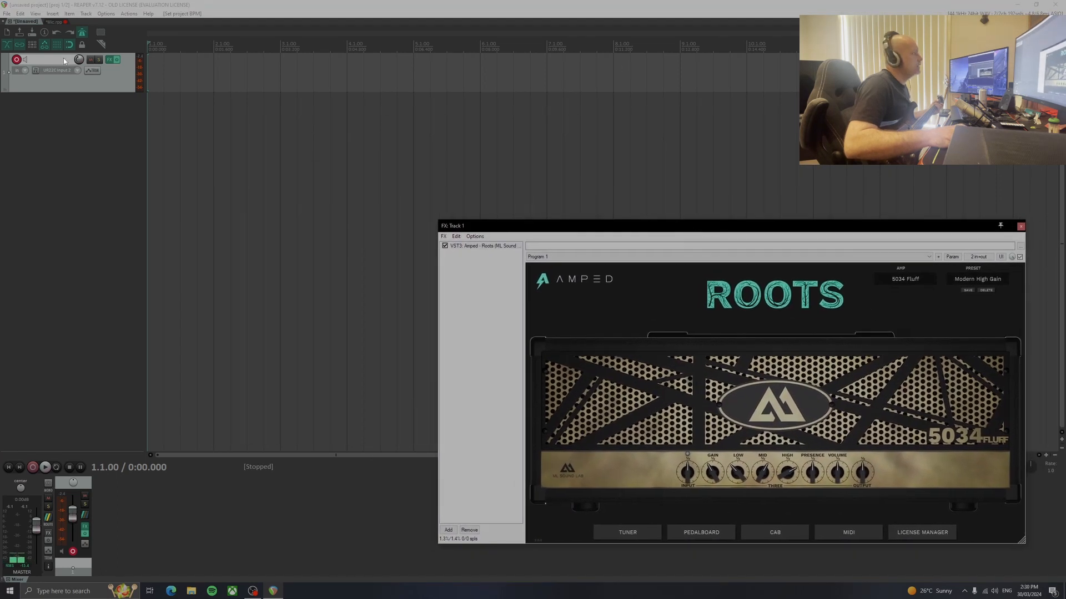
left_click(34, 468)
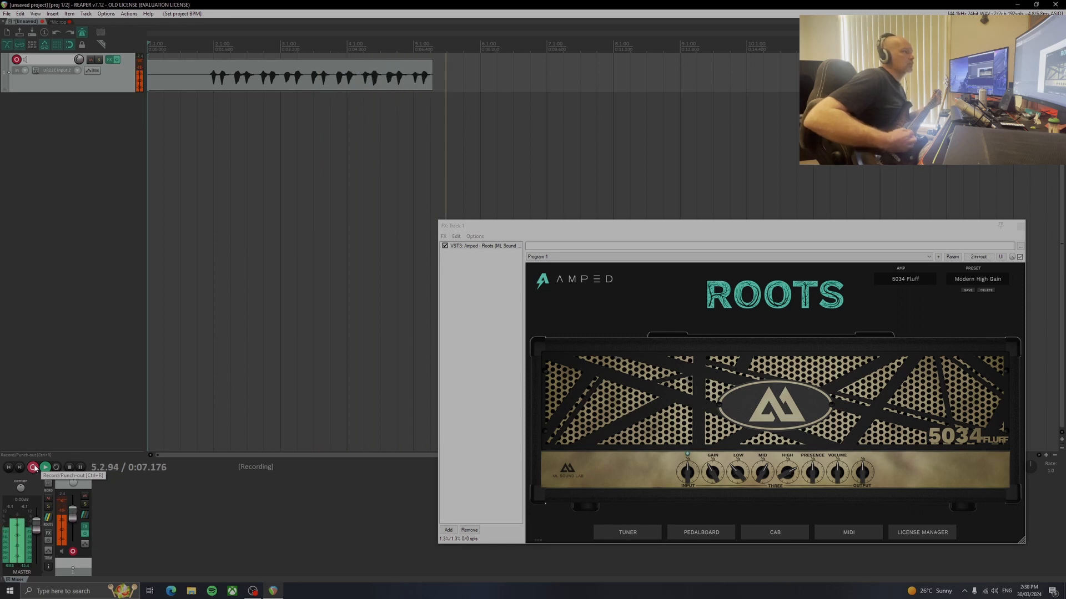
left_click(34, 468)
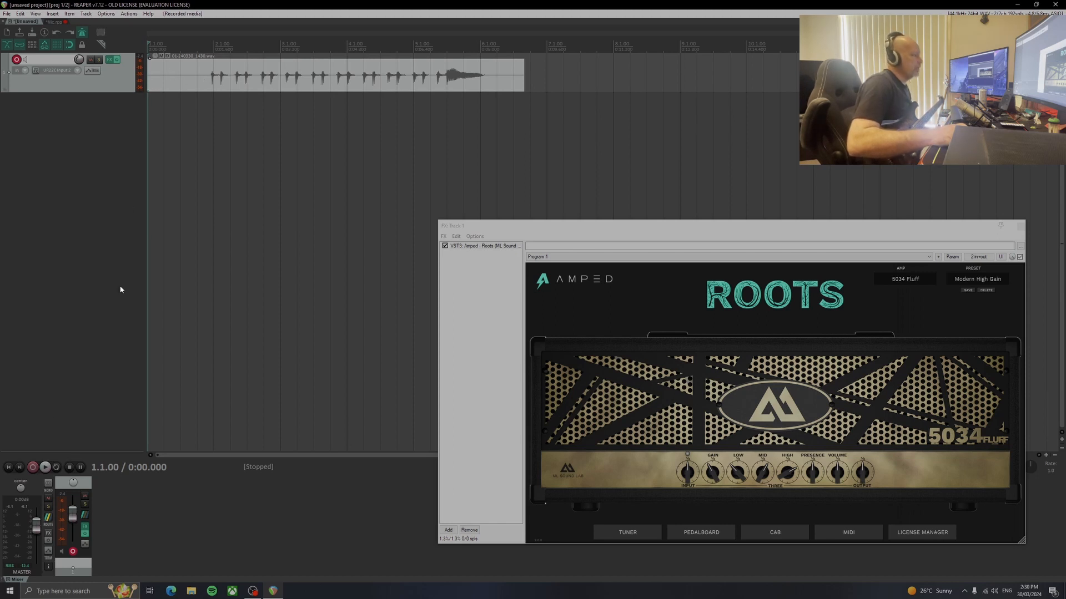
left_click(46, 469)
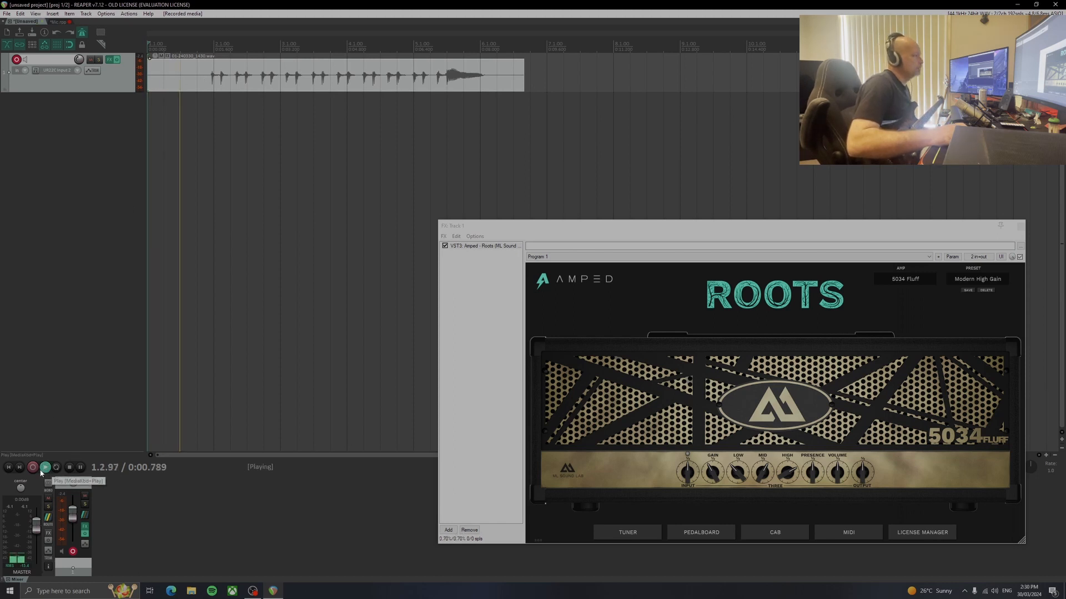
left_click(68, 469)
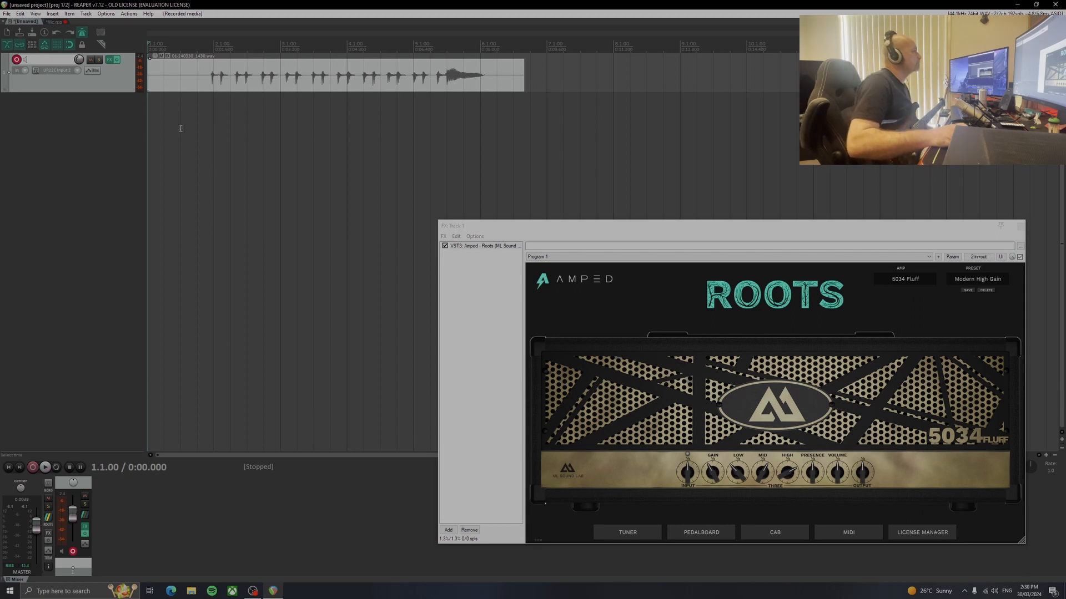
Move the recorded guitar item from track 1 onto a new track below it and play it back without the amp plugin
left_click(181, 83)
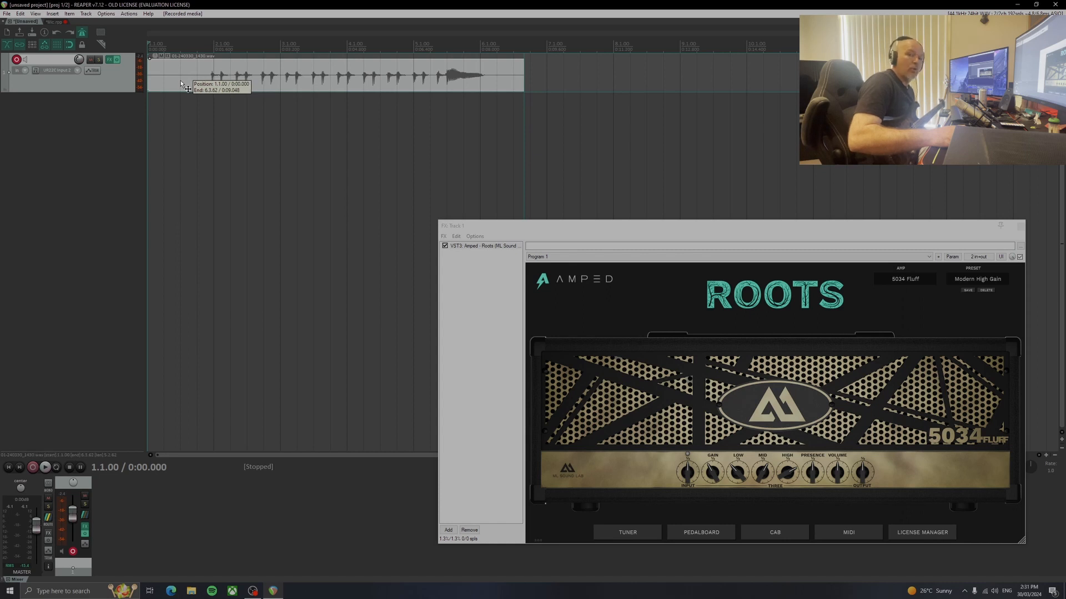
left_click_drag(181, 83, 175, 96)
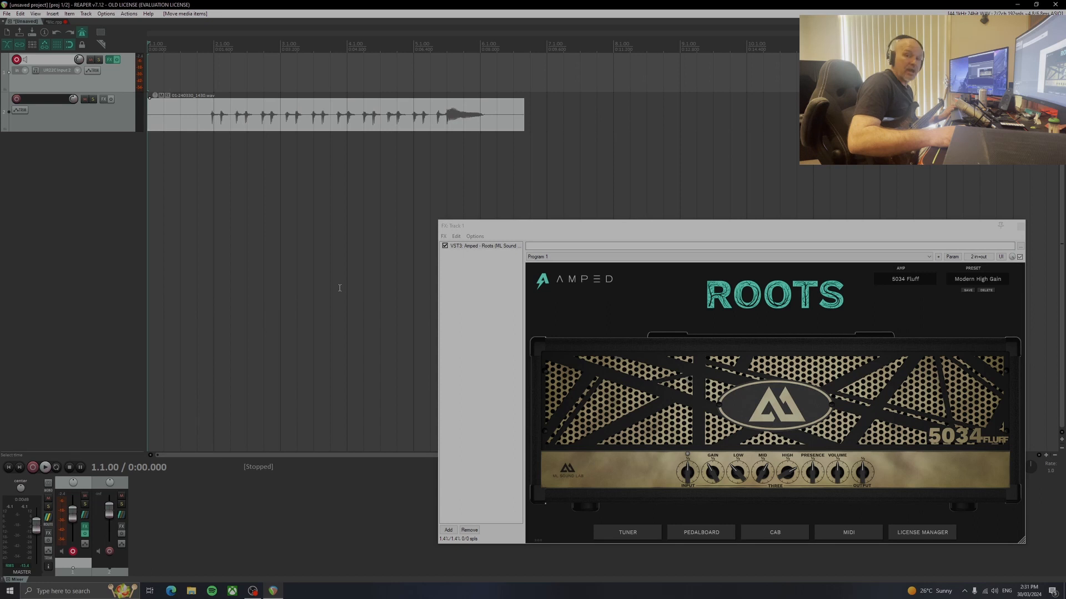
key("space")
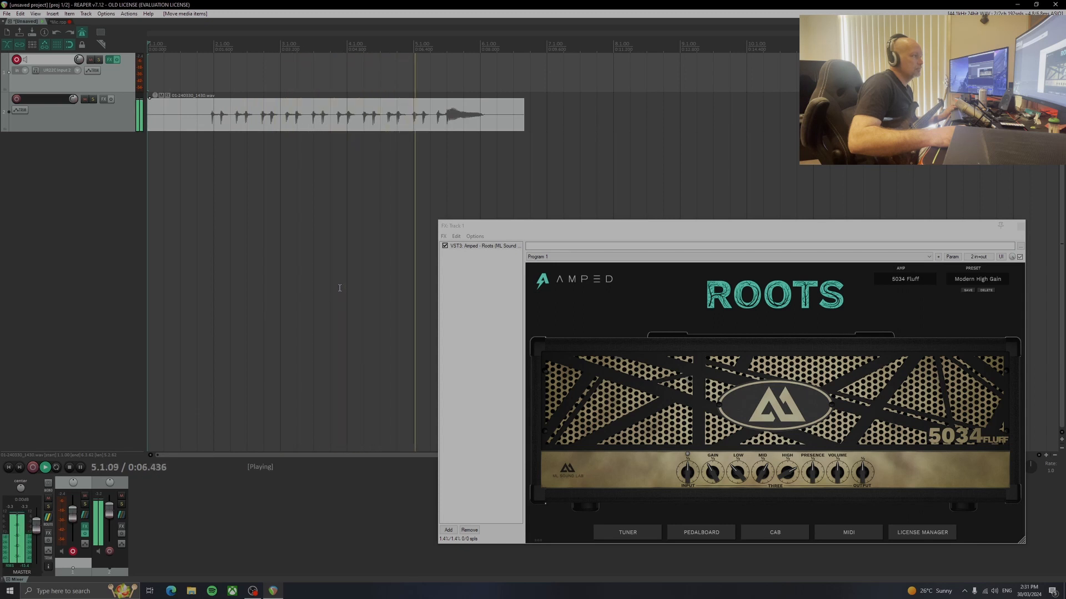
key("space")
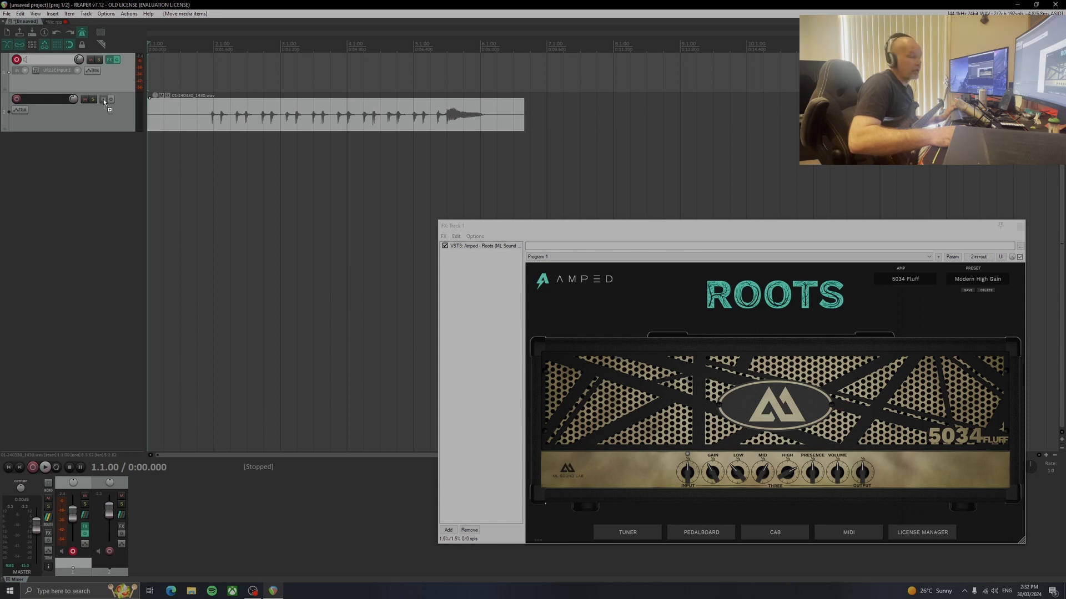
Copy track 1's Roots plugin to track 2 and close track 2's FX window
left_click_drag(103, 99, 102, 98)
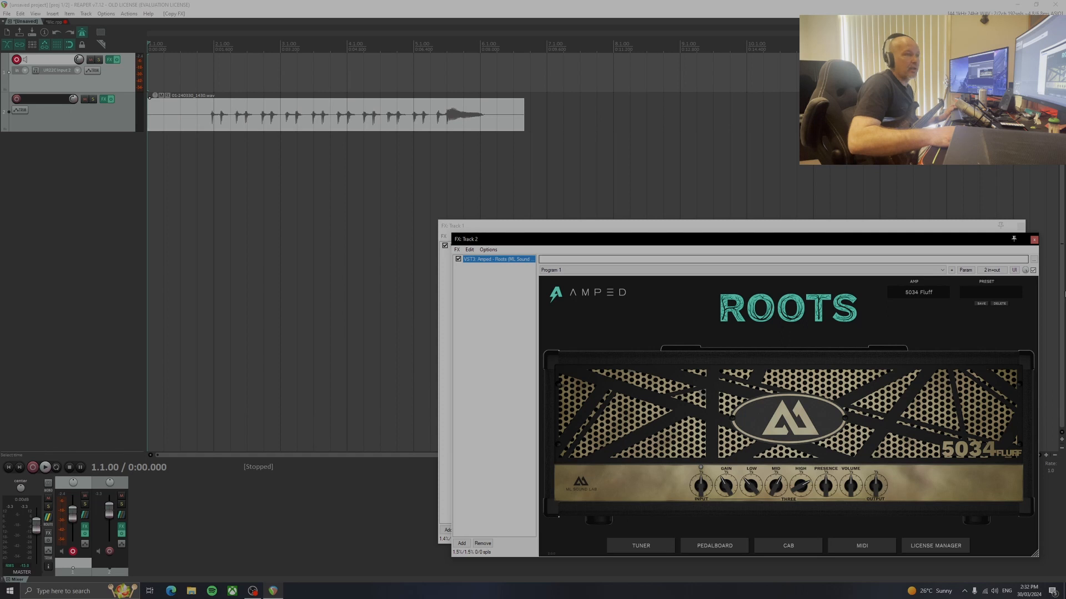
left_click(1034, 239)
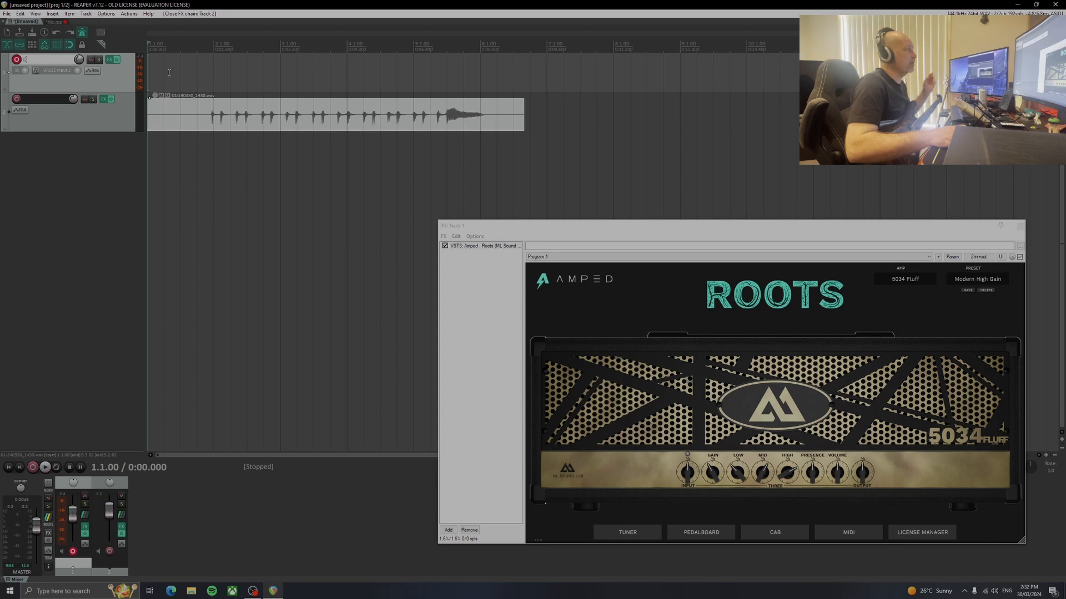
left_click(34, 467)
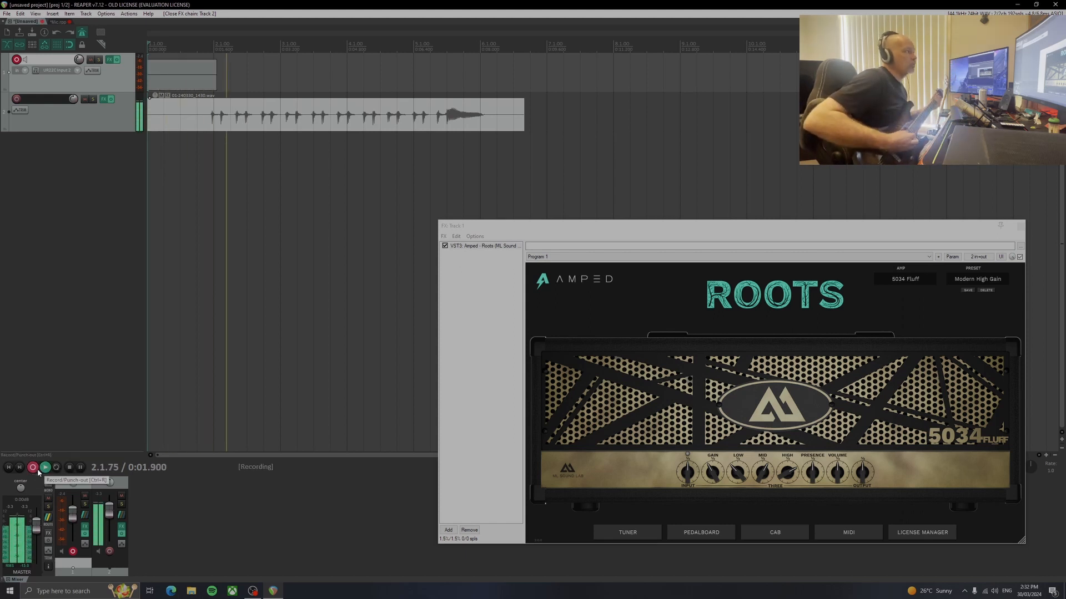
left_click(32, 467)
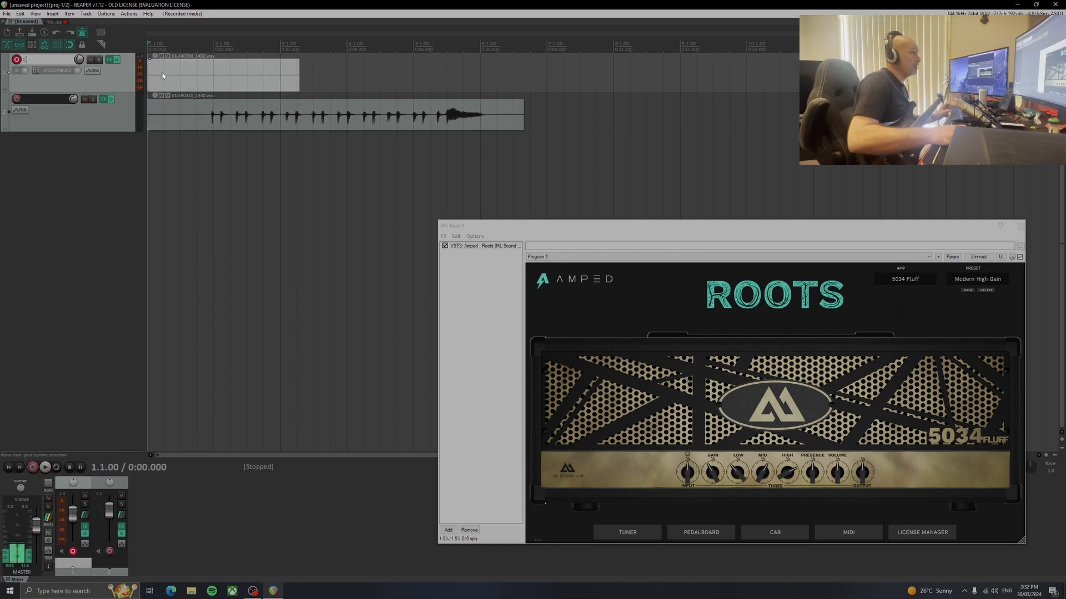
key("Delete")
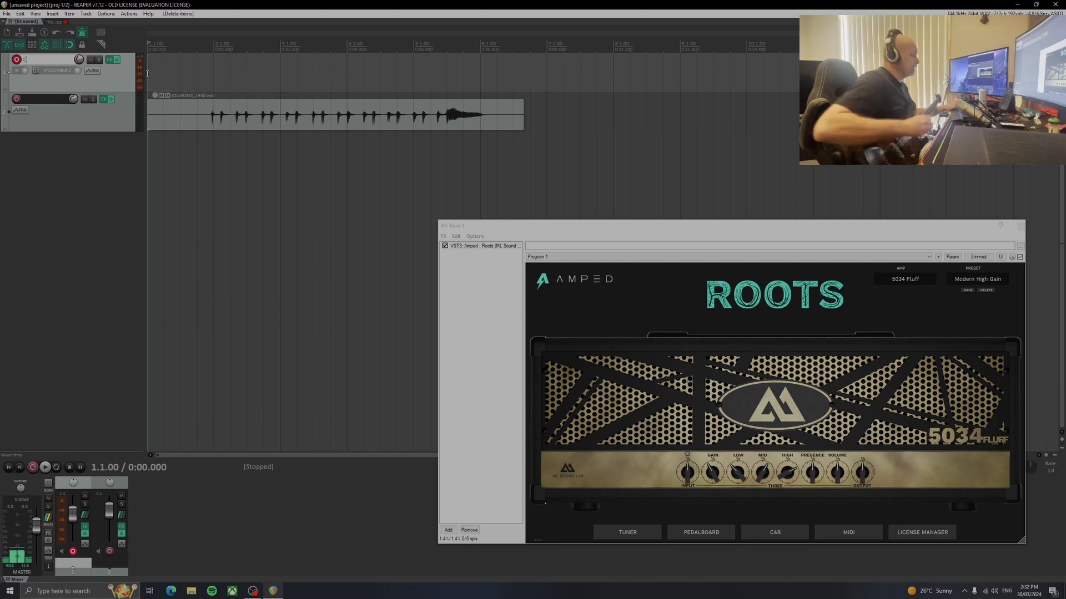
Record a second guitar take of about 8.8 seconds on track 1 over the playback of track 2
key("ctrl+r")
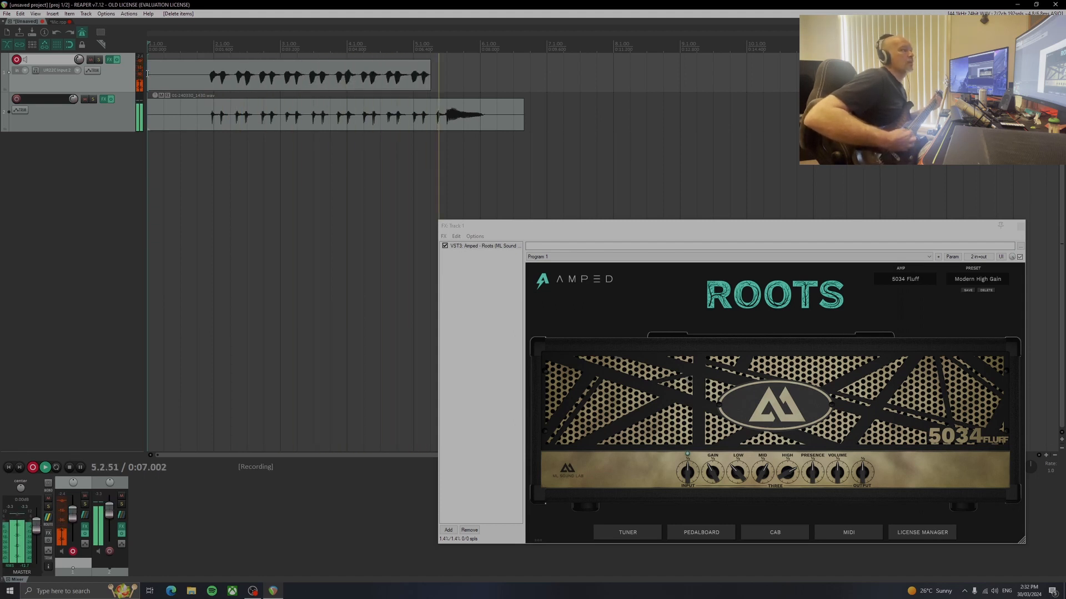
key("space")
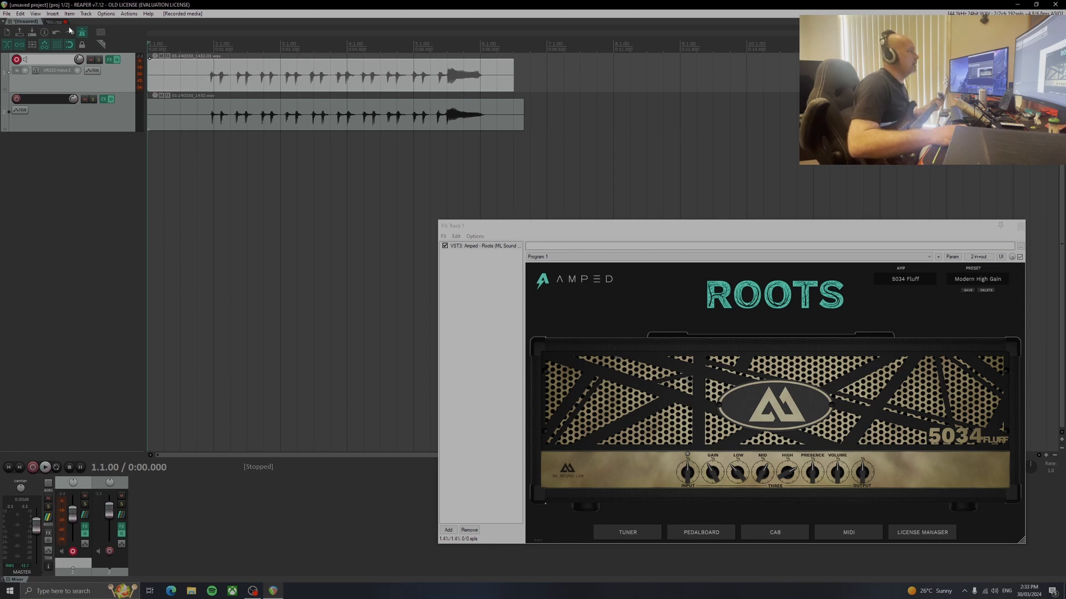
Record another take over the existing guitar item on track 1 and undo that recording
left_click(38, 470)
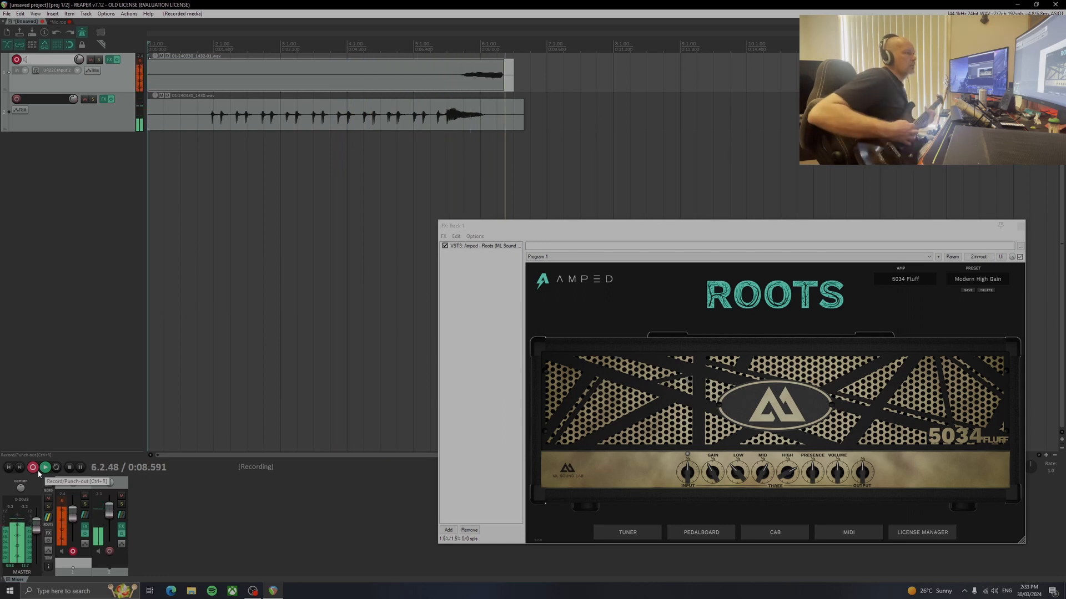
left_click(38, 472)
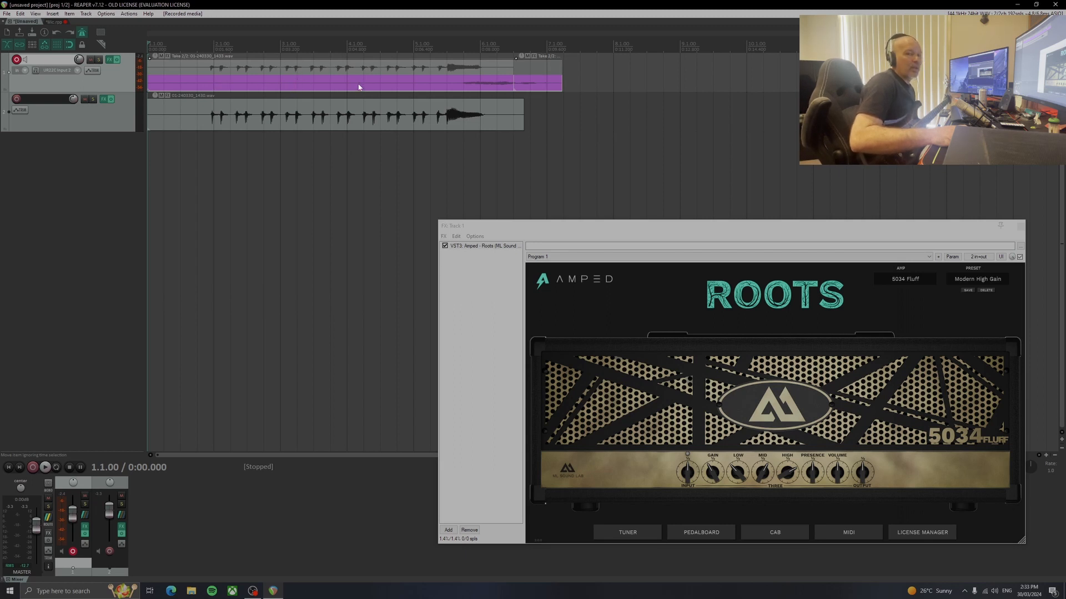
left_click(20, 13)
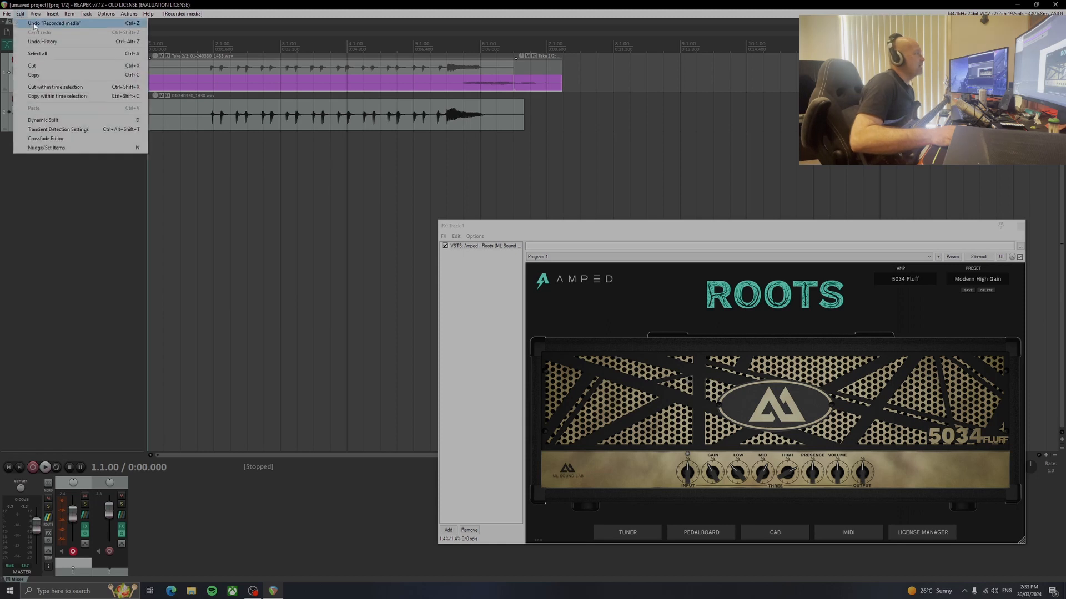
left_click(34, 24)
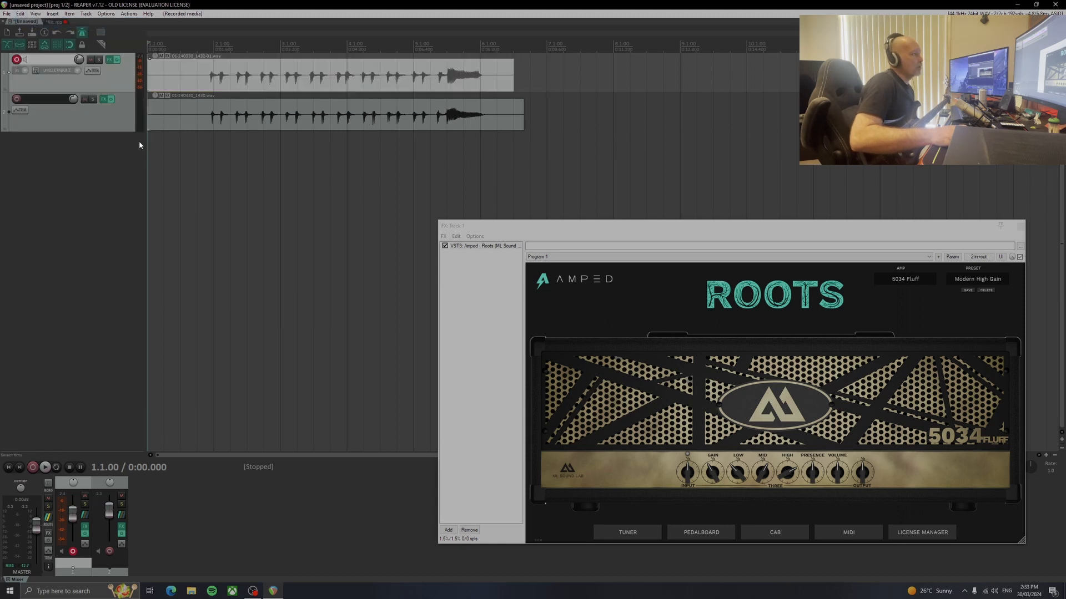
Move track 1's second guitar take onto a new track 3 and trim the ends of both takes to 6.2.00
left_click(193, 78)
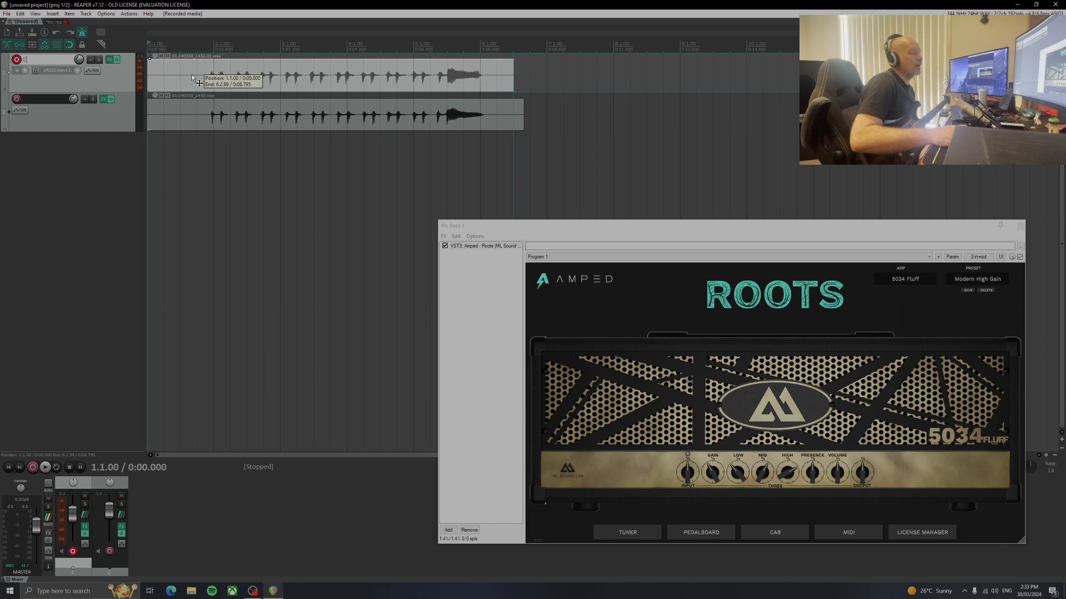
left_click_drag(193, 79, 187, 148)
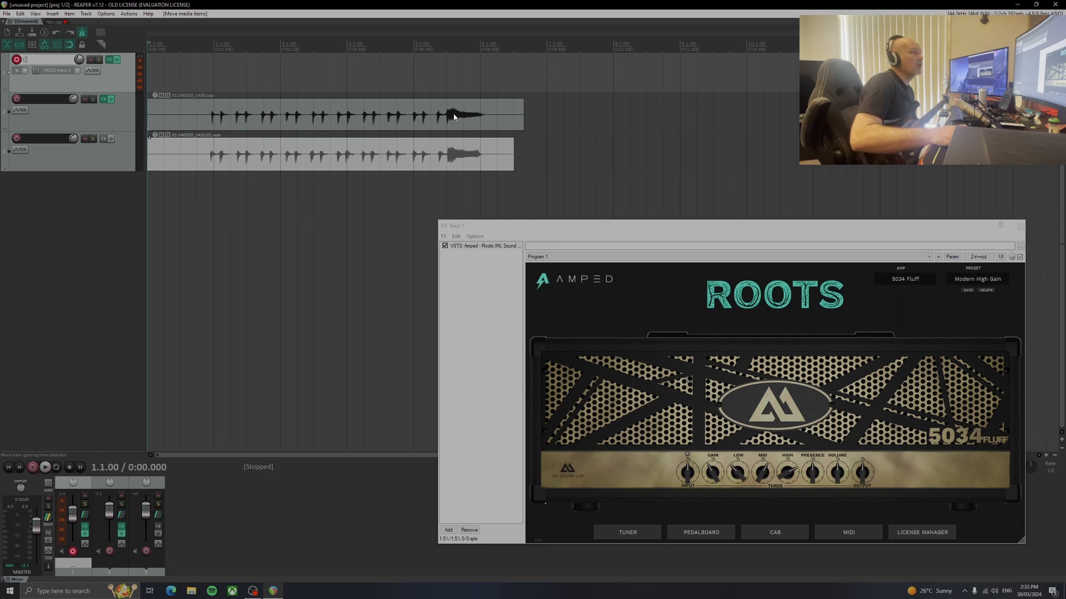
left_click_drag(523, 116, 494, 115)
left_click_drag(513, 154, 496, 154)
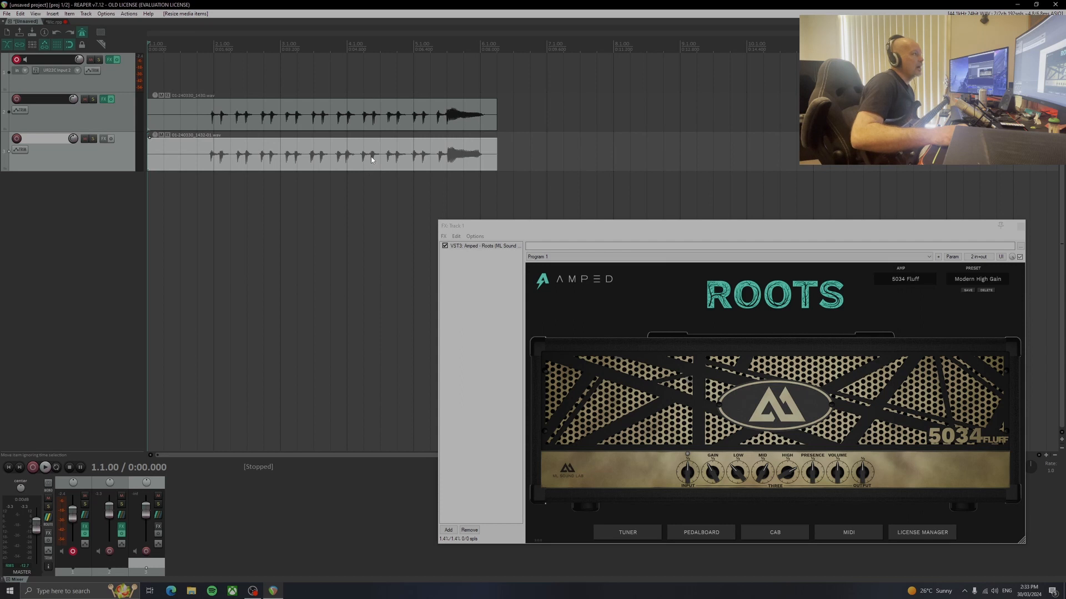
Copy both guitar items to directly after the originals and delete the copies
left_click(286, 115)
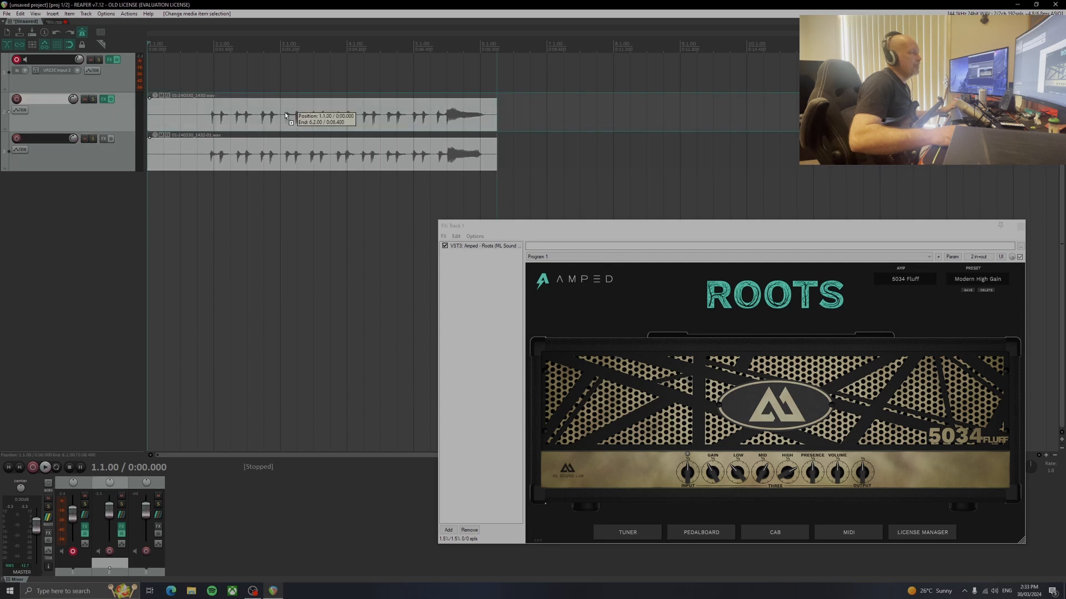
left_click_drag(284, 116, 638, 118)
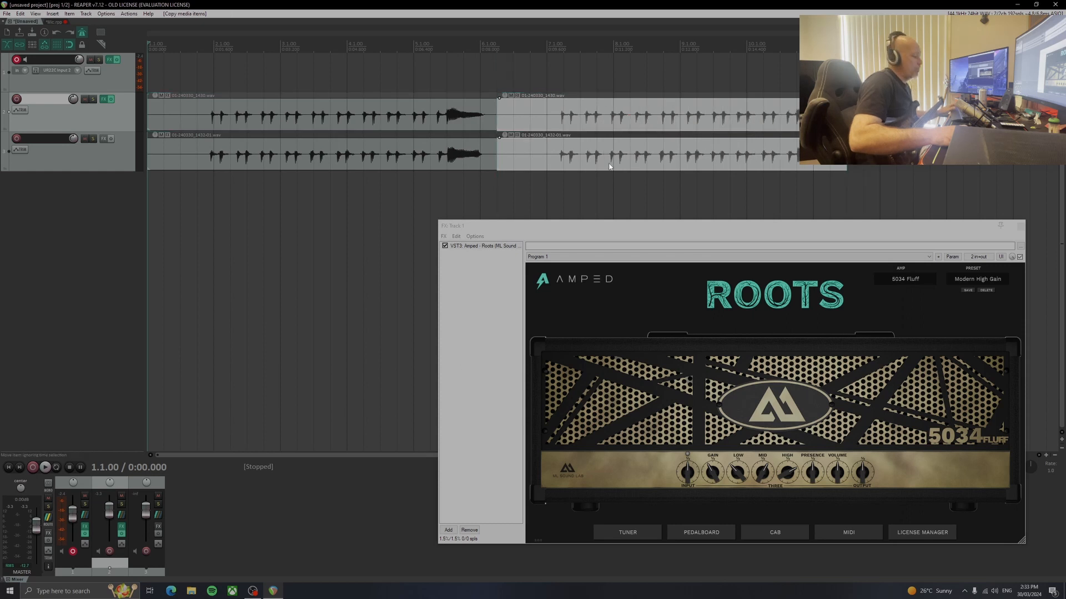
left_click(613, 145)
key("Delete")
left_click(604, 125)
key("Delete")
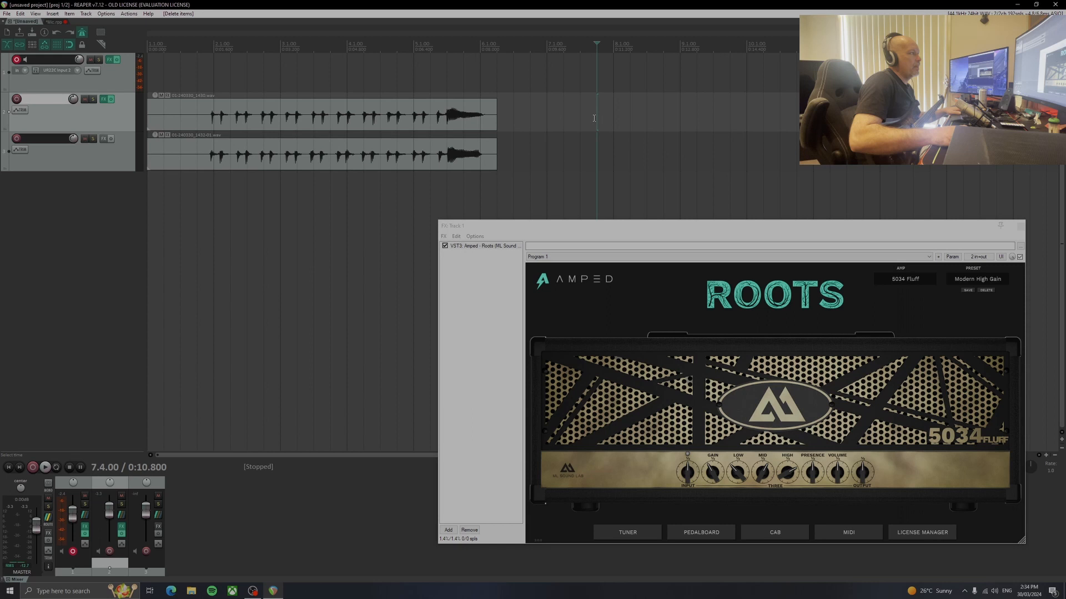
Copy track 2's guitar item onto a new track 4 and delete that track
left_click(240, 120)
left_click_drag(240, 120, 211, 204)
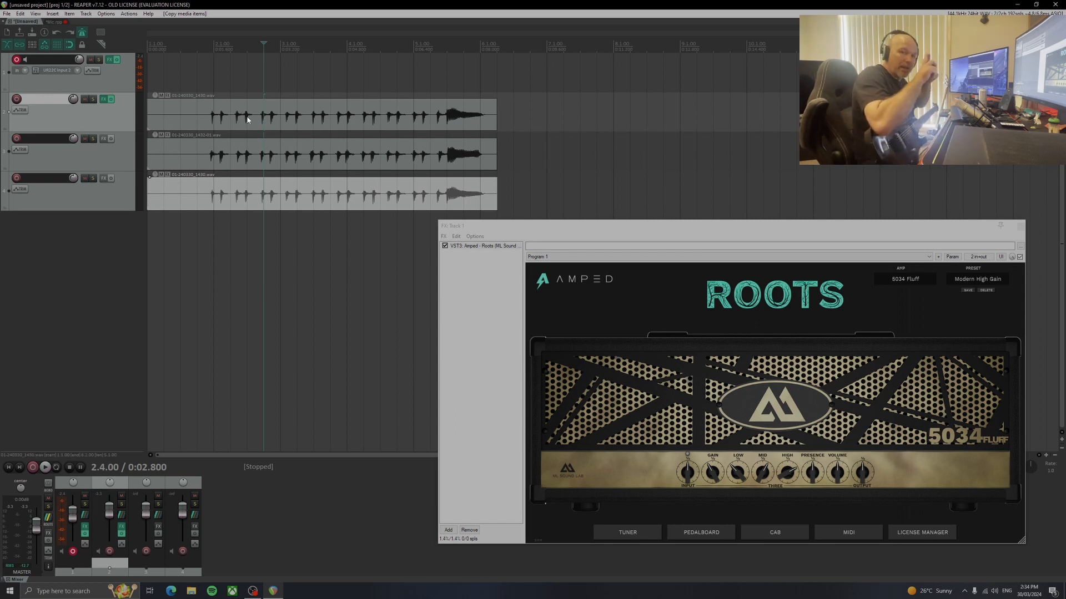
left_click(117, 207)
key("Delete")
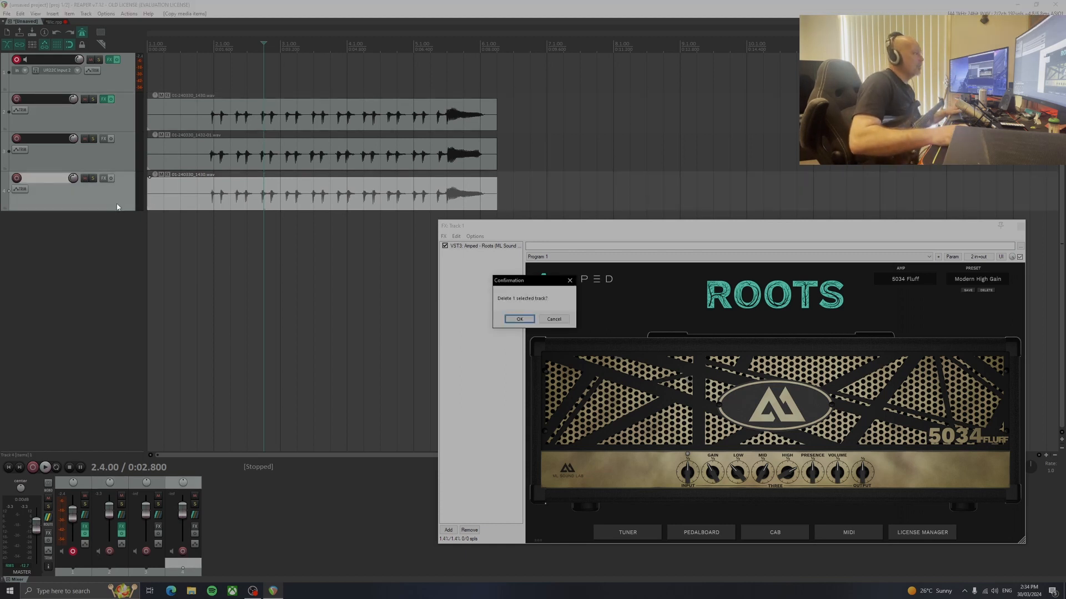
left_click(519, 320)
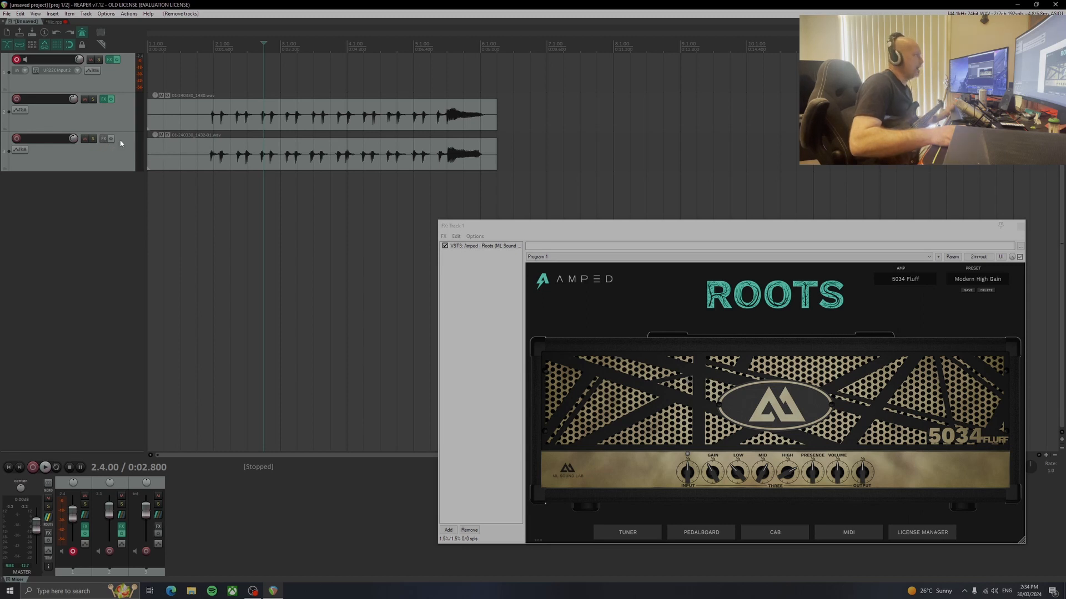
Play both guitar takes briefly and copy track 1's Roots plugin to track 3, closing track 3's FX window
key("space")
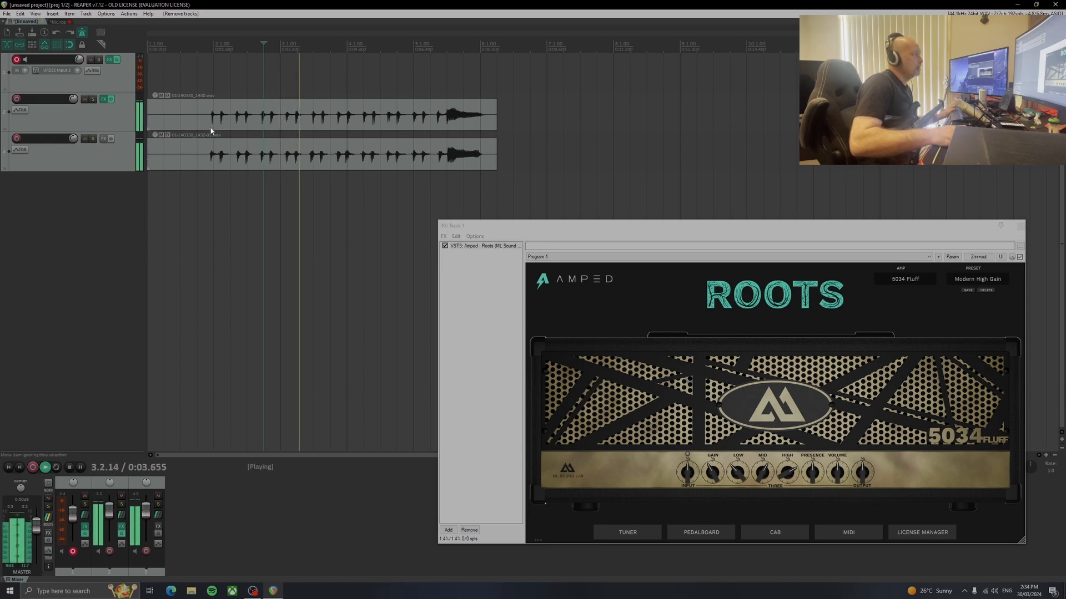
key("space")
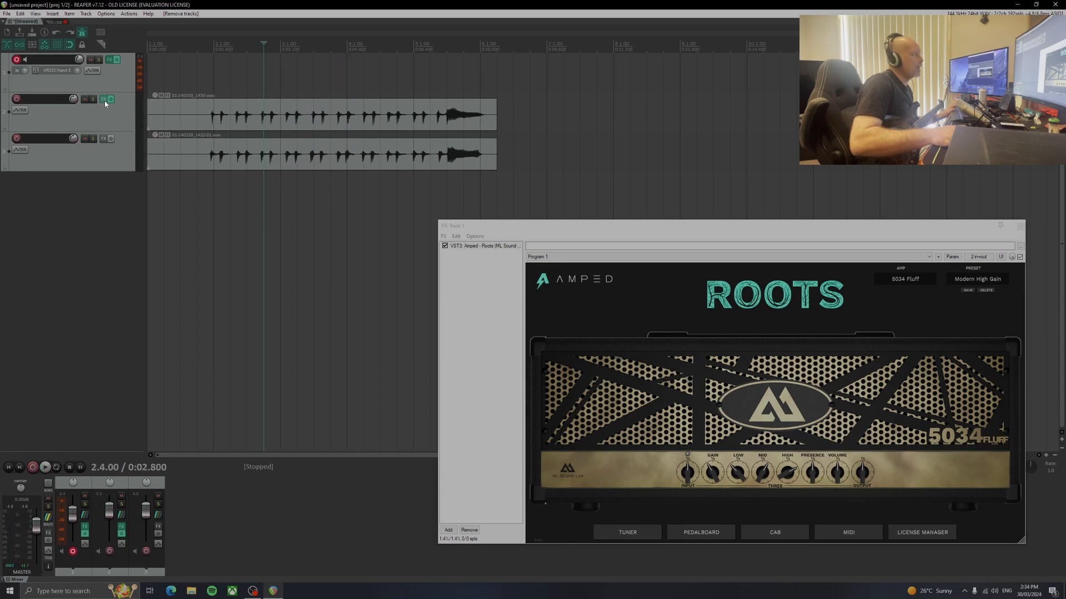
left_click(491, 248)
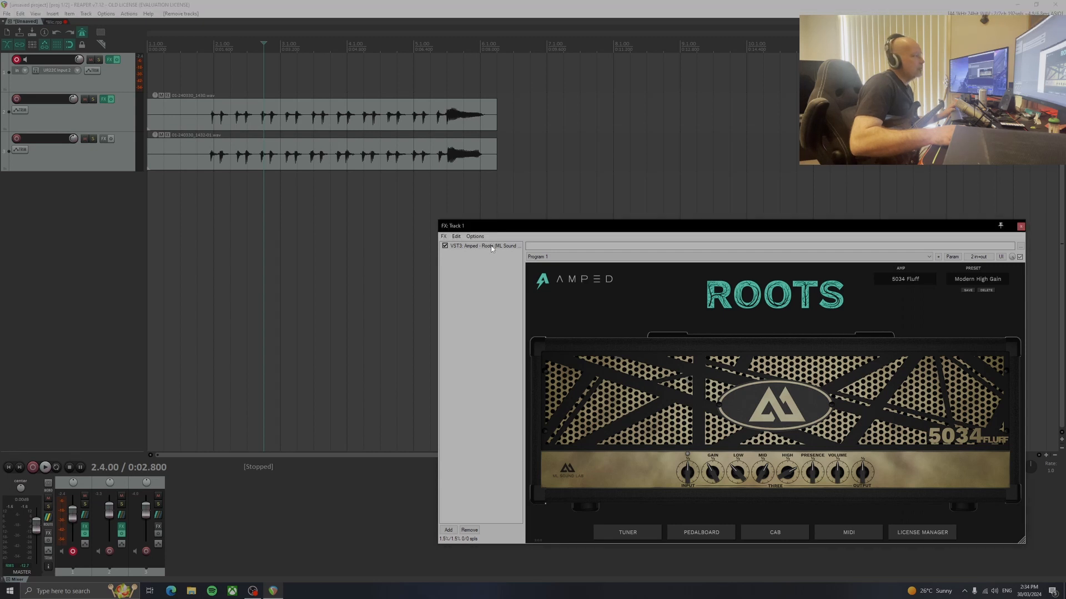
left_click_drag(103, 140, 101, 140)
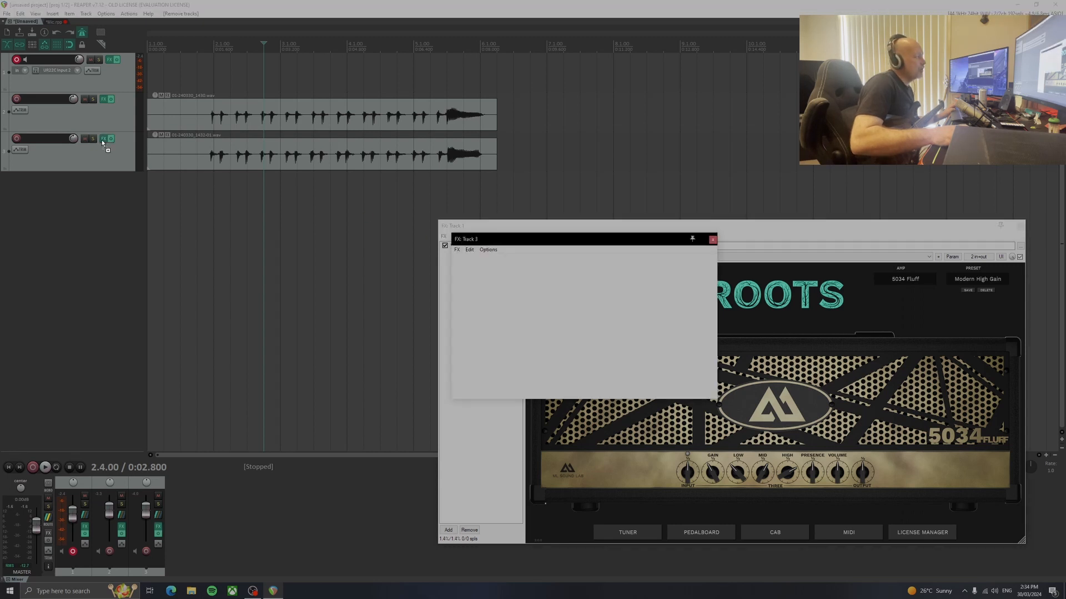
left_click(1035, 241)
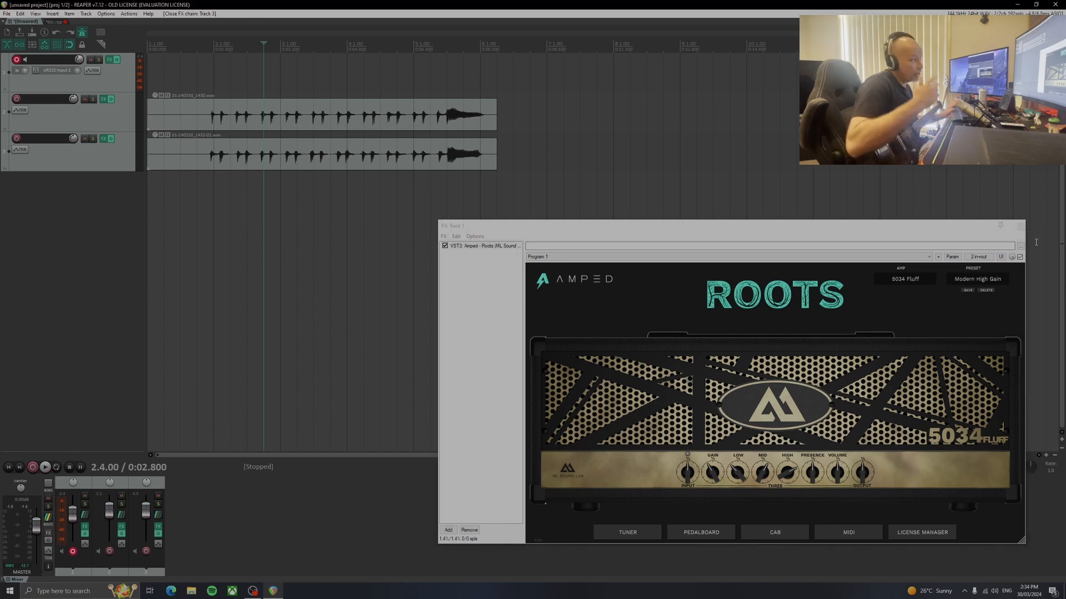
Select both guitar items and play them back together from the start of the project
left_click_drag(302, 72, 163, 219)
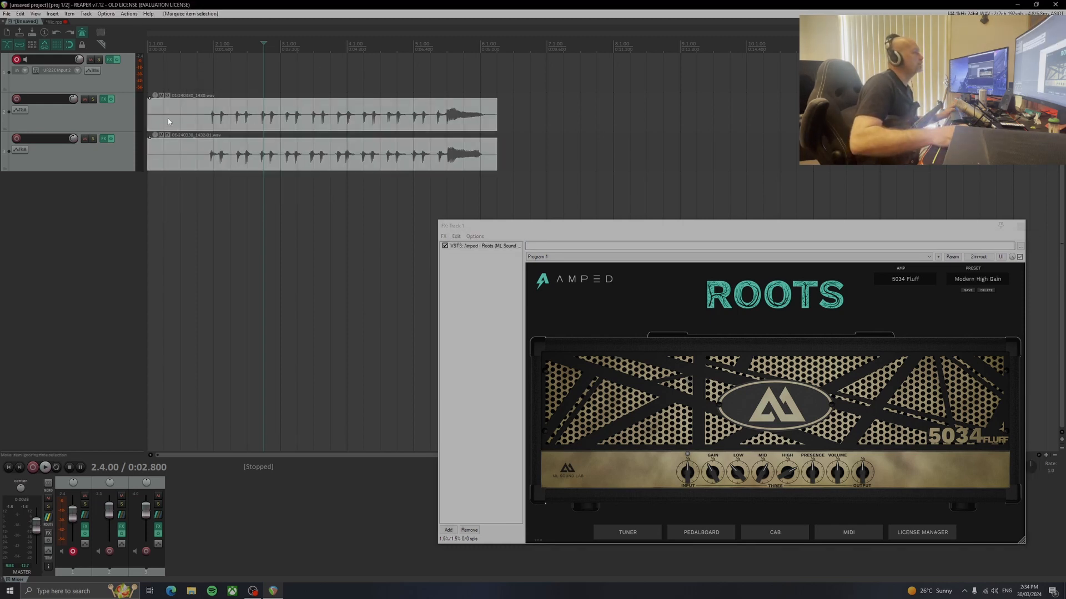
mouse_move(147, 117)
left_mouse_down()
mouse_move(185, 117)
mouse_move(147, 117)
left_mouse_up()
left_click(148, 45)
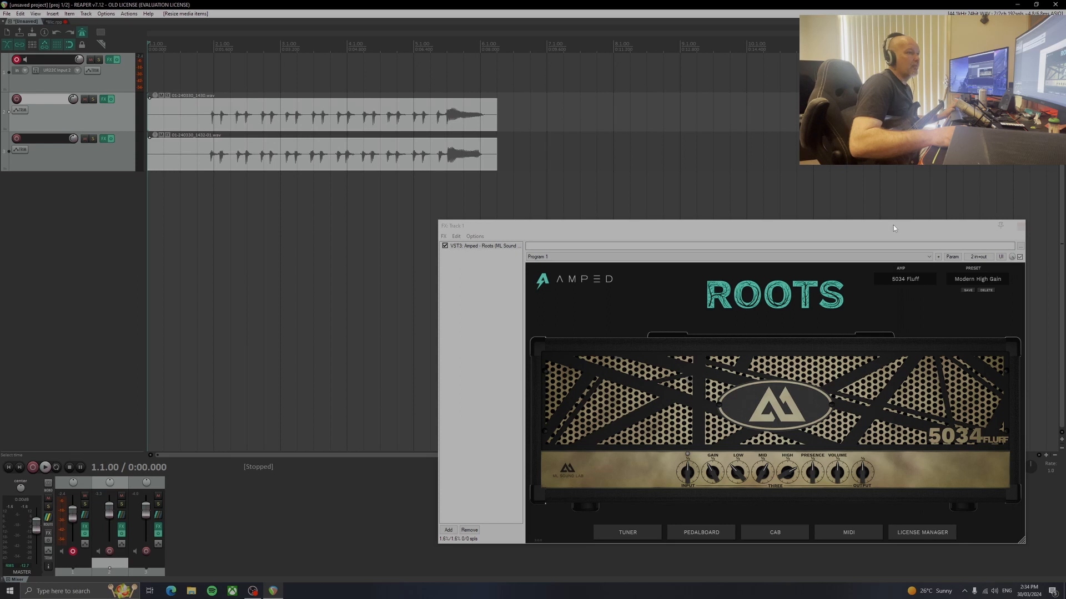
left_click_drag(894, 226, 903, 234)
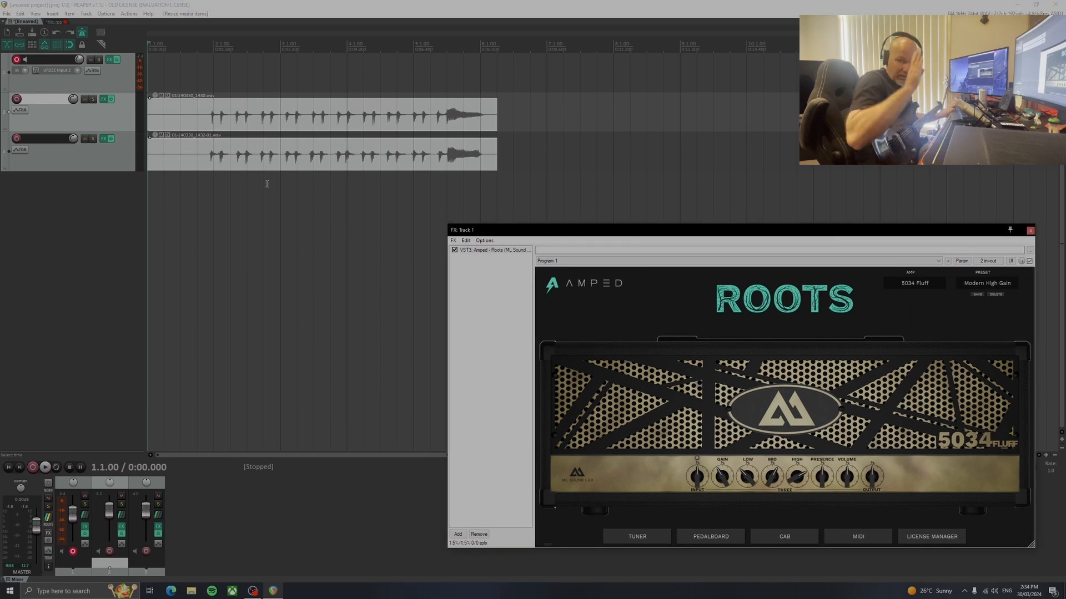
key("space")
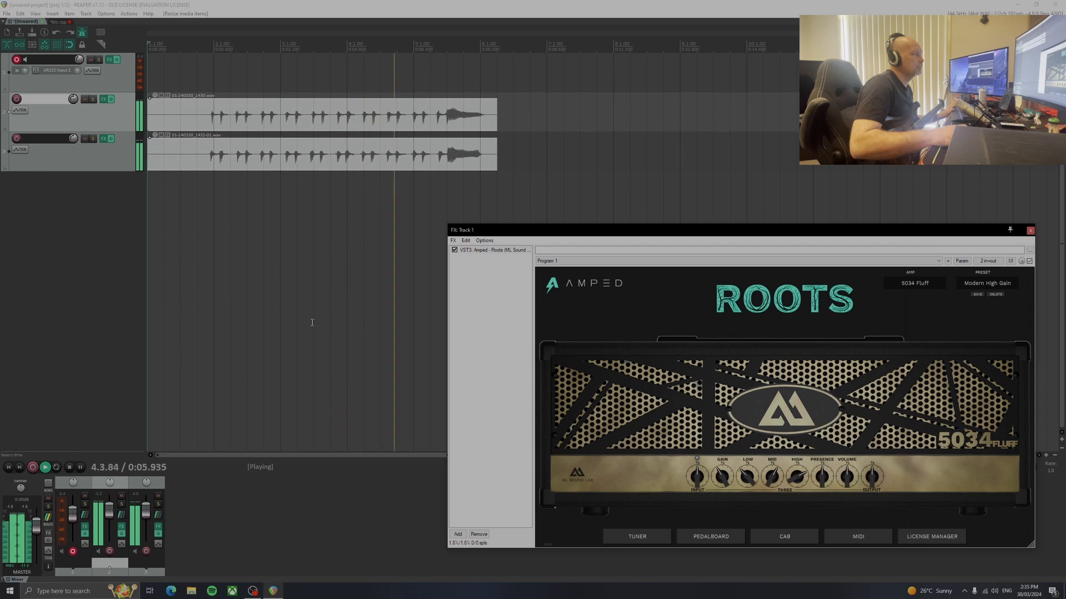
key("space")
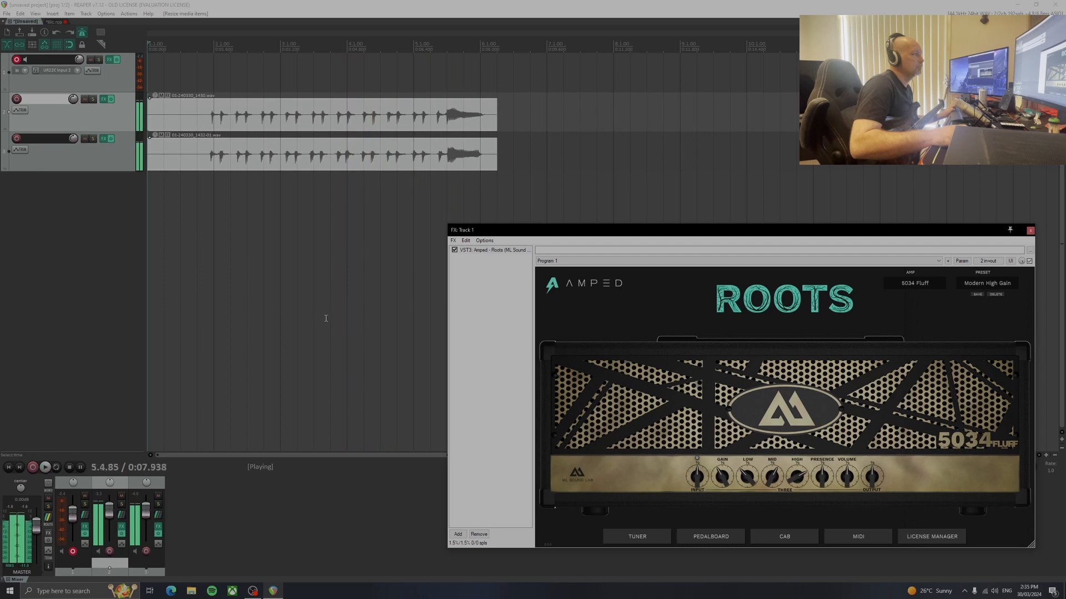
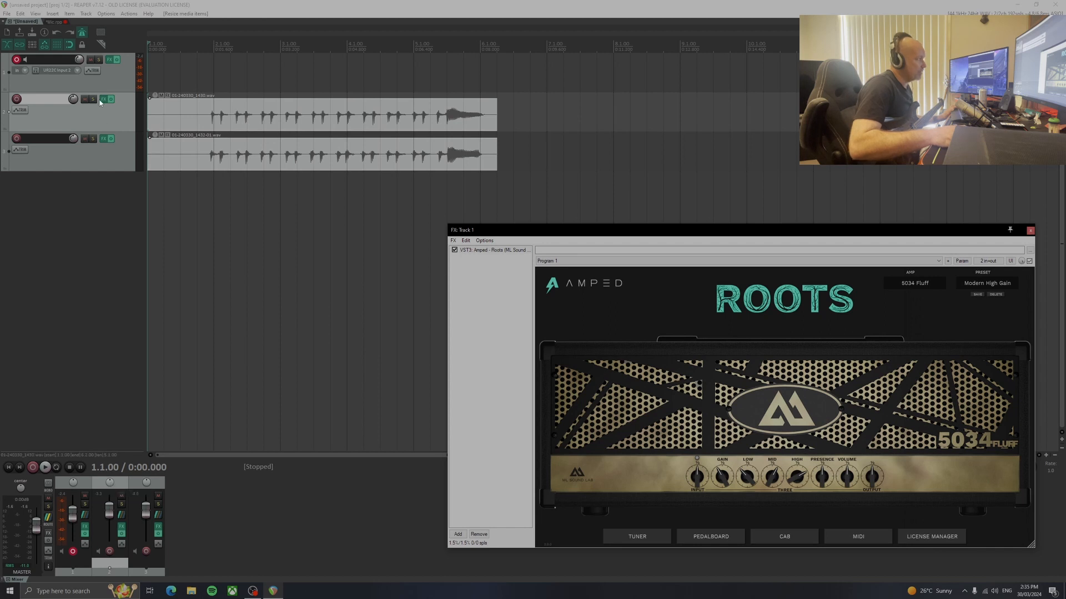
Pan tracks 2 and 3 to opposite sides and play both guitar takes from the project start
left_click(102, 155)
left_click(108, 121)
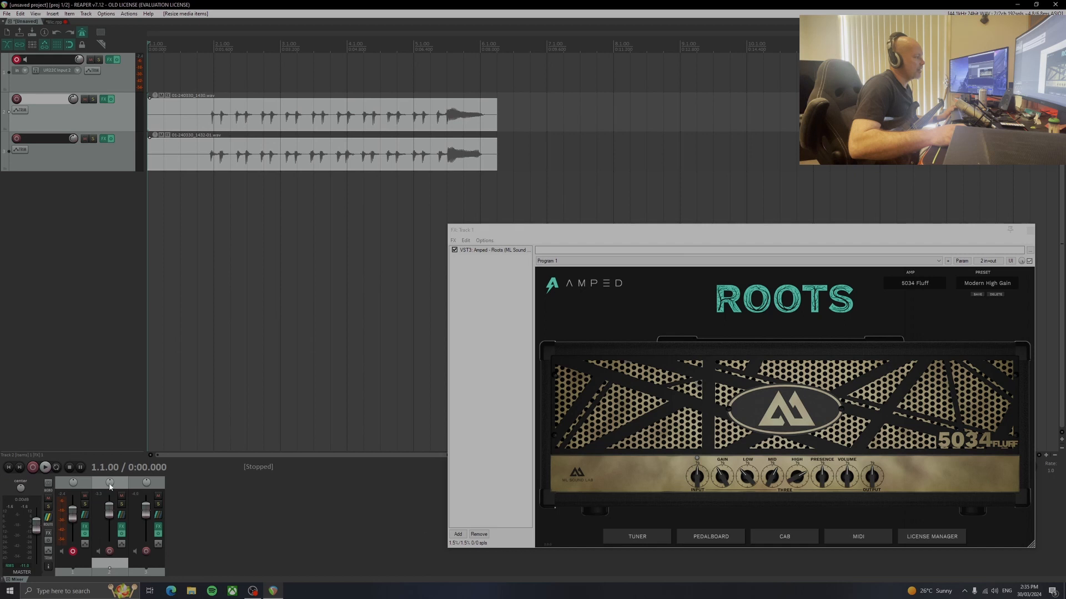
left_click_drag(109, 484, 110, 488)
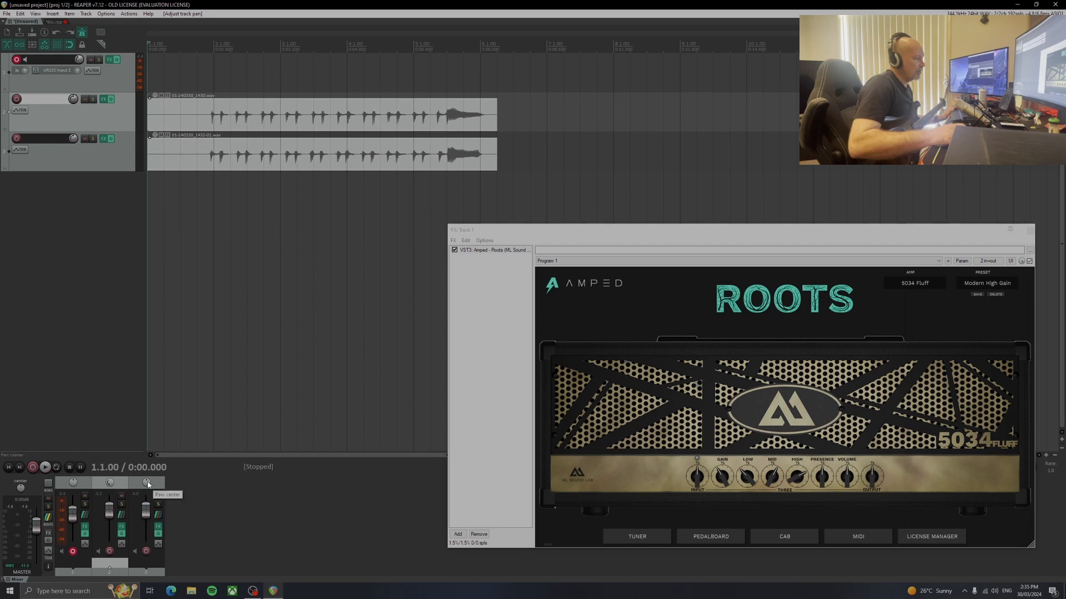
left_click_drag(146, 483, 146, 479)
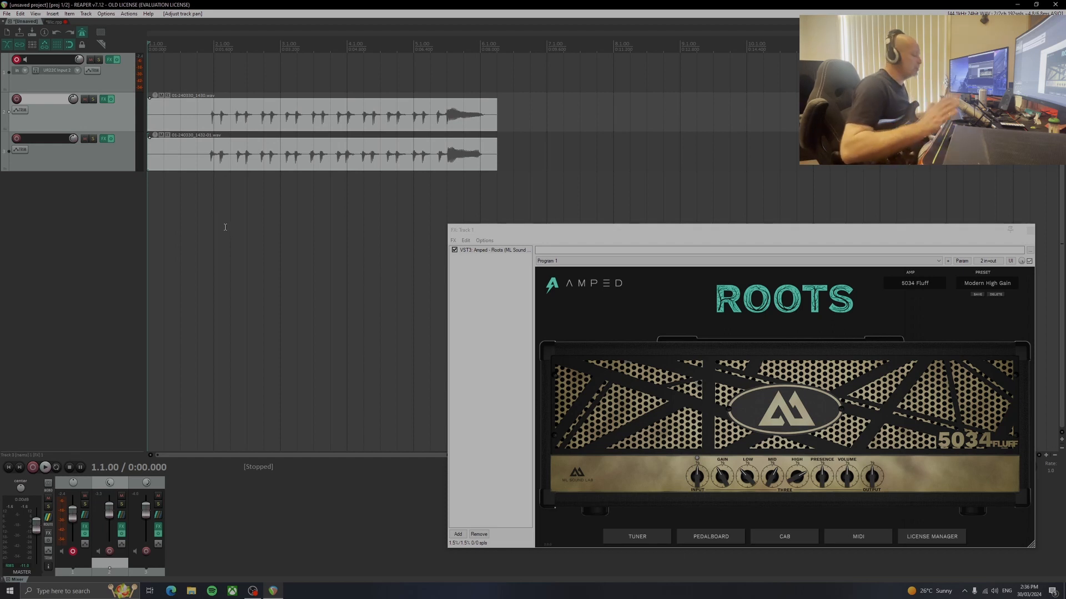
key("space")
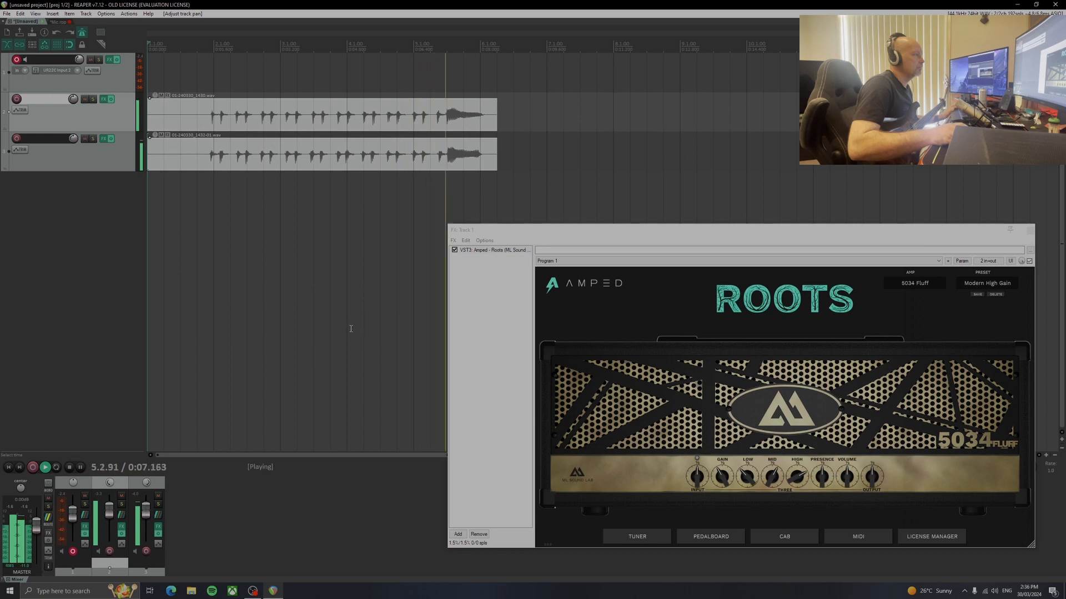
key("space")
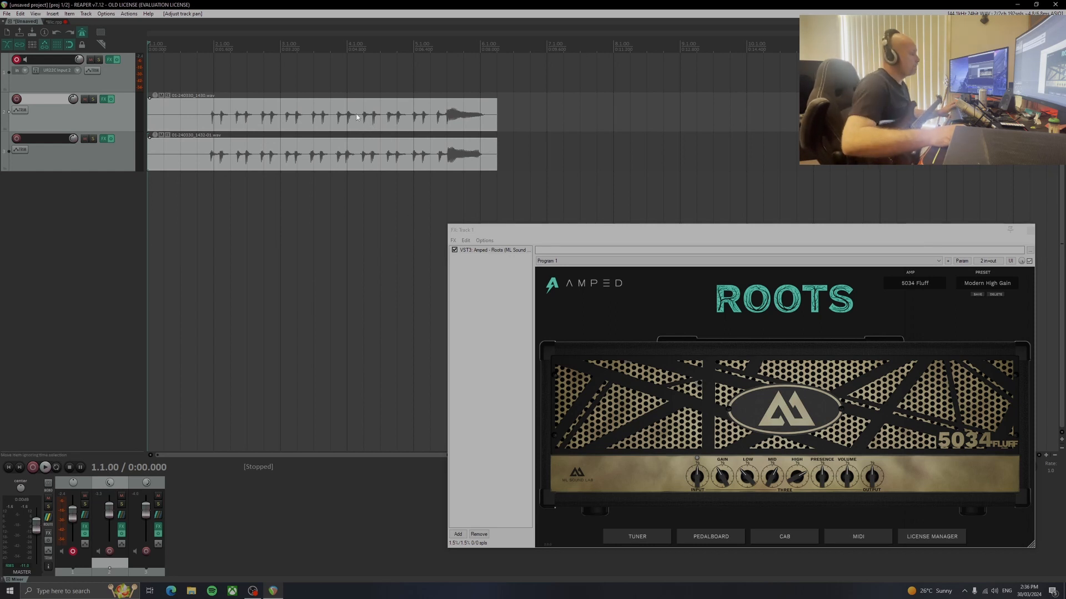
left_click(308, 116)
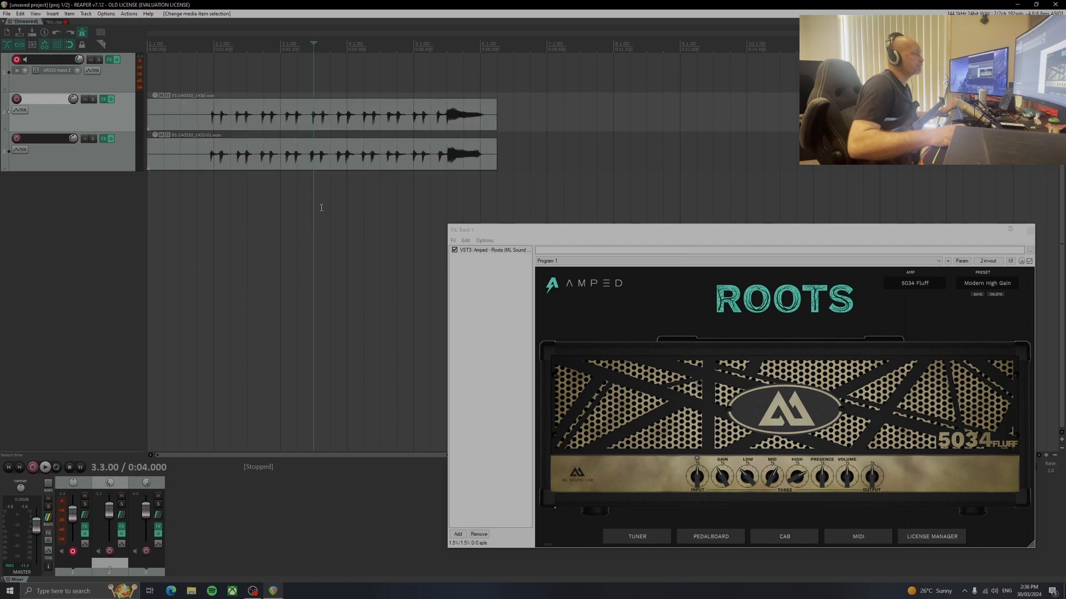
left_click(291, 115)
left_click(246, 147)
left_click(254, 115)
left_click(253, 149)
left_click(257, 114)
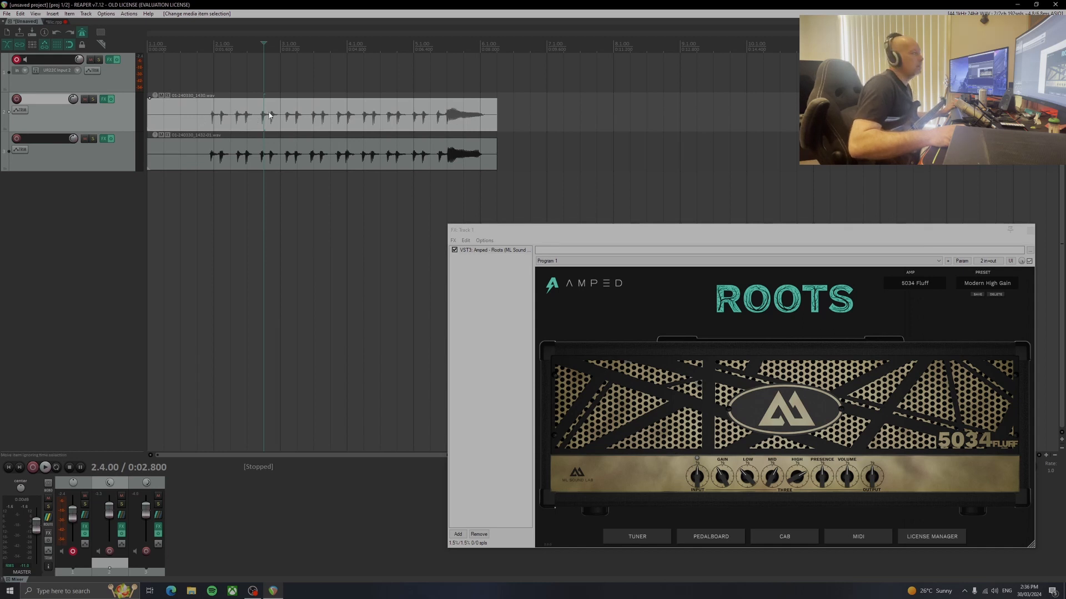
left_click(421, 47)
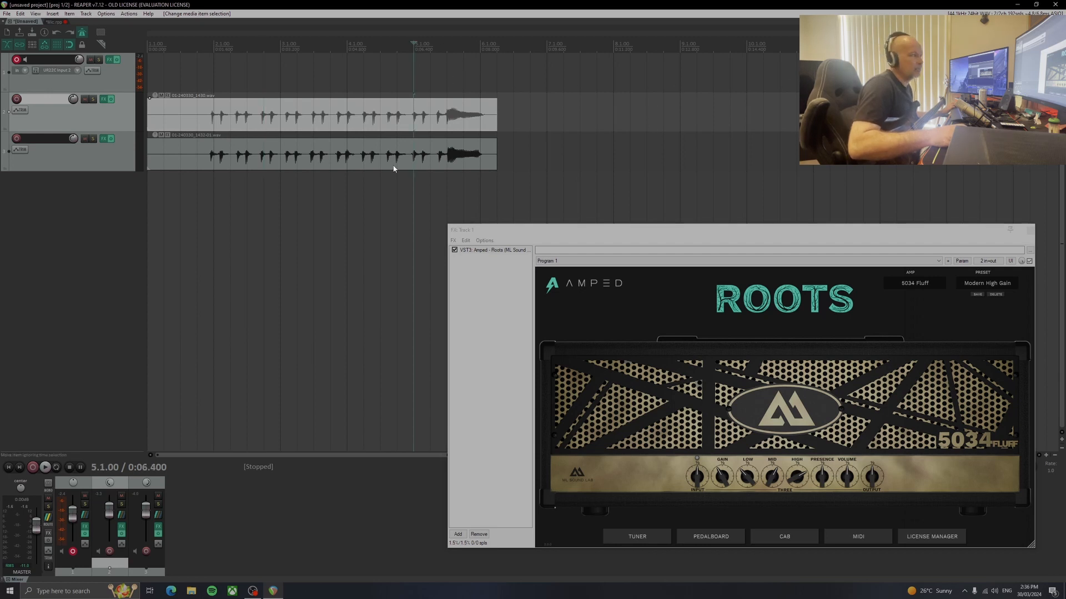
left_click(150, 46)
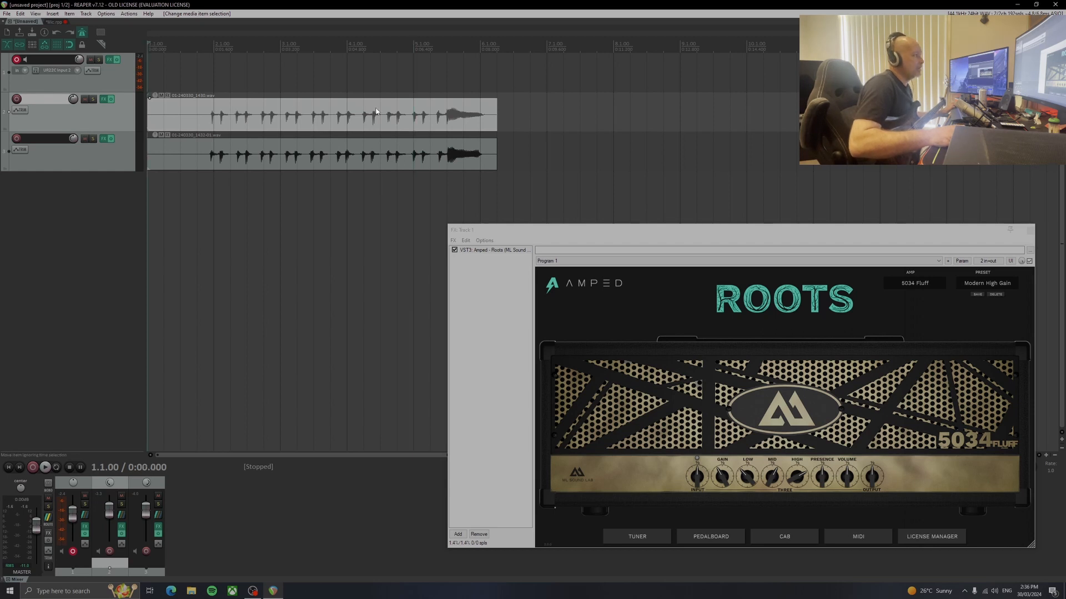
left_click(228, 120)
Copy both guitar items after the originals and move the copies to 5.1.00 so they overlap the originals' ends
left_click(180, 113)
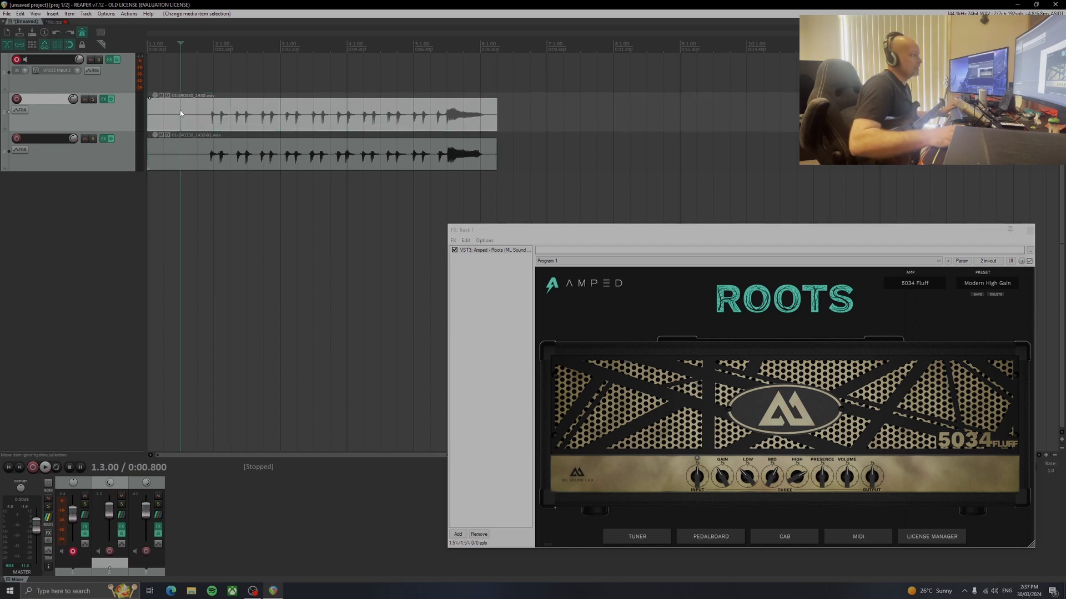
left_click(230, 157)
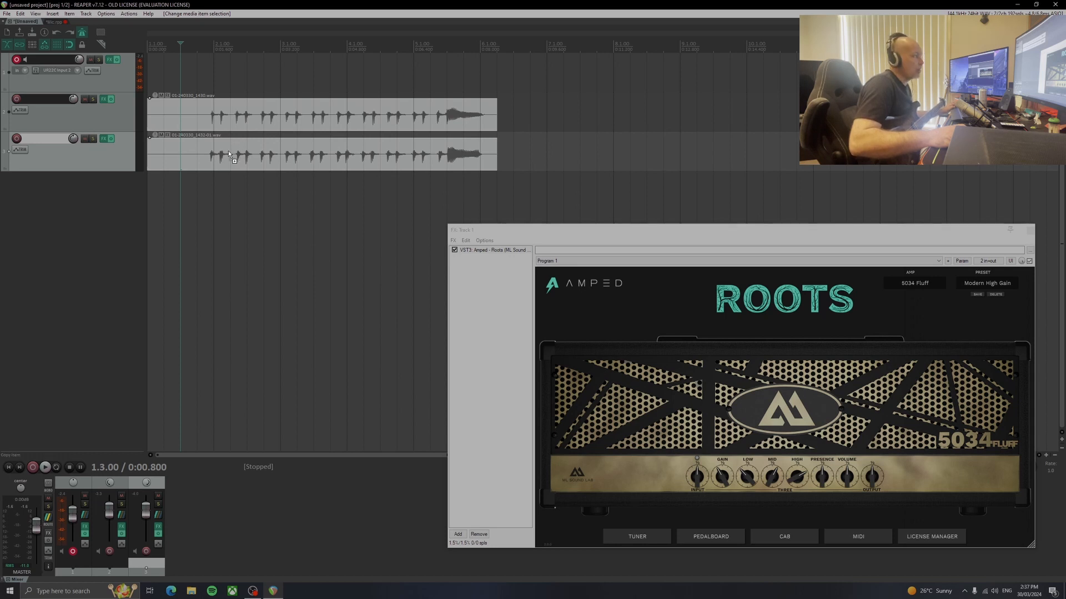
left_click_drag(225, 151, 595, 157)
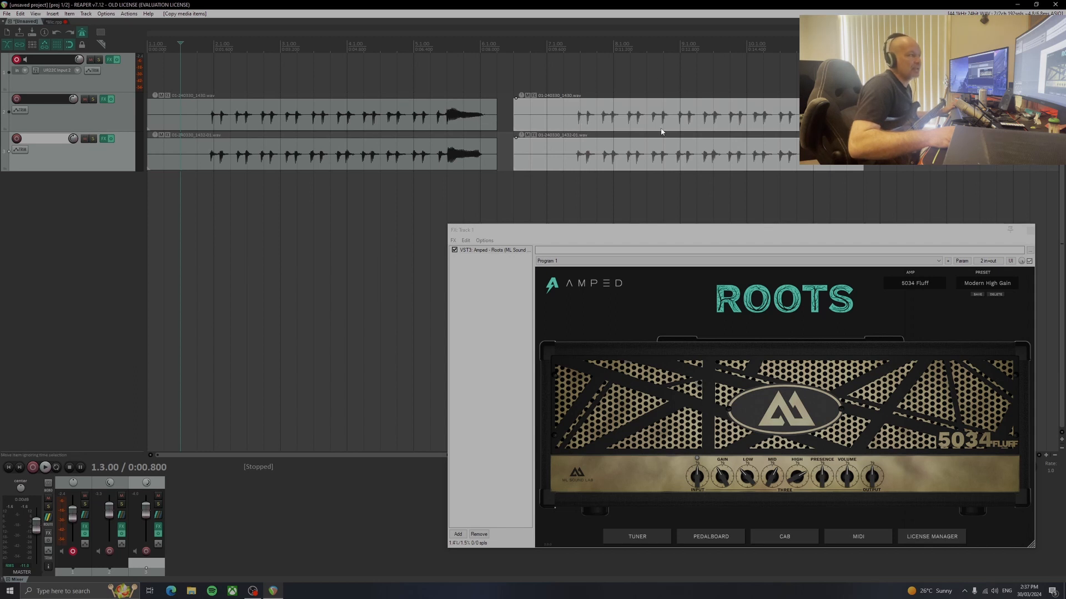
left_click_drag(713, 88, 651, 124)
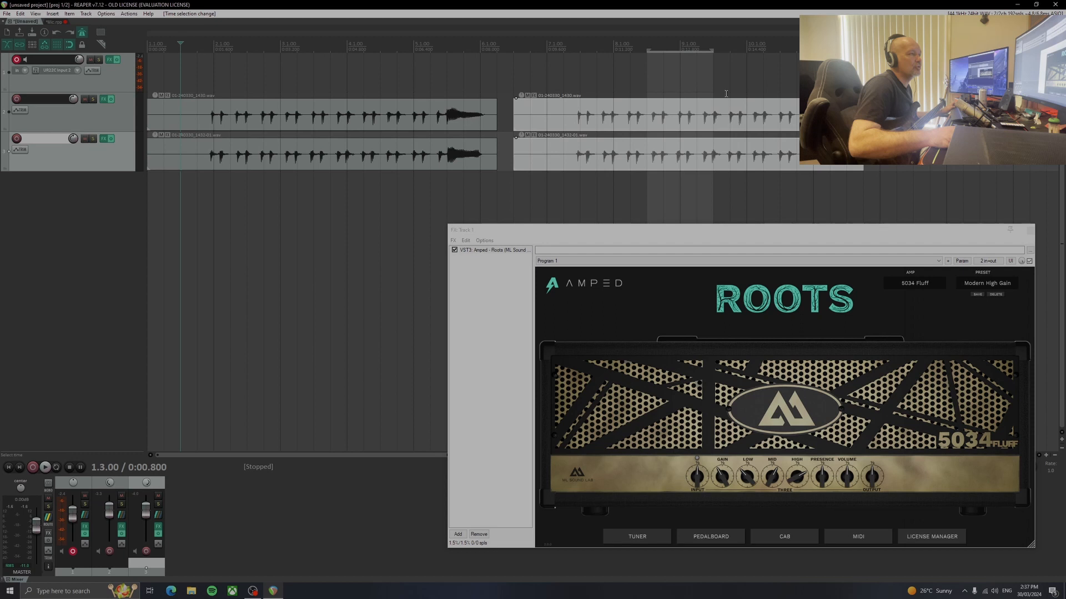
left_click_drag(630, 81, 616, 81)
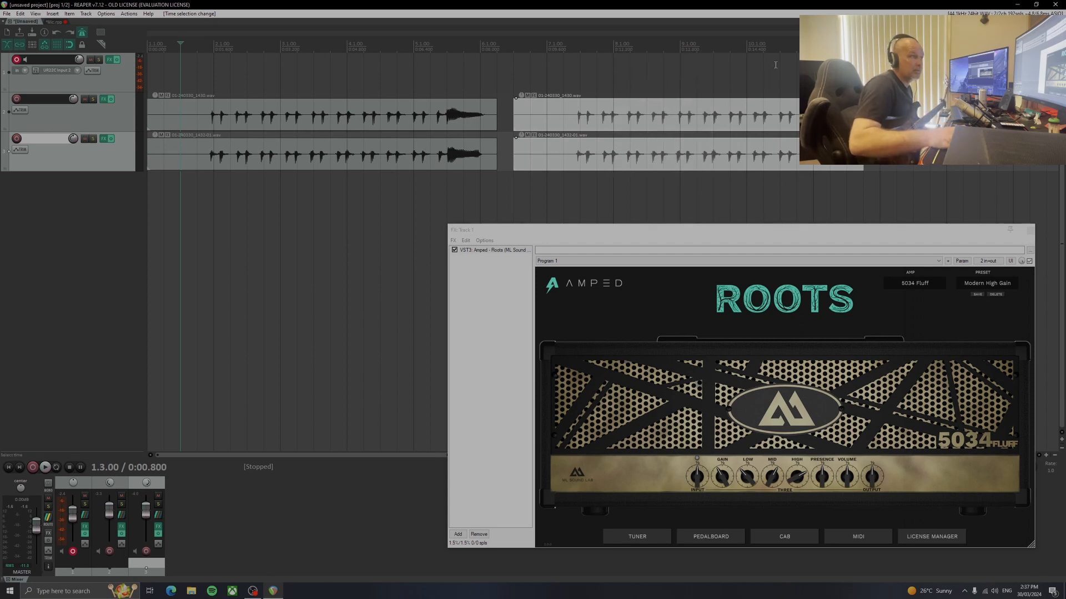
left_click(662, 111)
left_click_drag(661, 112, 560, 111)
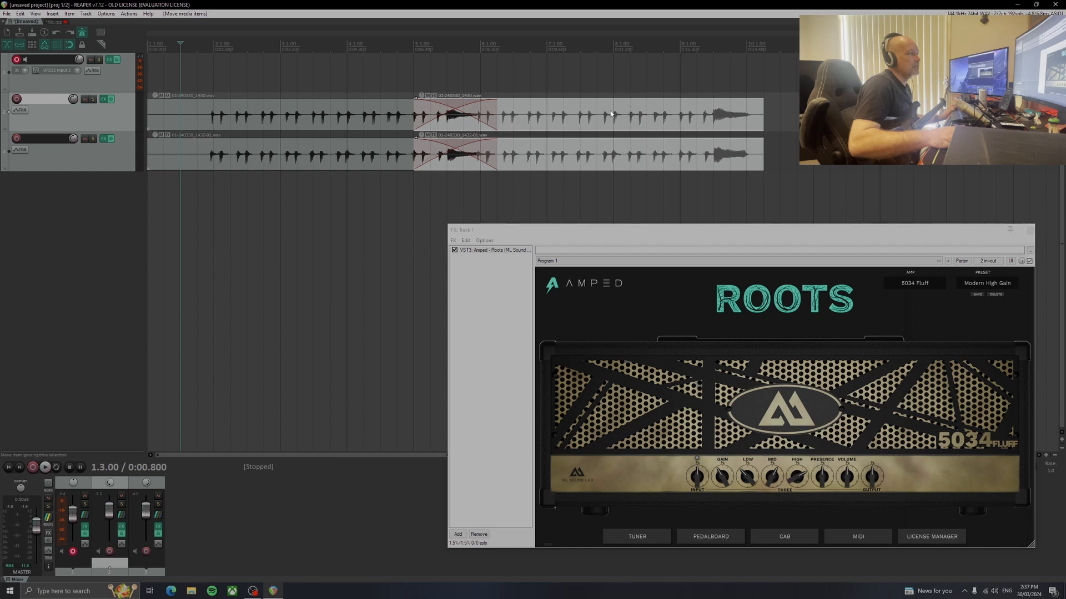
Trim the silent lead-in off both copied guitar items and move them to start at 5.4.00, overlapping the originals' ends
left_click_drag(572, 122, 756, 123)
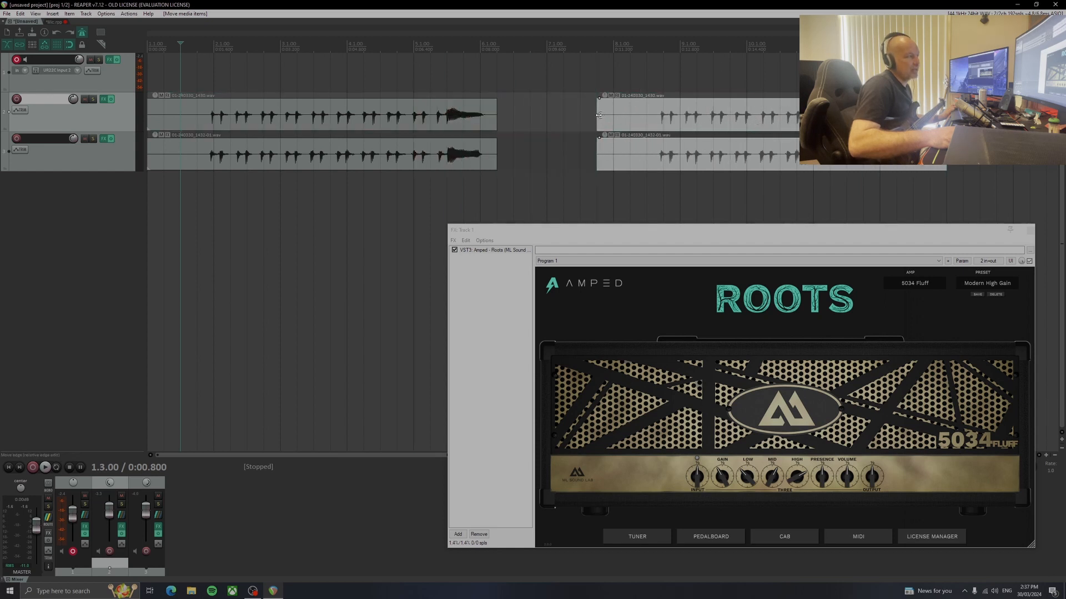
left_click_drag(599, 115, 661, 119)
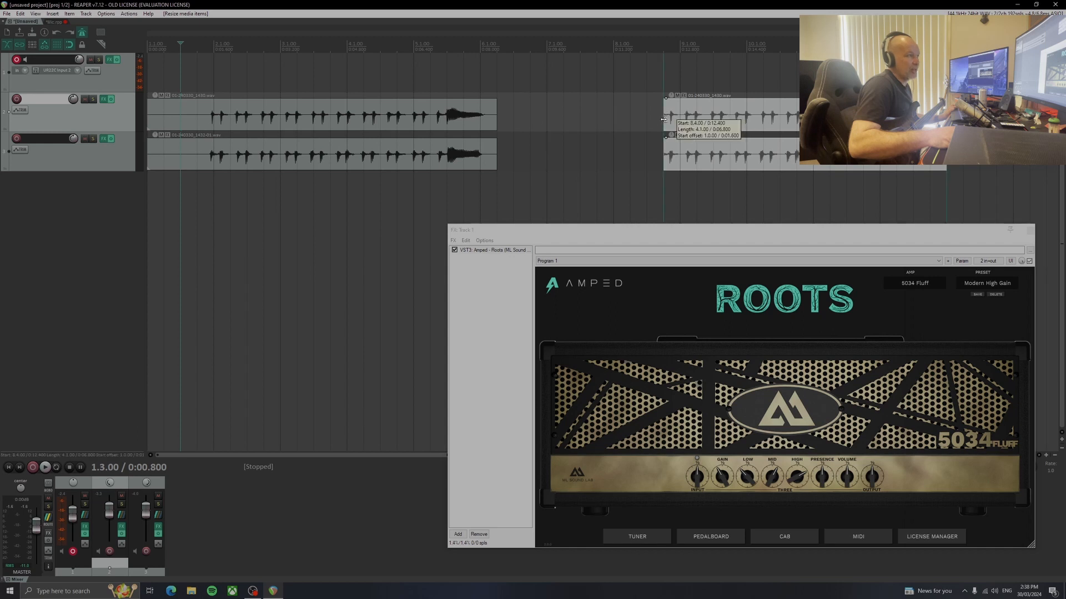
key("ctrl+z")
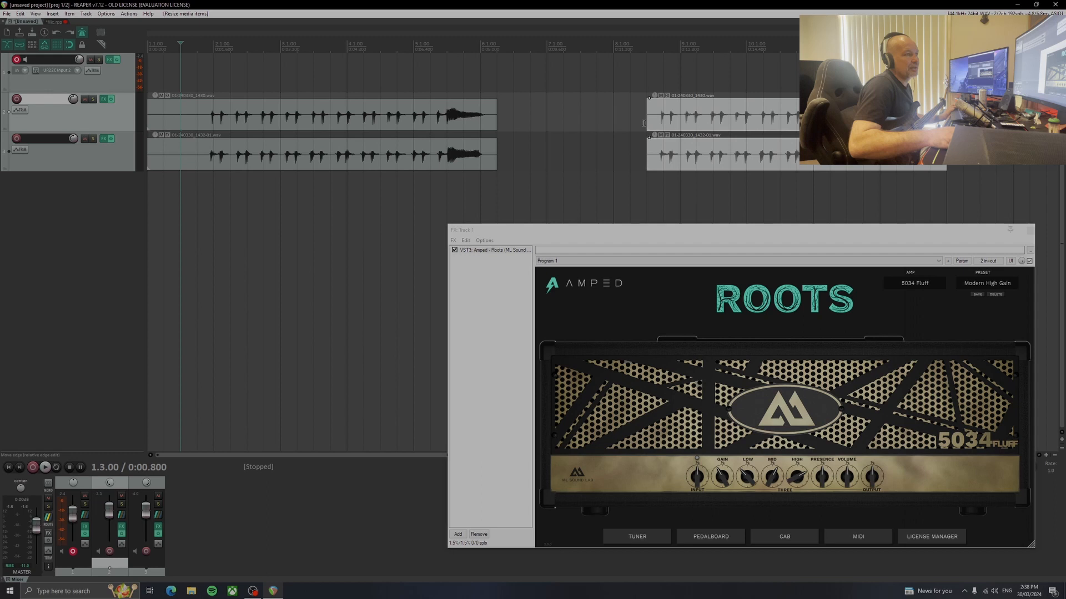
left_click_drag(737, 122, 558, 121)
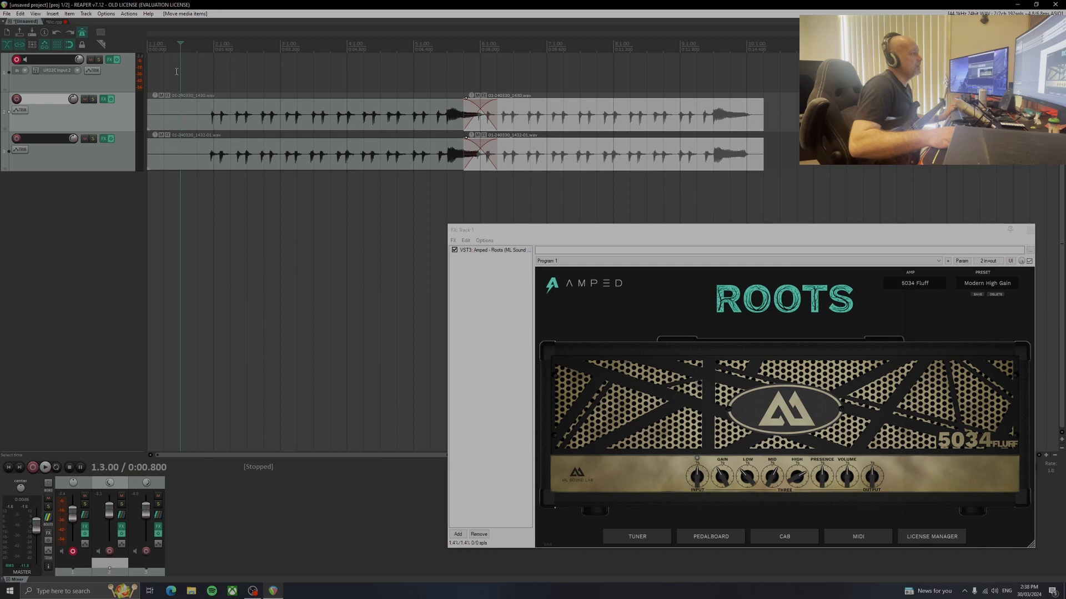
Trim the starts of both original guitar items to just before the first note and play from the project start
left_click_drag(298, 78, 208, 215)
left_click_drag(149, 114, 198, 114)
key("Home")
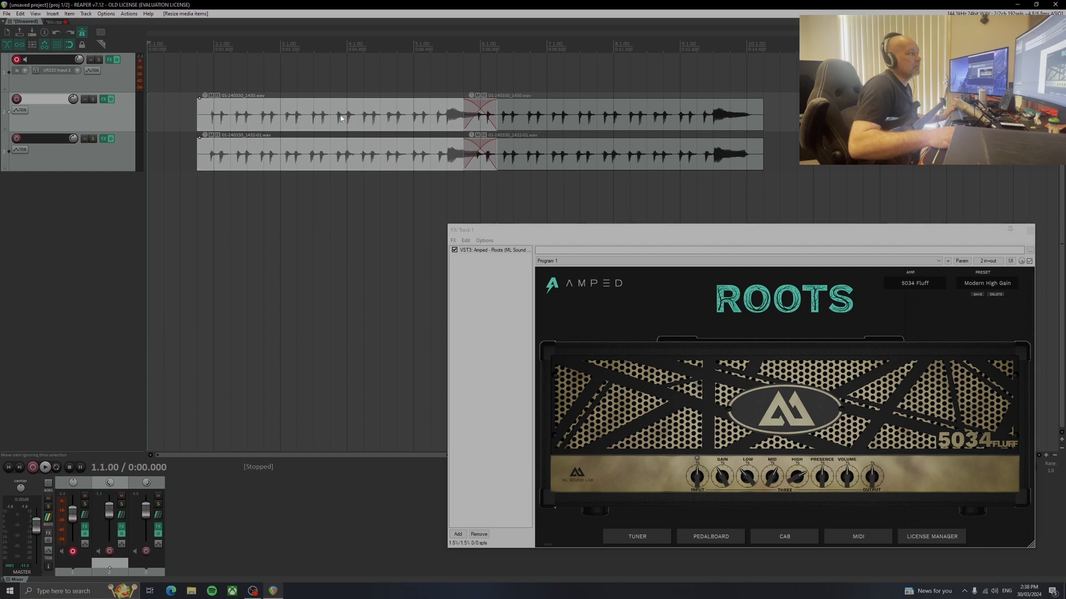
key("space")
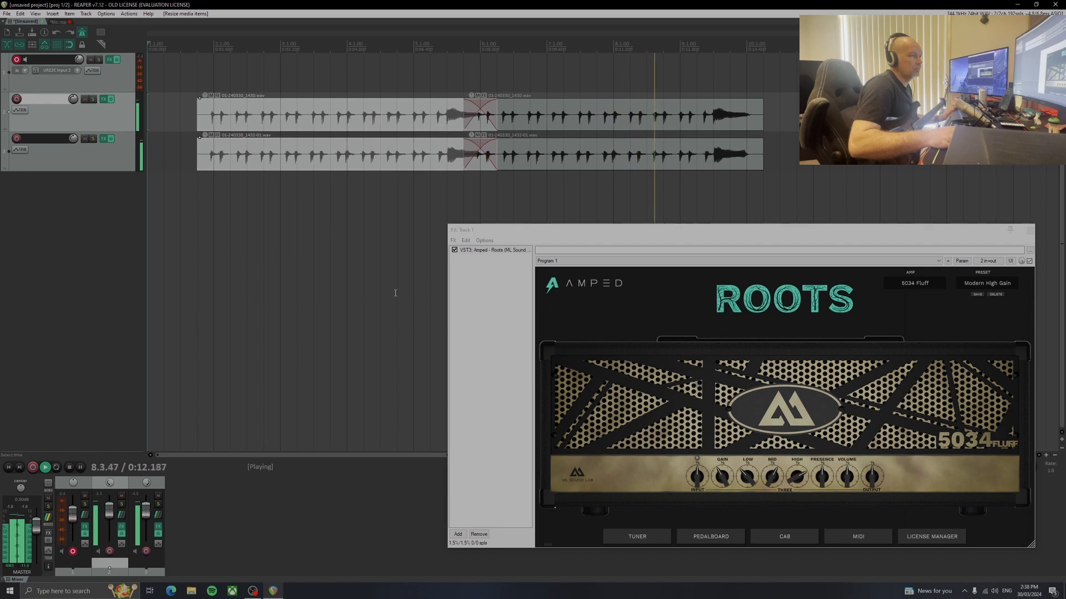
key("space")
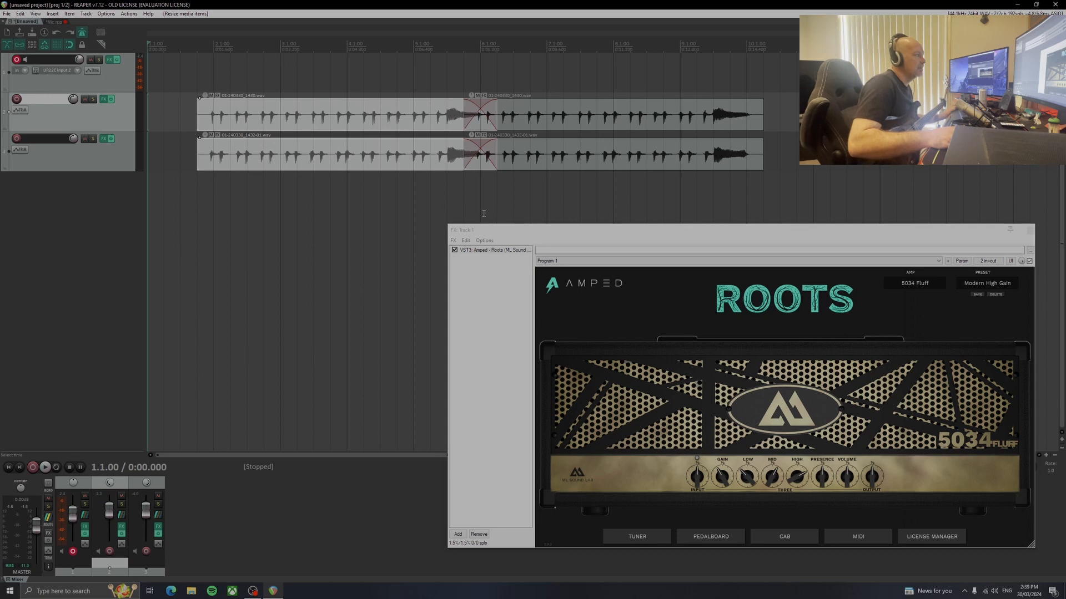
Copy the second pair of guitar items so the third pair overlaps its end, and play the join from 9.3.00
left_click(592, 116)
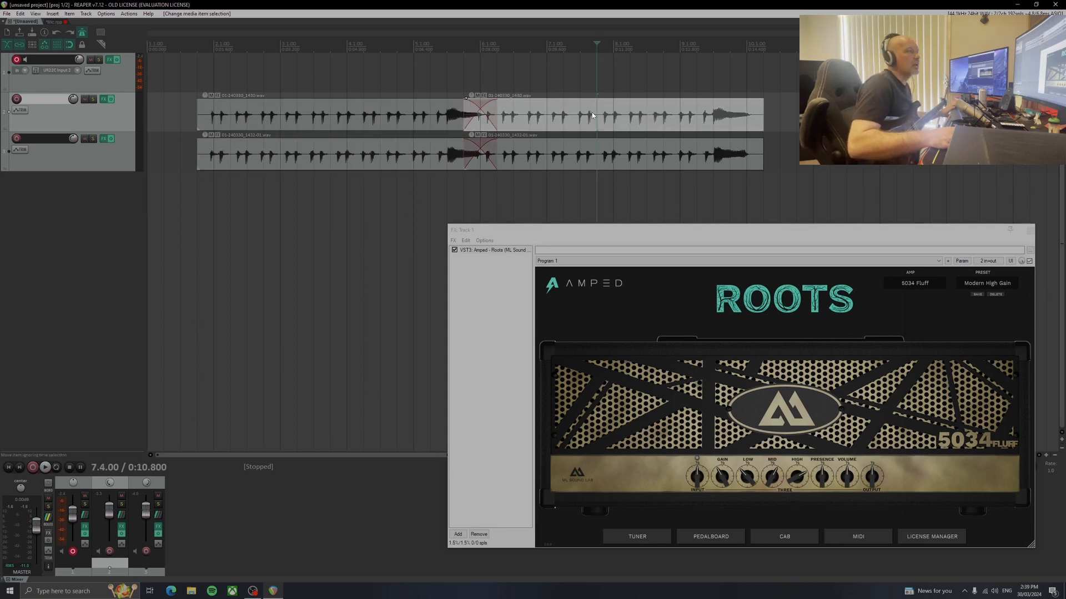
left_click(593, 147)
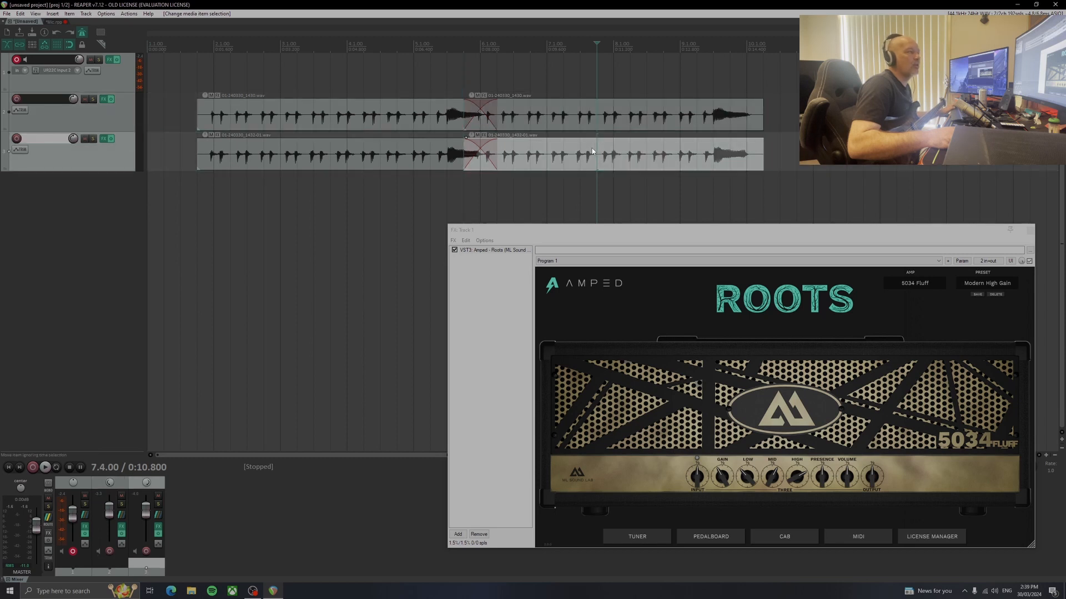
left_click(596, 110)
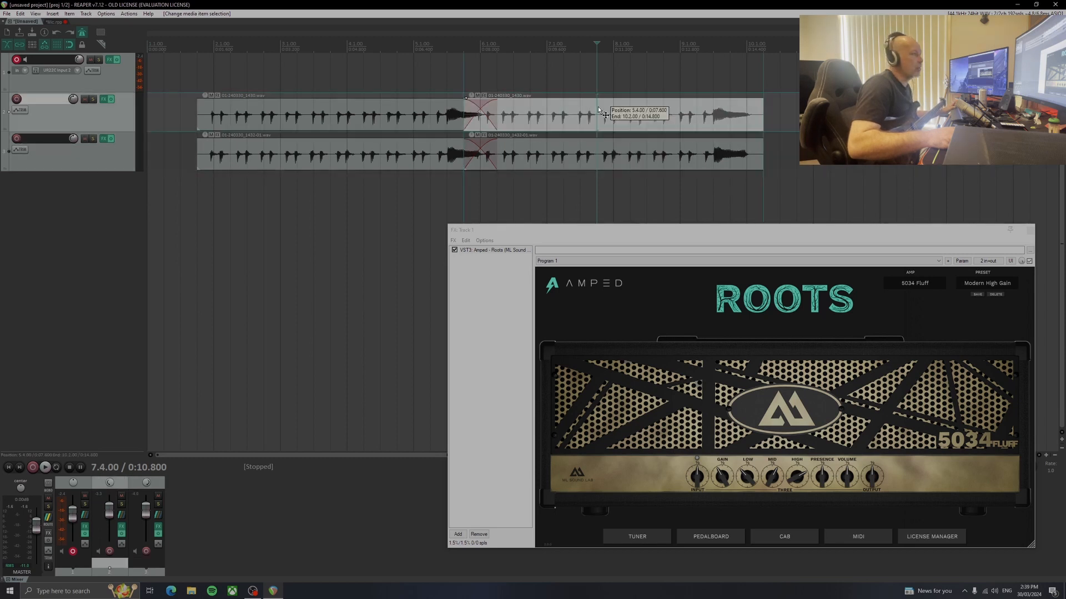
left_click(580, 157, "ctrl")
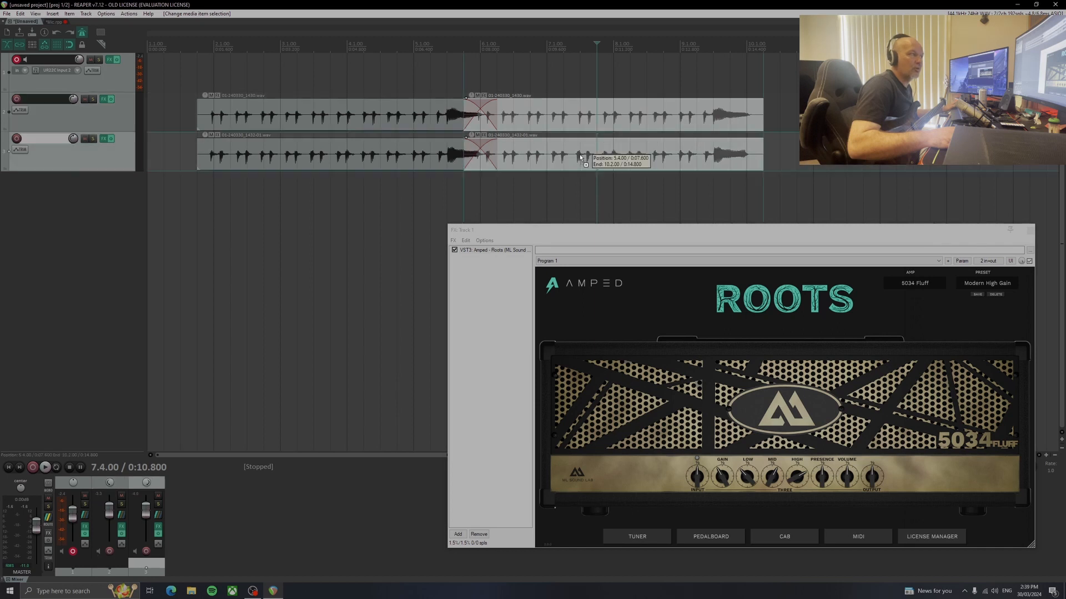
left_click_drag(543, 118, 812, 122)
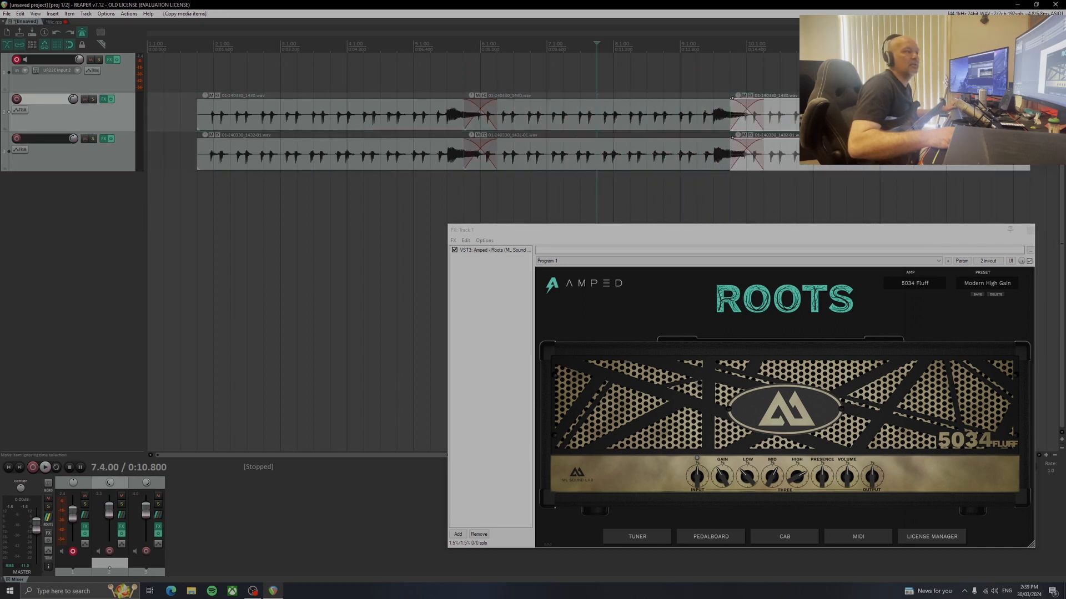
left_click(713, 50)
key("space")
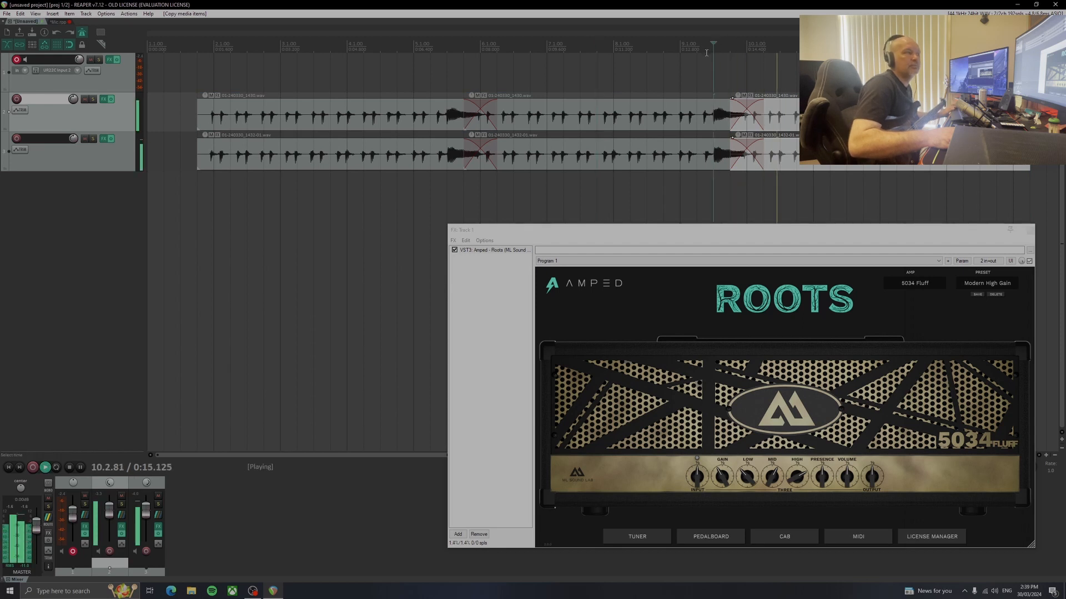
key("space")
Delete both copied pairs of guitar items and extend the original items' starts back to the project start
key("Delete")
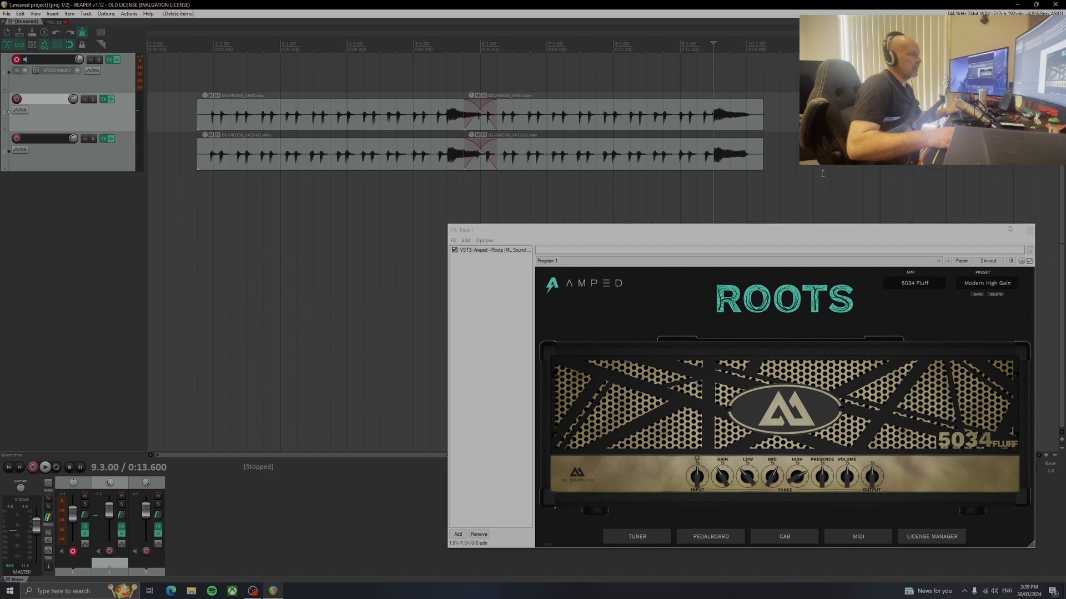
left_click(748, 103)
key("Delete")
left_click_drag(320, 80, 235, 193)
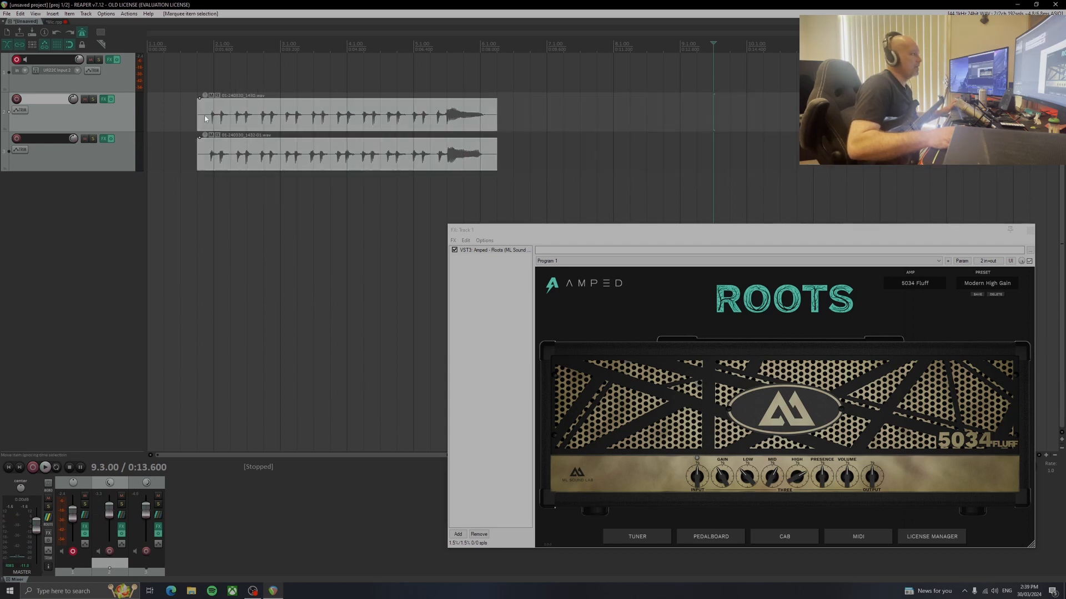
left_click_drag(198, 120, 148, 119)
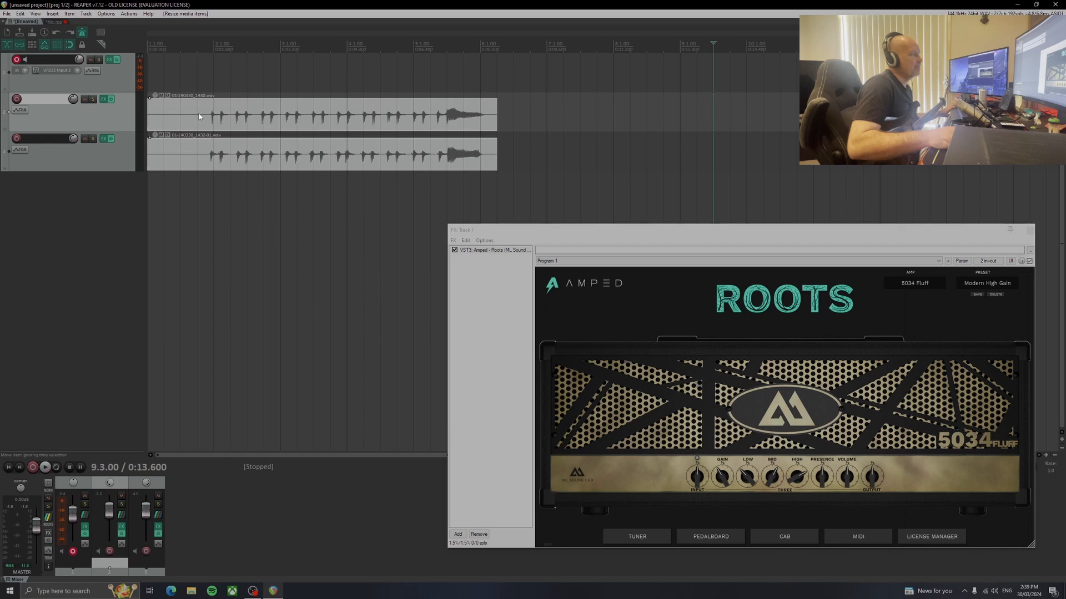
Trim both guitar items' starts to just before the first note and copy the items to start at 5.4.00
left_click_drag(149, 117, 202, 117)
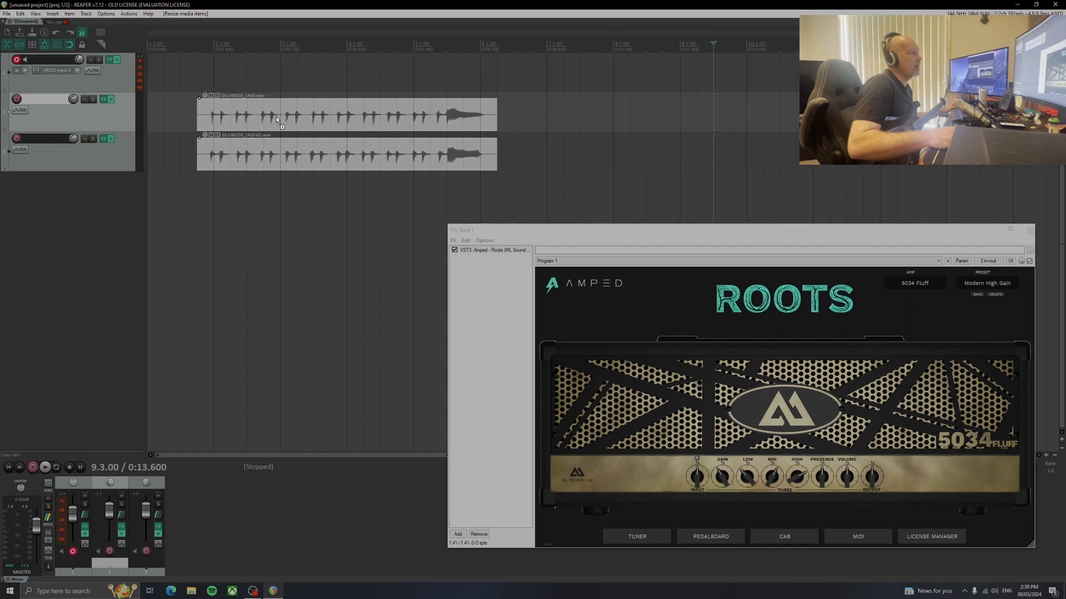
left_click_drag(277, 118, 545, 119)
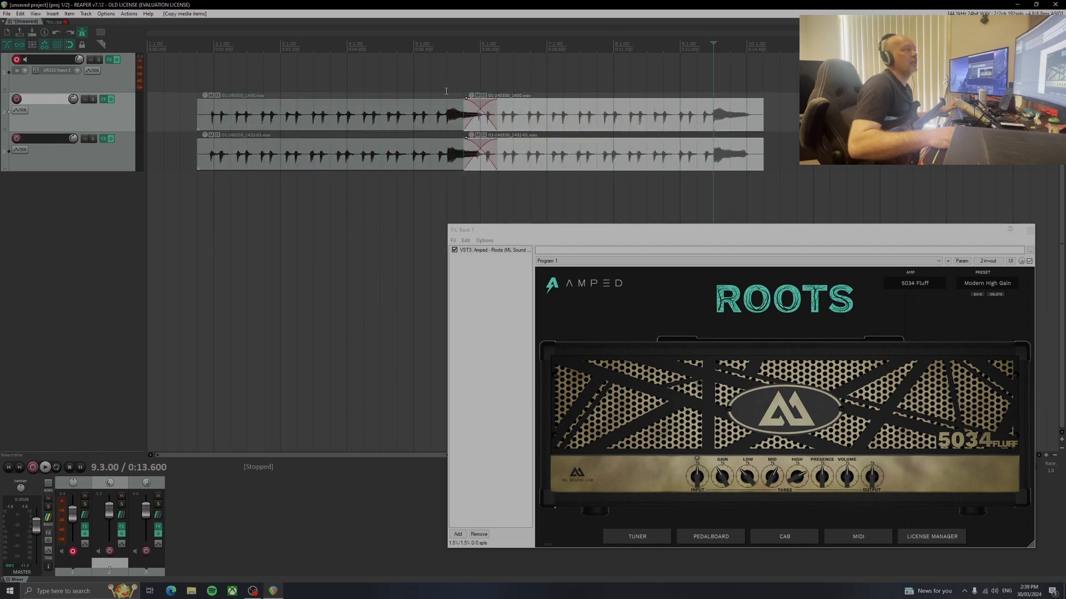
Play both guitar tracks from 5.1.00 to listen across the crossfaded join
left_click(415, 75)
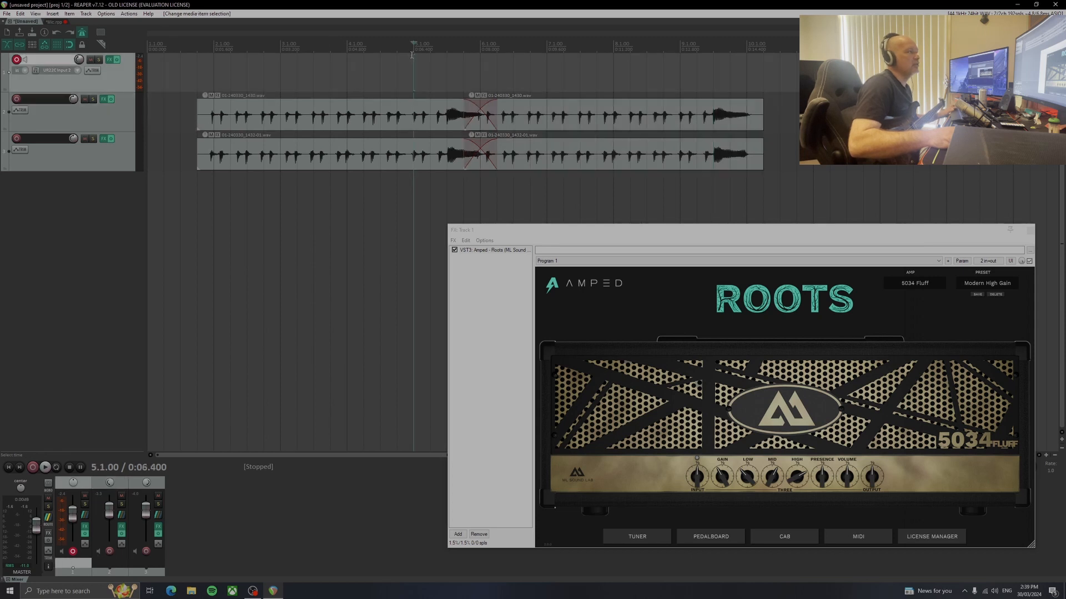
key("space")
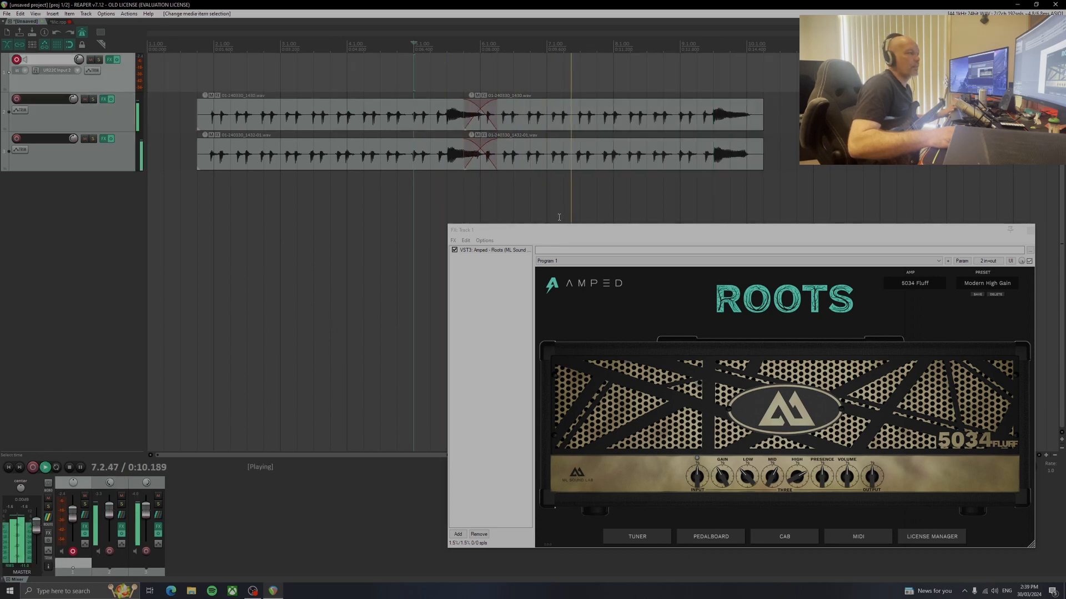
key("space")
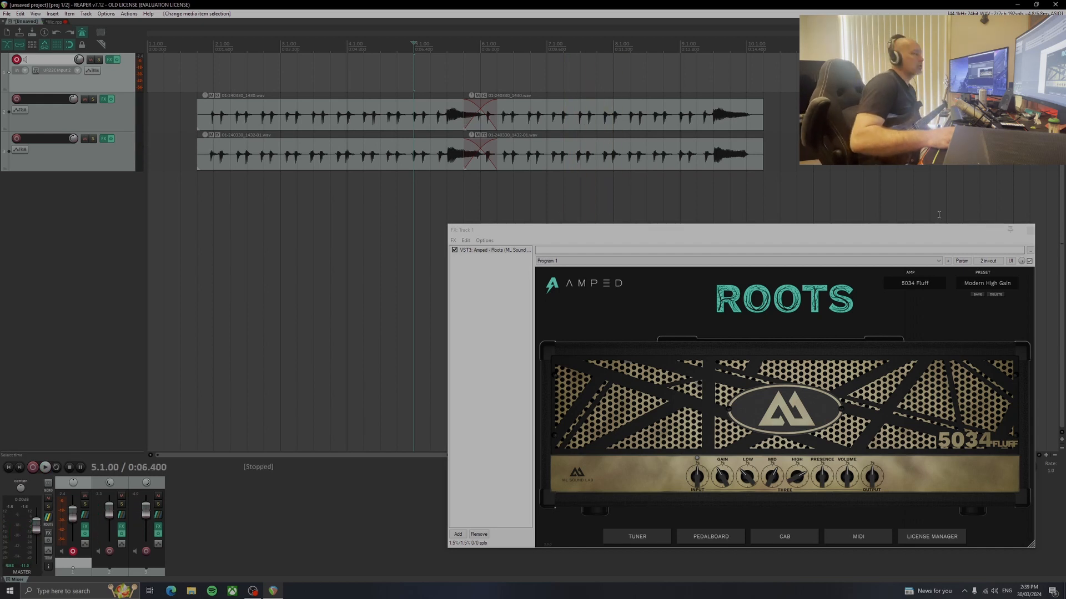
Turn off the metronome and play both guitar tracks from 1.4.00
left_click(82, 33)
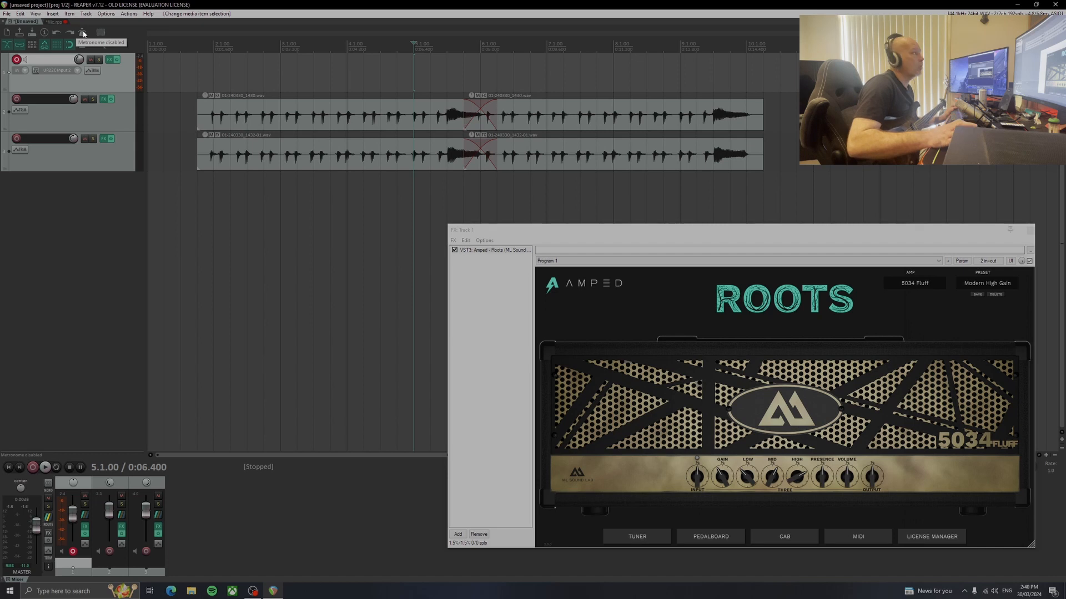
left_click(197, 45)
key("space")
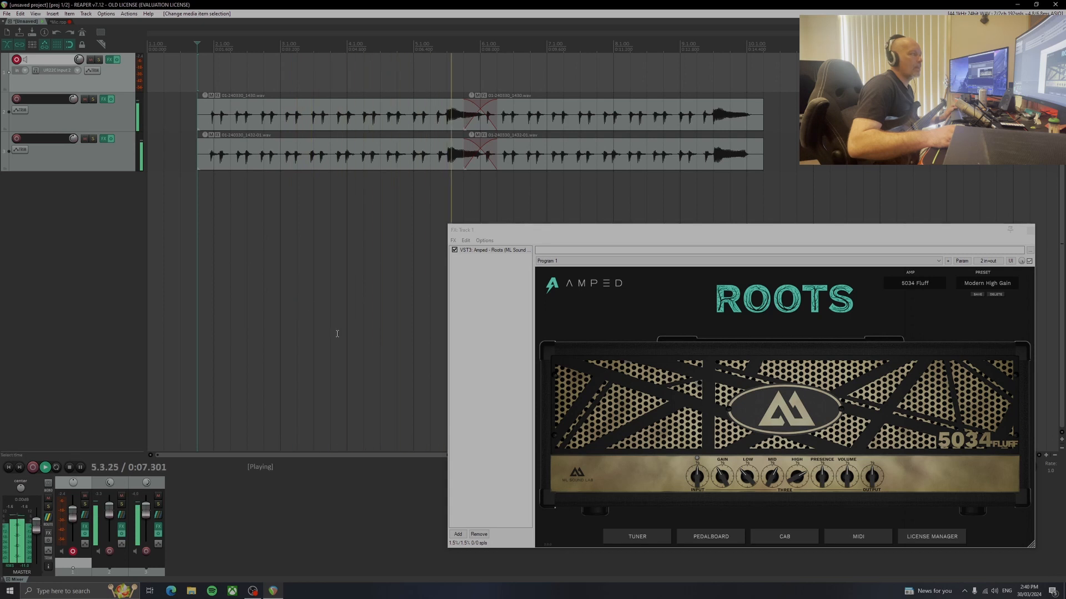
key("space")
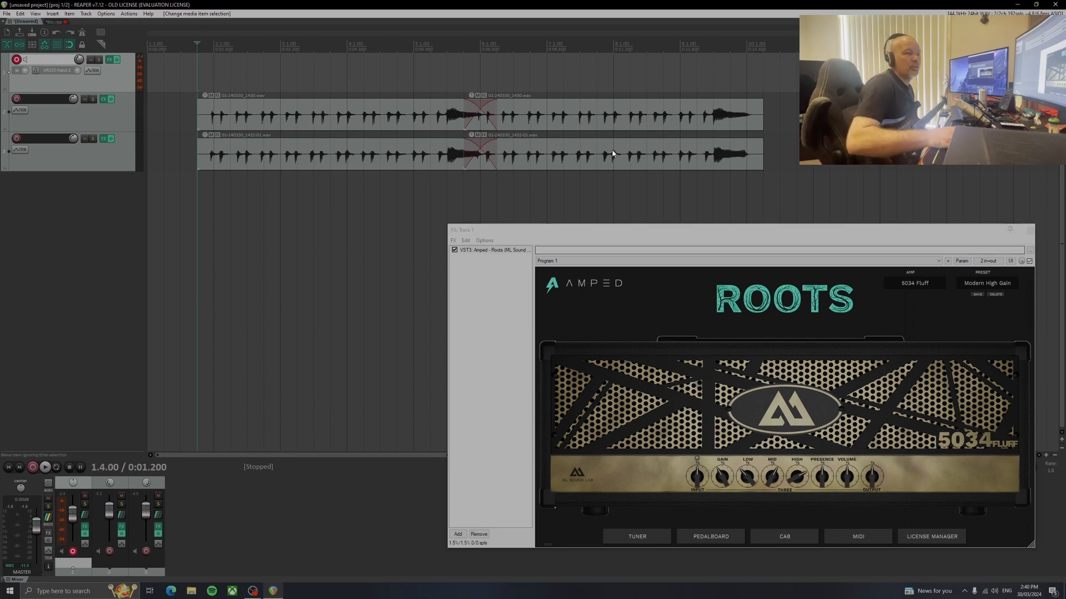
Solo the guitar on track 2, reset its pan to center, and play it briefly
left_click(93, 100)
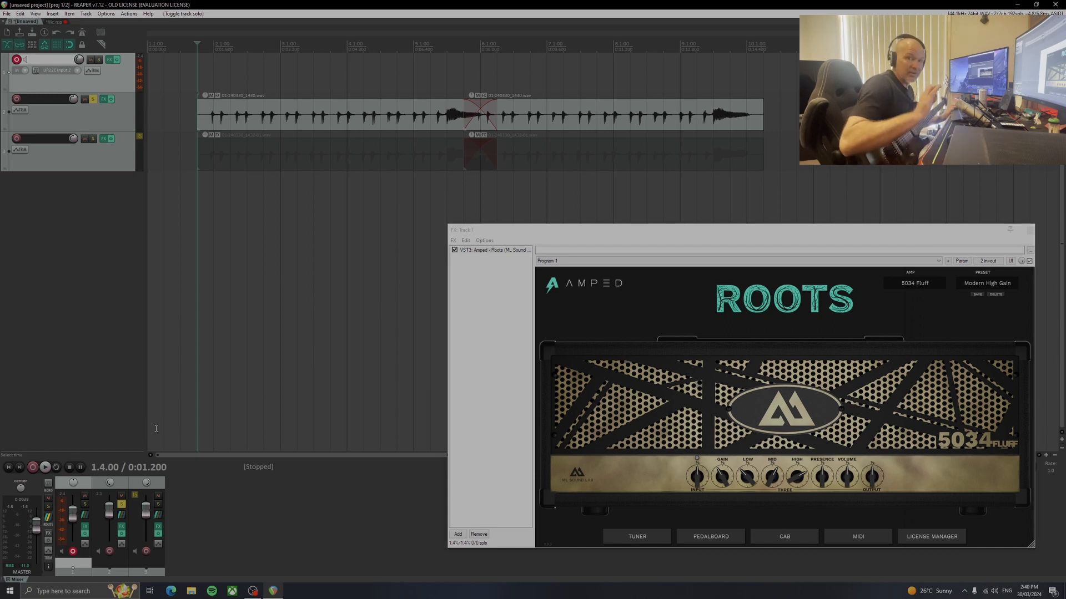
double_click(111, 482)
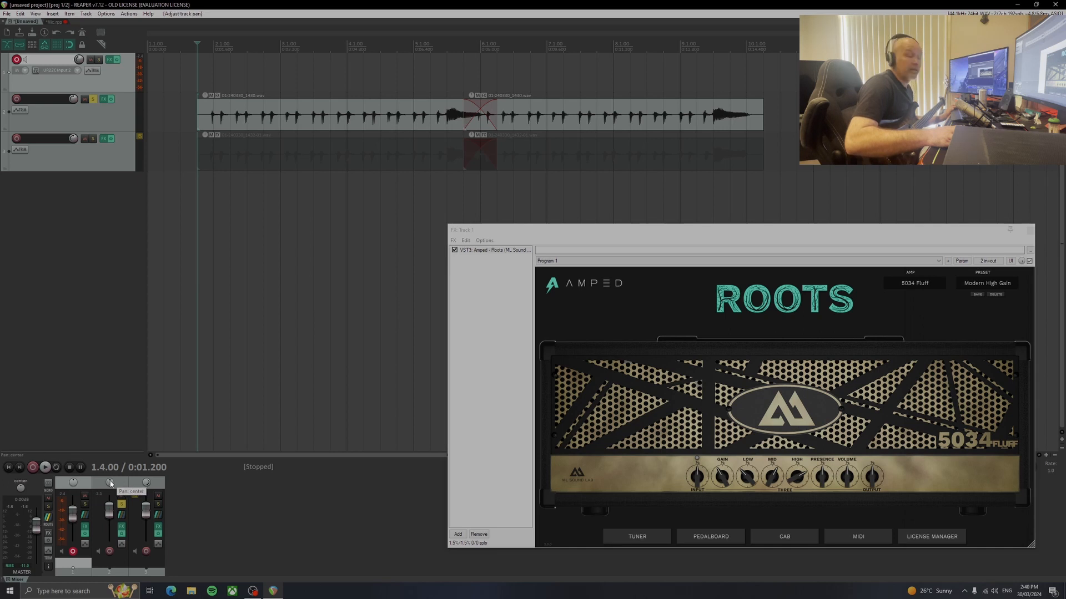
key("space")
key("space")
Close track 1's effects window and open track 2's Amped Roots window clear of the guitar items
left_click_drag(689, 230, 463, 199)
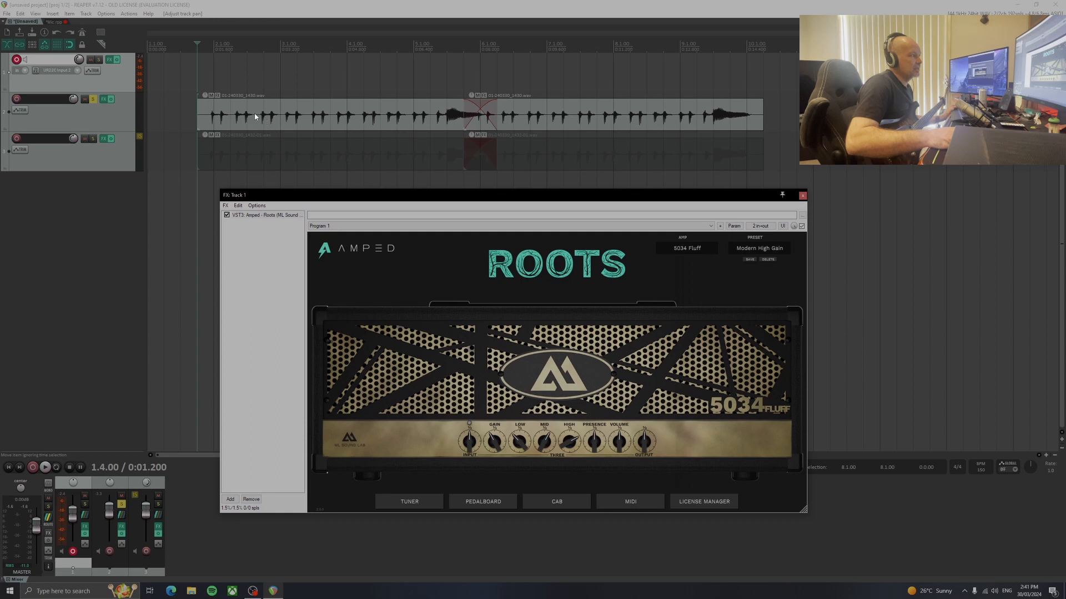
left_click(803, 196)
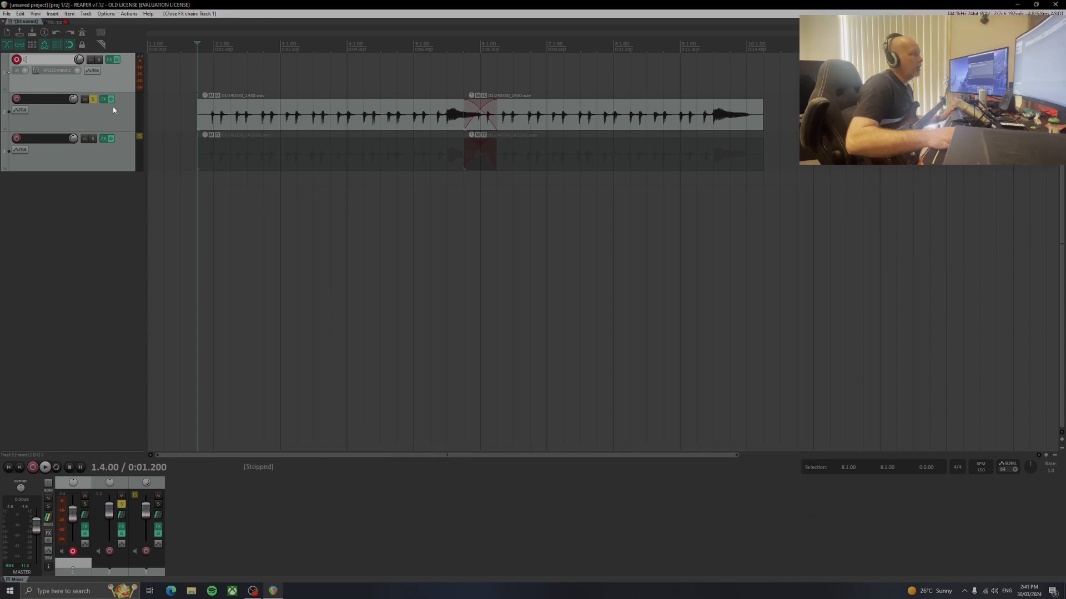
left_click(105, 101)
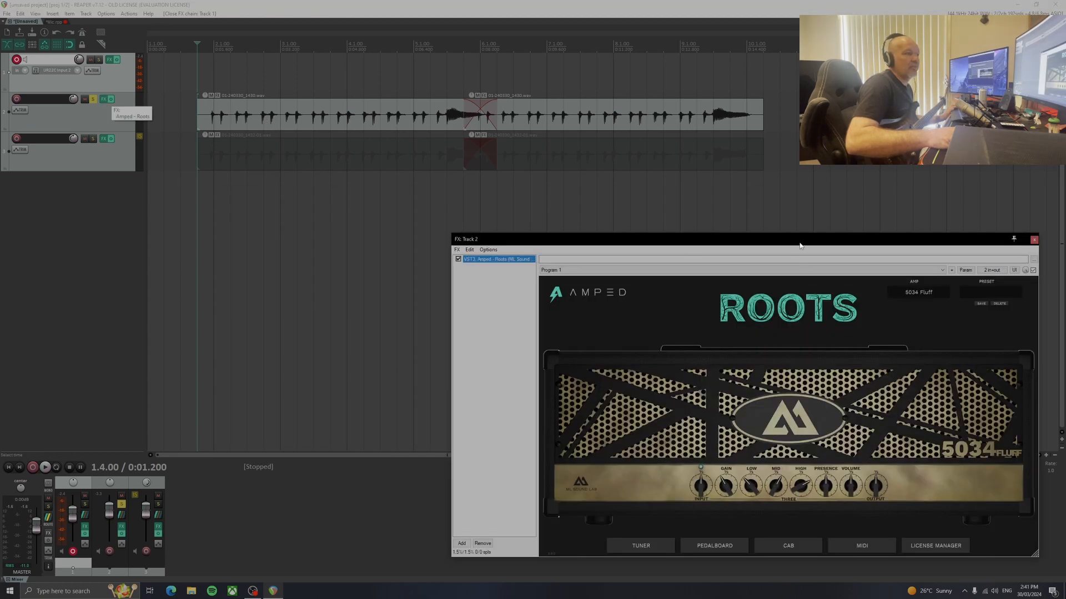
left_click_drag(799, 245, 538, 242)
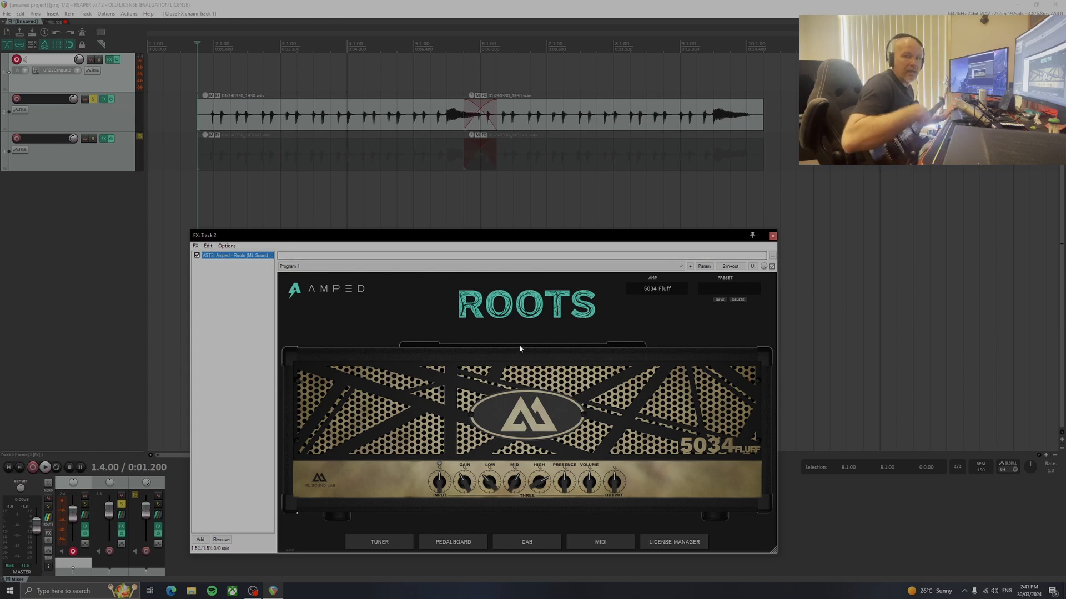
Compare track 2's raw guitar with its amped sound by playing it with effects bypassed, and again with effects re-enabled
left_click(109, 100)
key("space")
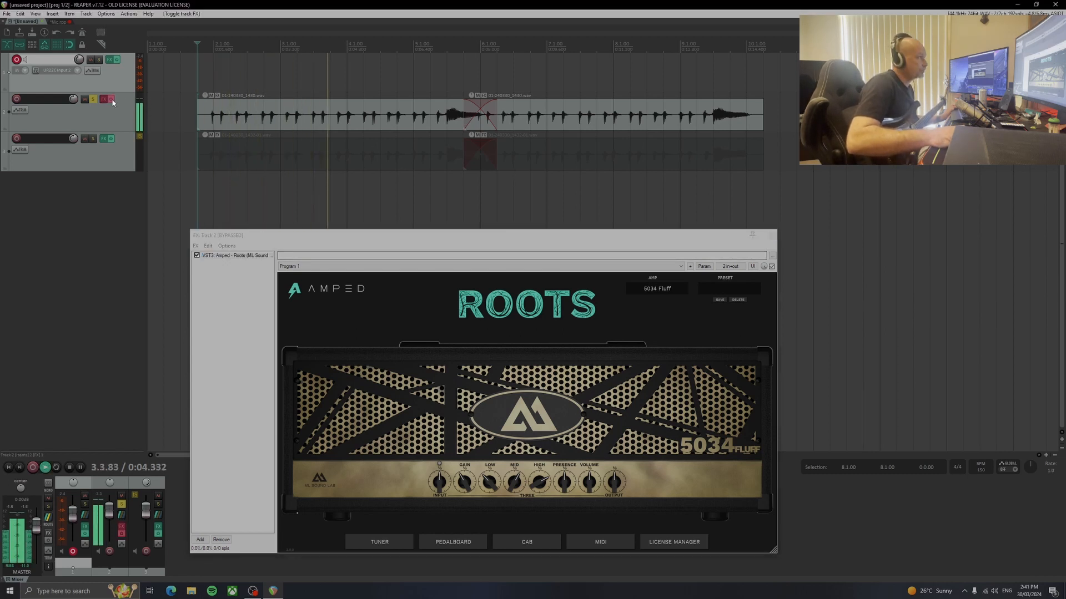
key("space")
left_click(111, 100)
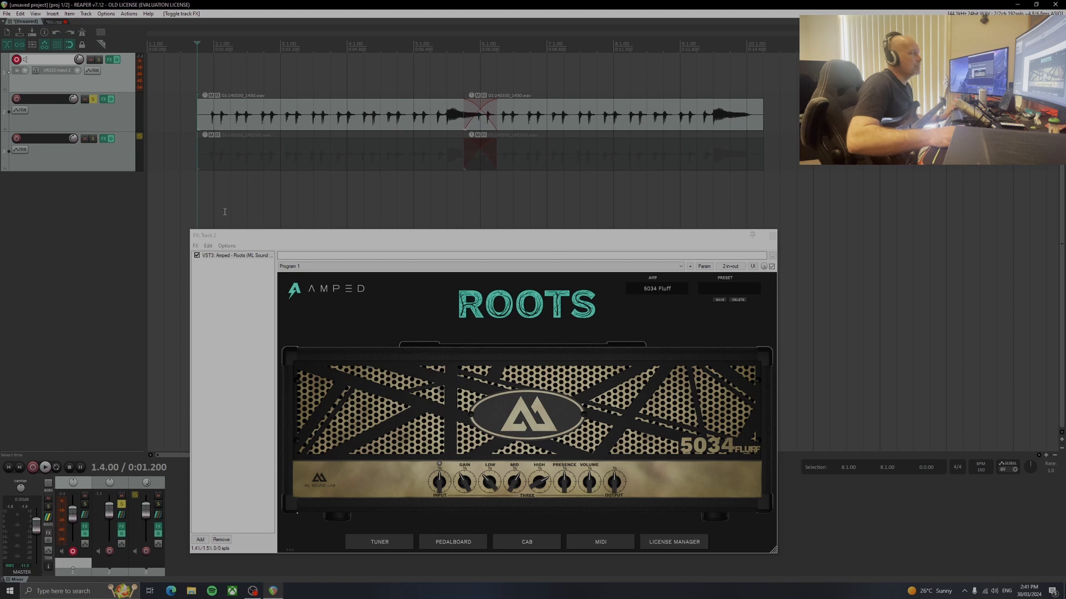
key("space")
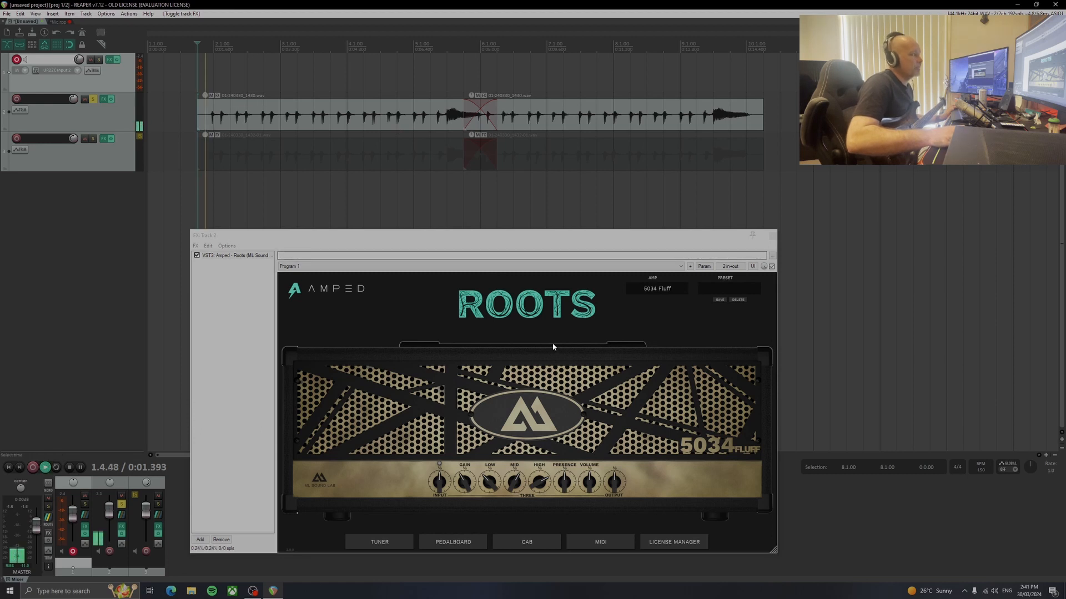
key("space")
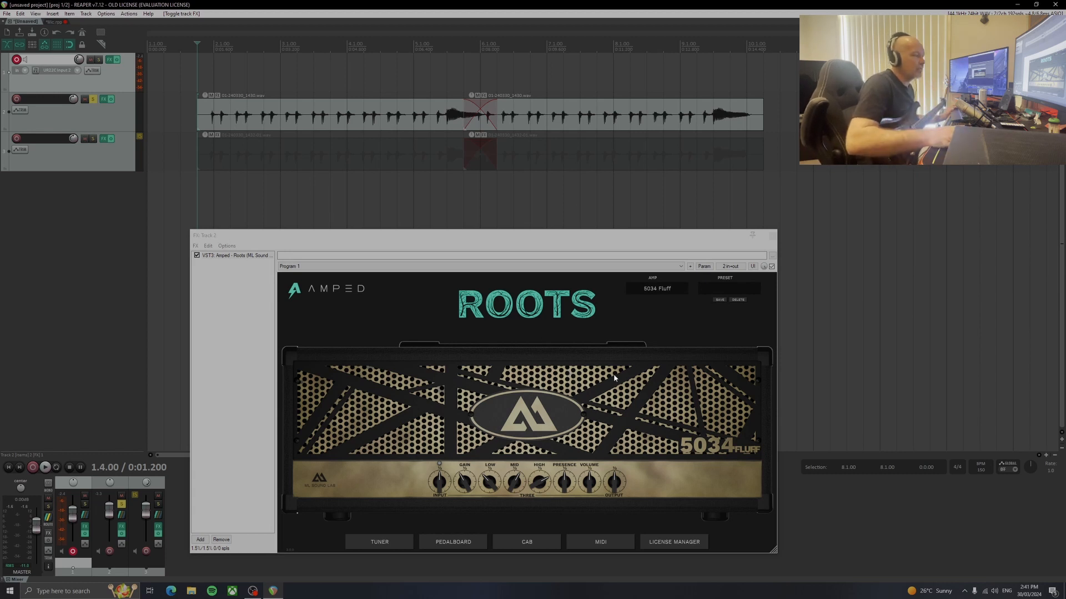
Reopen Amped Roots on track 2 and audition the Fluff Big Rock EVH, British and Horror Rotary FX presets during playback
left_click(773, 235)
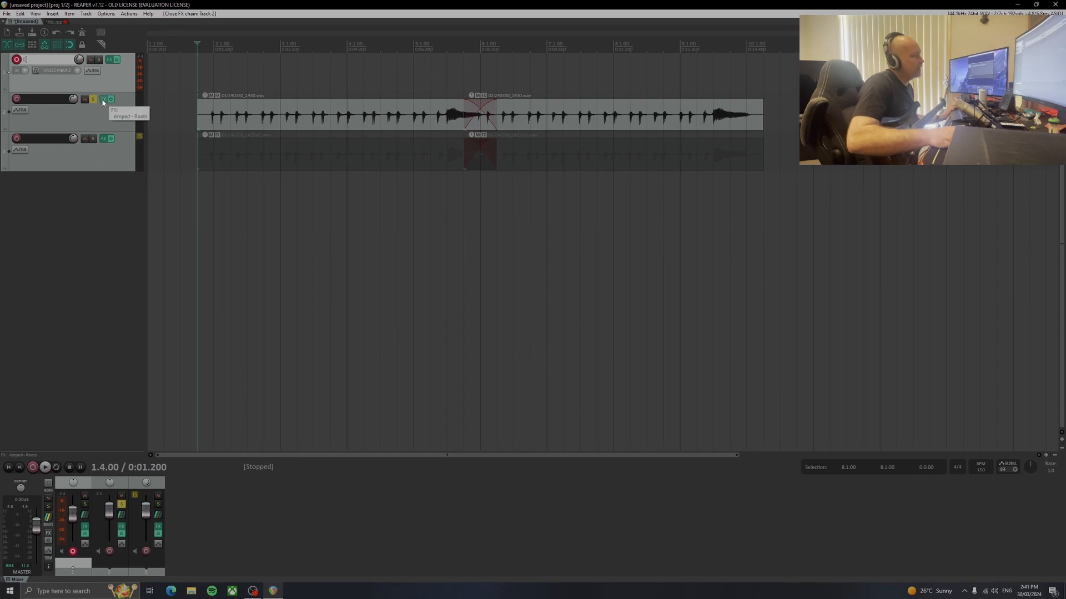
left_click(103, 100)
left_click_drag(506, 240, 544, 157)
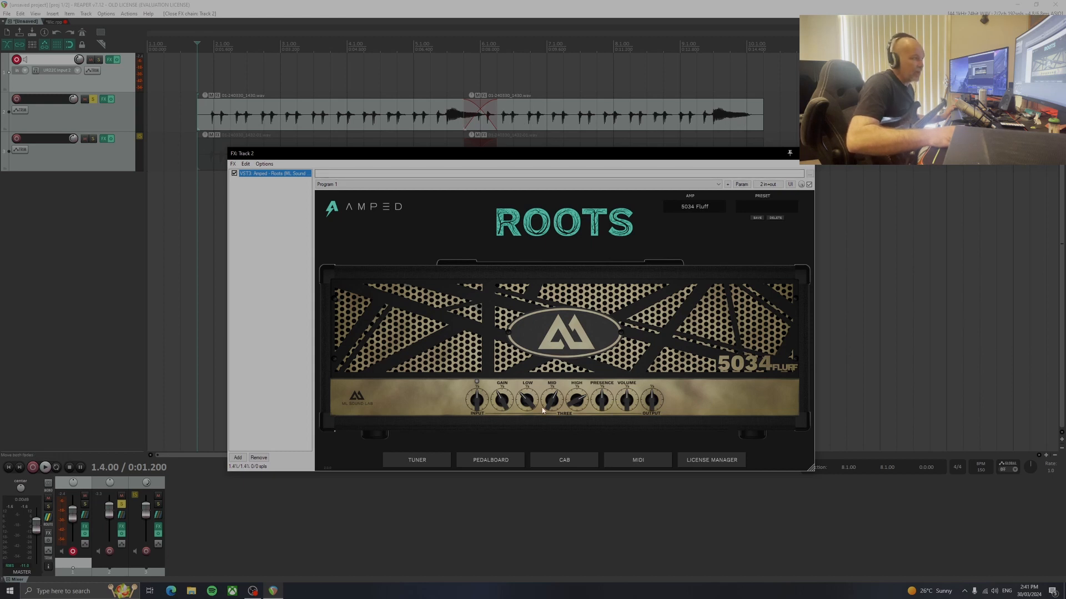
left_click(765, 207)
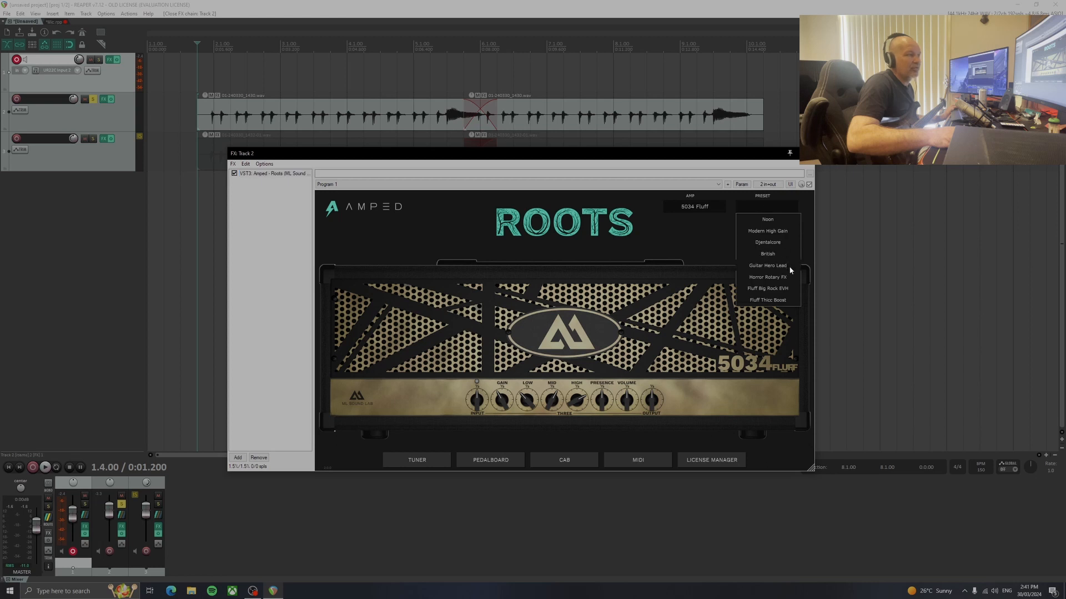
left_click(773, 291)
key("space")
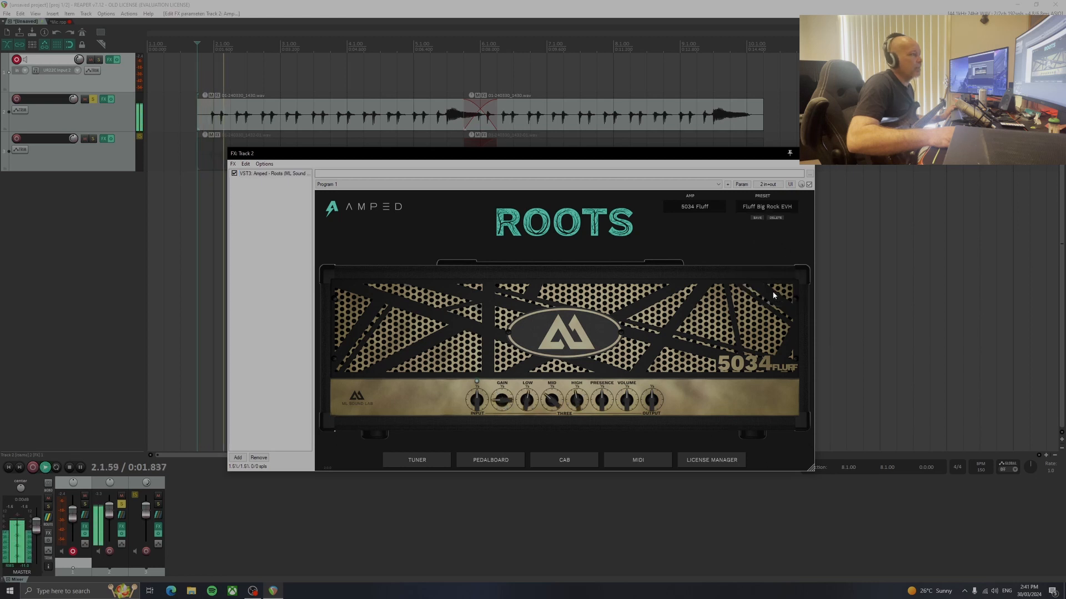
left_click(770, 206)
left_click(772, 252)
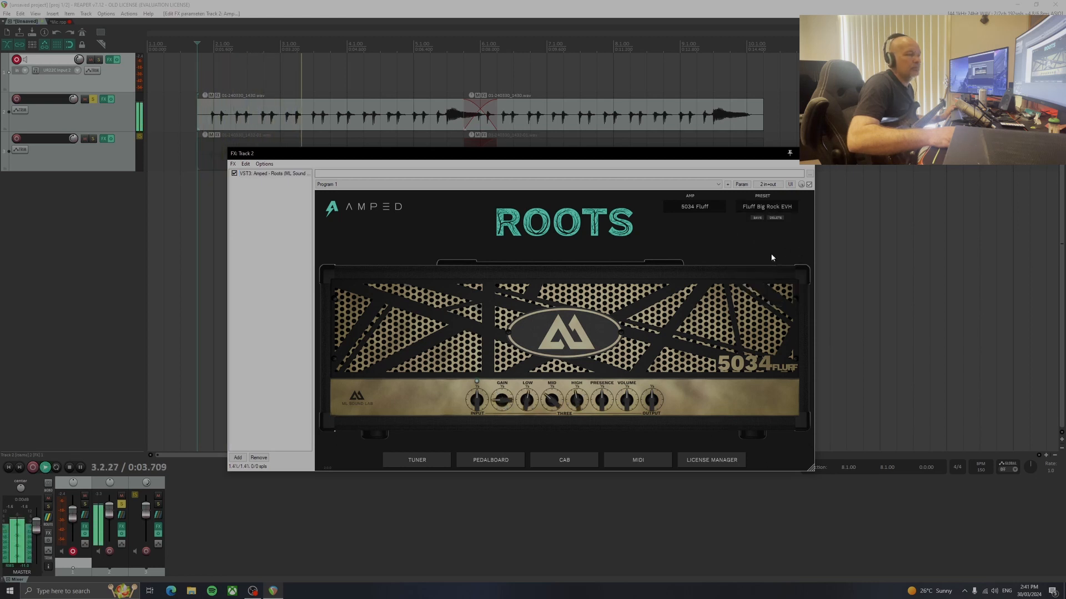
left_click(767, 206)
left_click(762, 279)
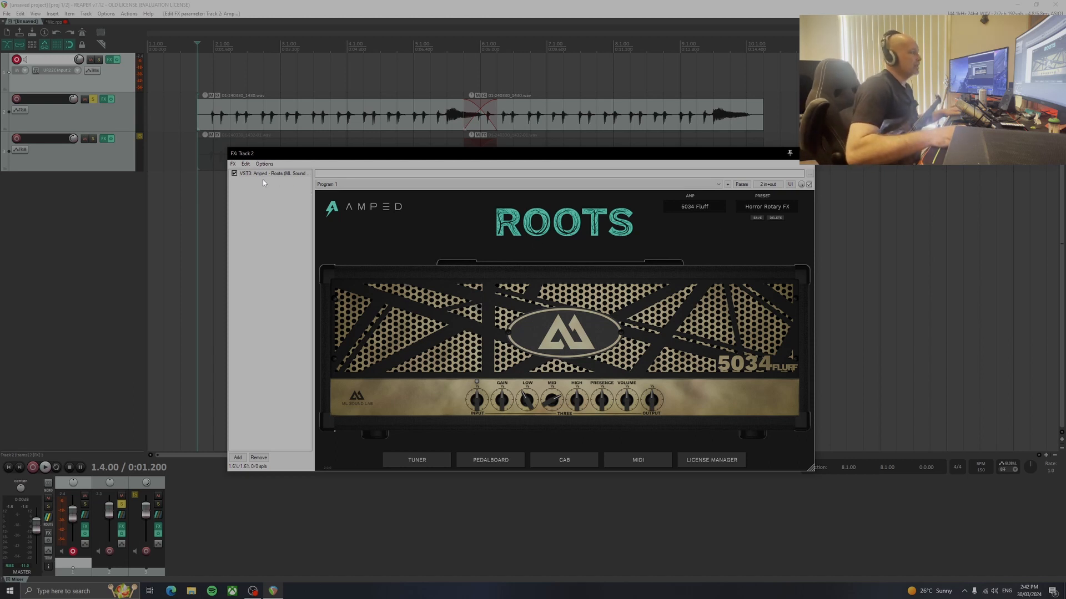
Switch track 2's amp to Freeman Fluff and audition the Plexi-esque and 'Merican Rock presets during playback
left_click(694, 207)
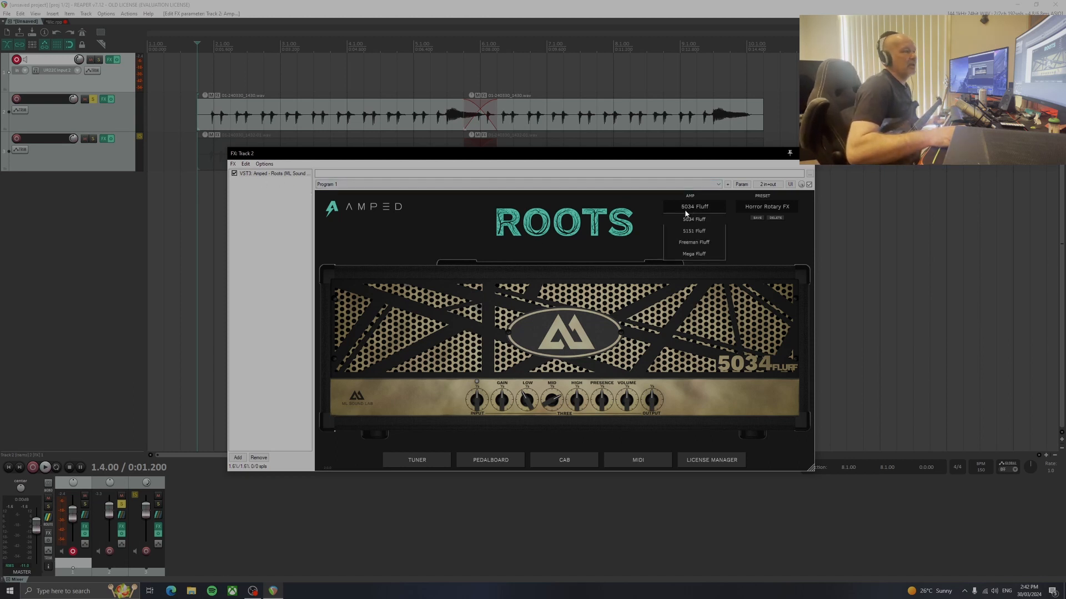
left_click(694, 243)
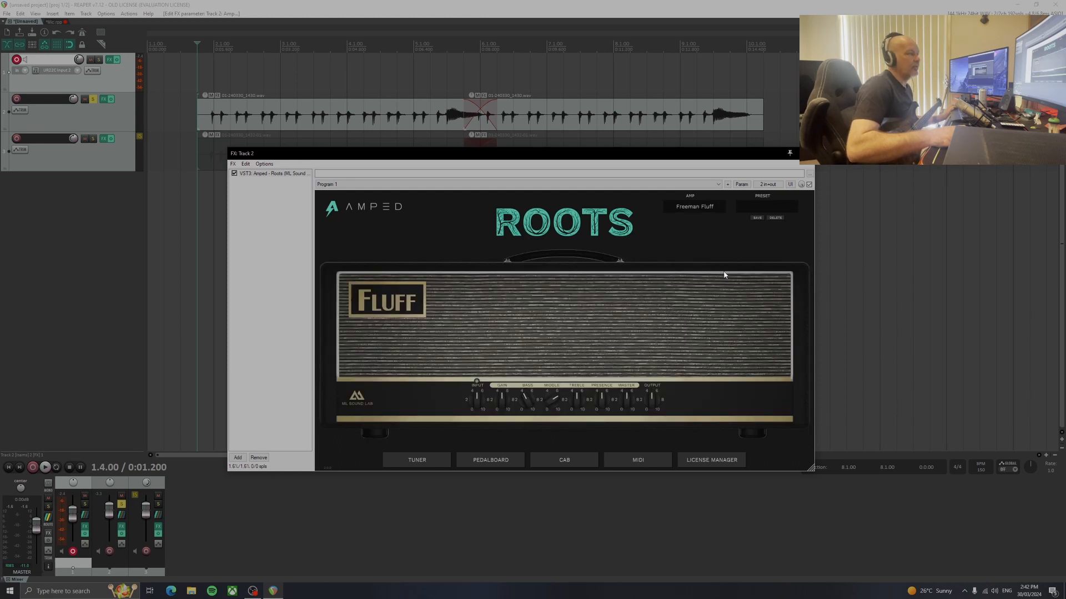
key("space")
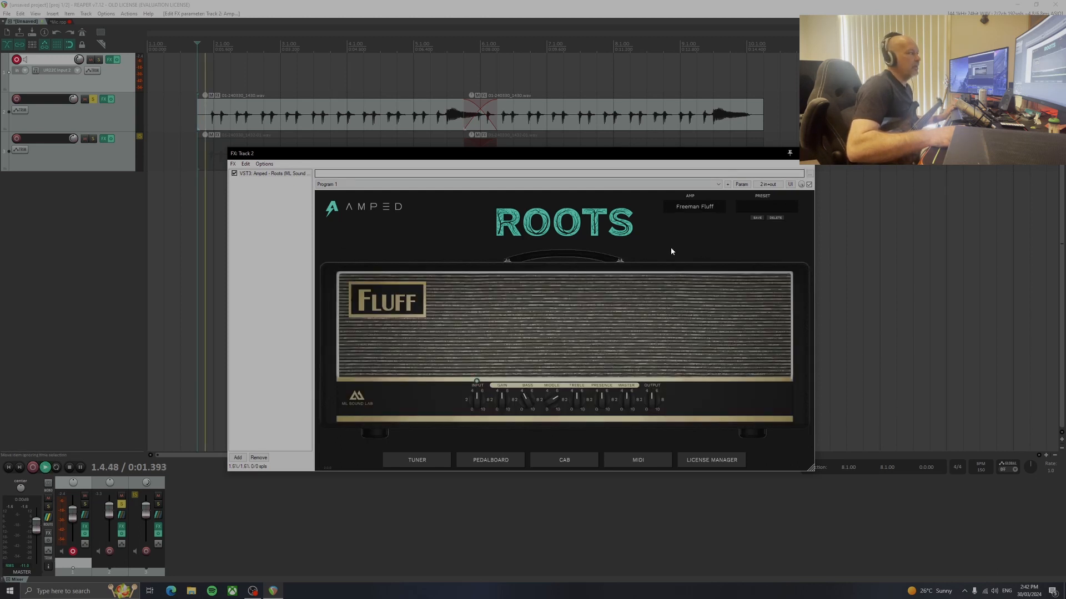
left_click(766, 209)
left_click(774, 255)
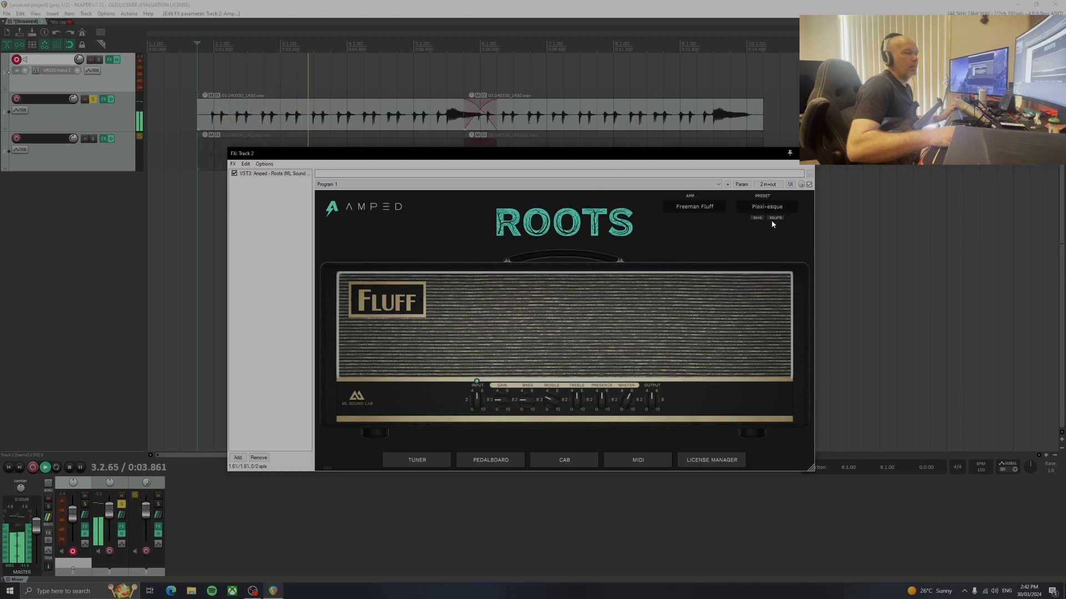
left_click(771, 209)
left_click(771, 266)
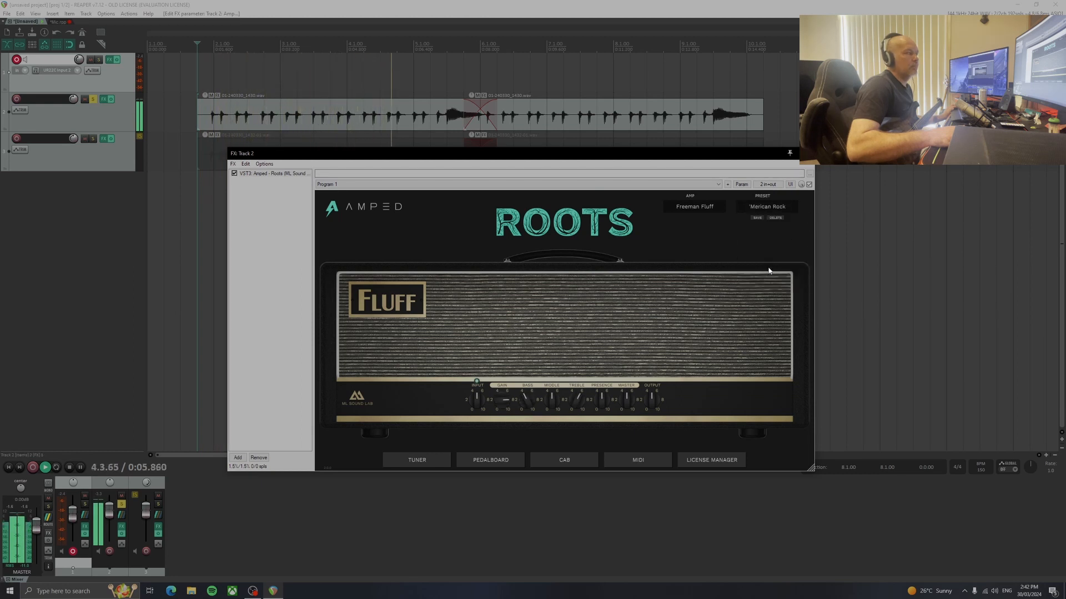
key("space")
Open the list of amp models in track 2's Amped Roots plugin
left_click(699, 207)
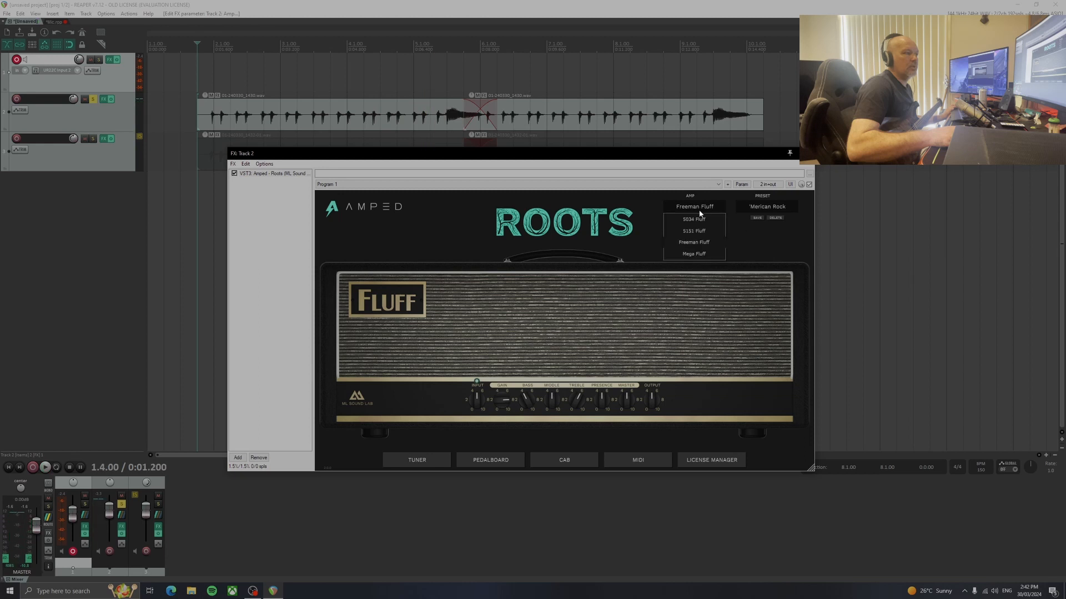